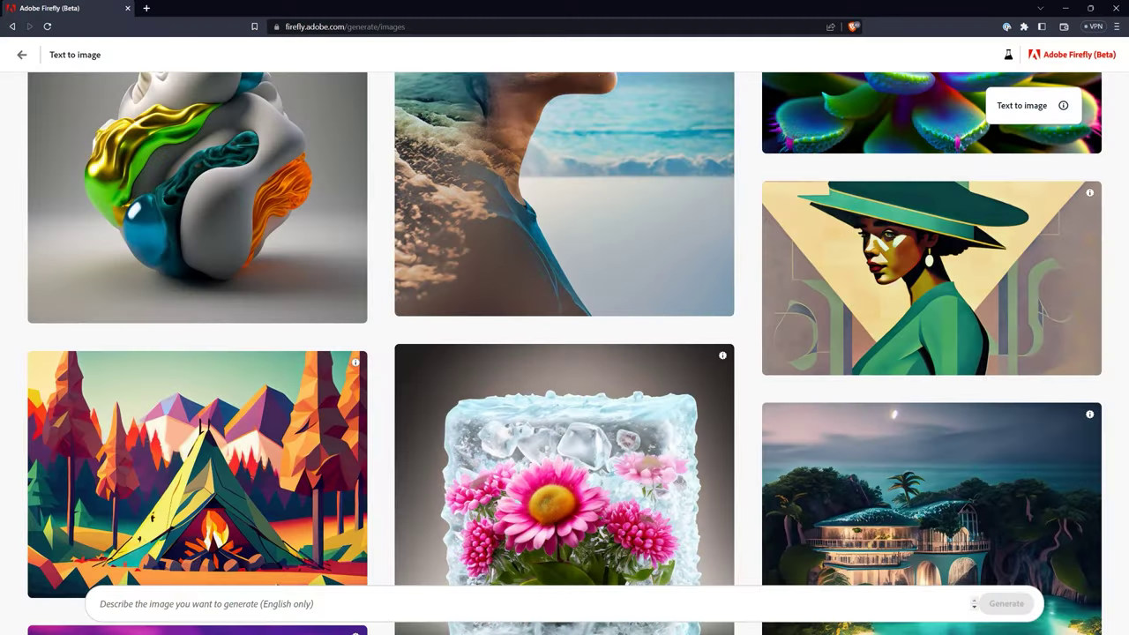
# Step: Start from the sailboat sunset example, add Cubism, remove Watercolor, and generate
pyautogui.scroll(6, 564, 352)
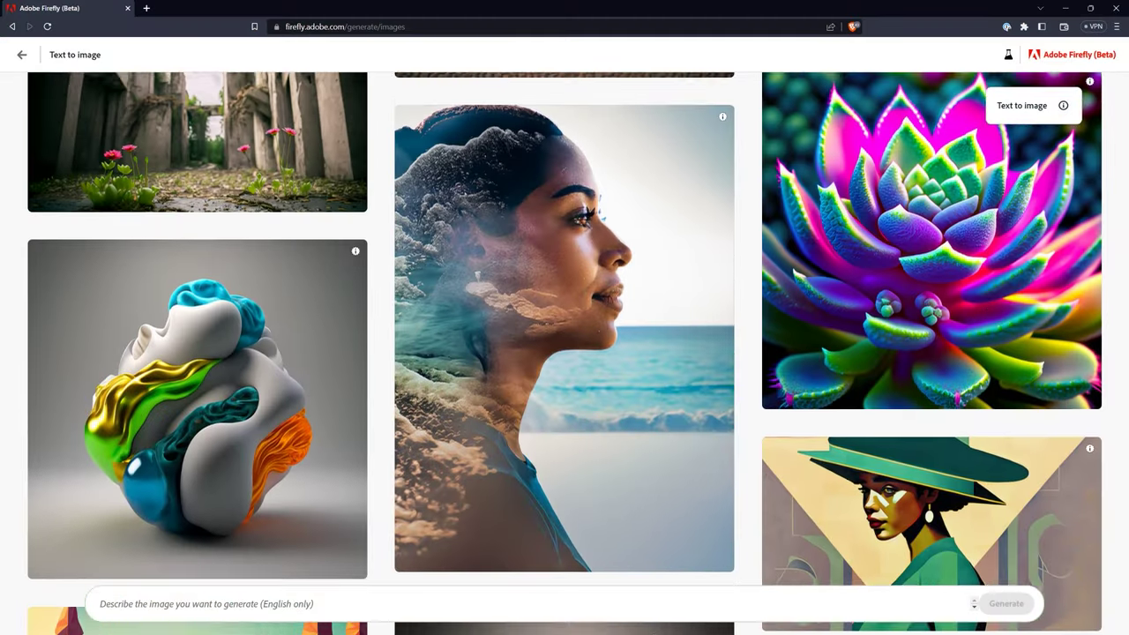
pyautogui.scroll(3, 564, 353)
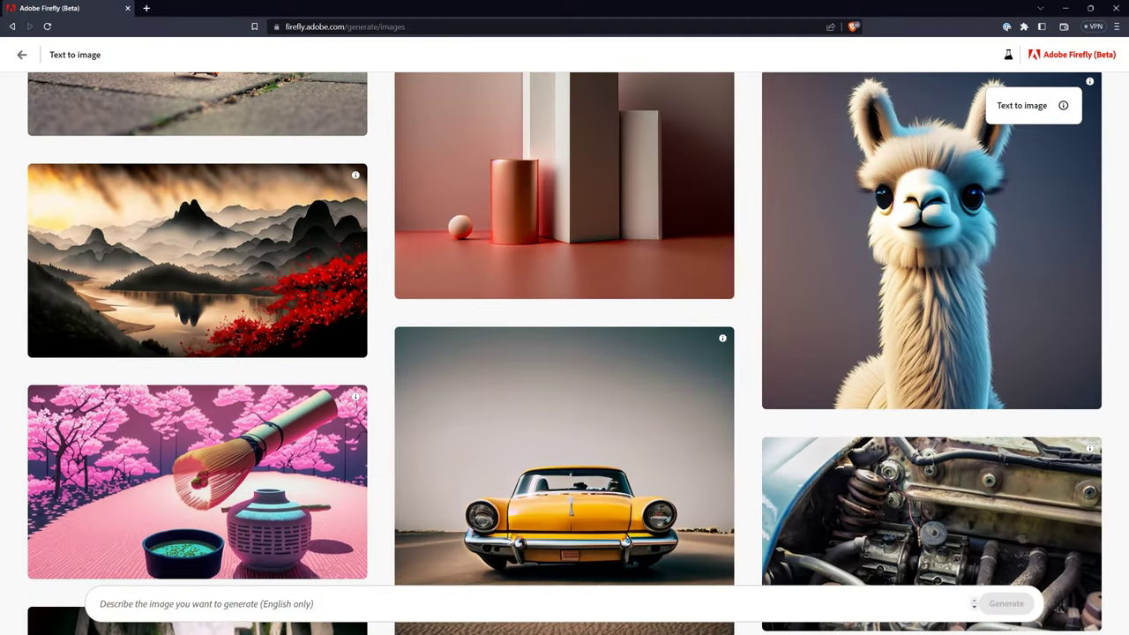
pyautogui.scroll(4, 564, 353)
pyautogui.scroll(5, 564, 352)
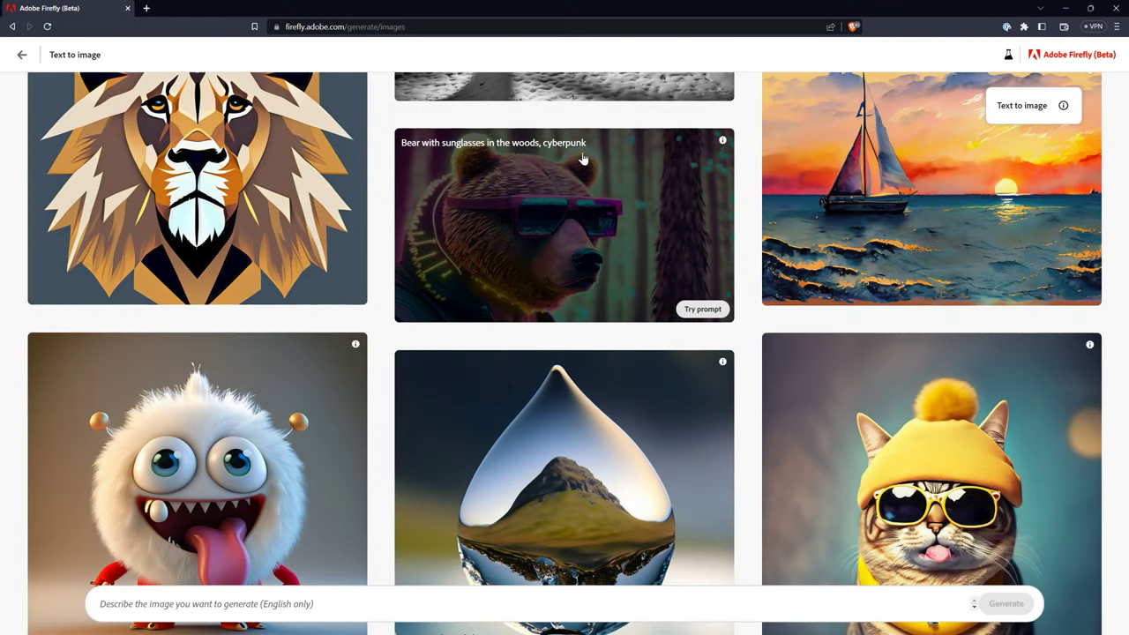
pyautogui.scroll(3, 582, 159)
pyautogui.click(919, 394)
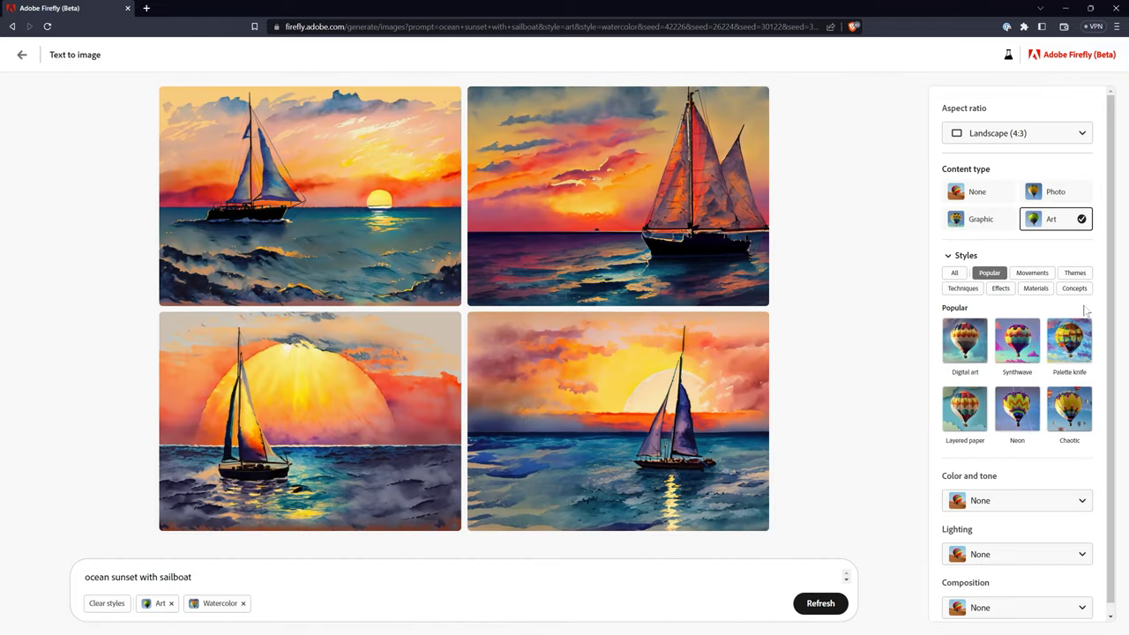
pyautogui.click(1032, 273)
pyautogui.scroll(-1, 1014, 397)
pyautogui.click(965, 524)
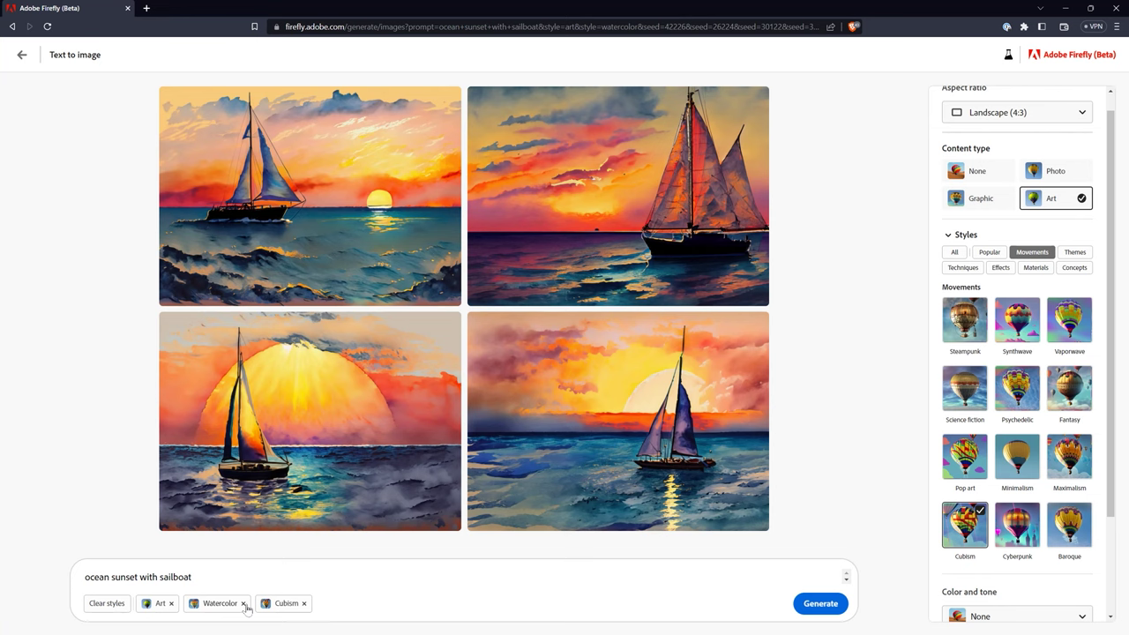
pyautogui.click(243, 603)
pyautogui.click(821, 603)
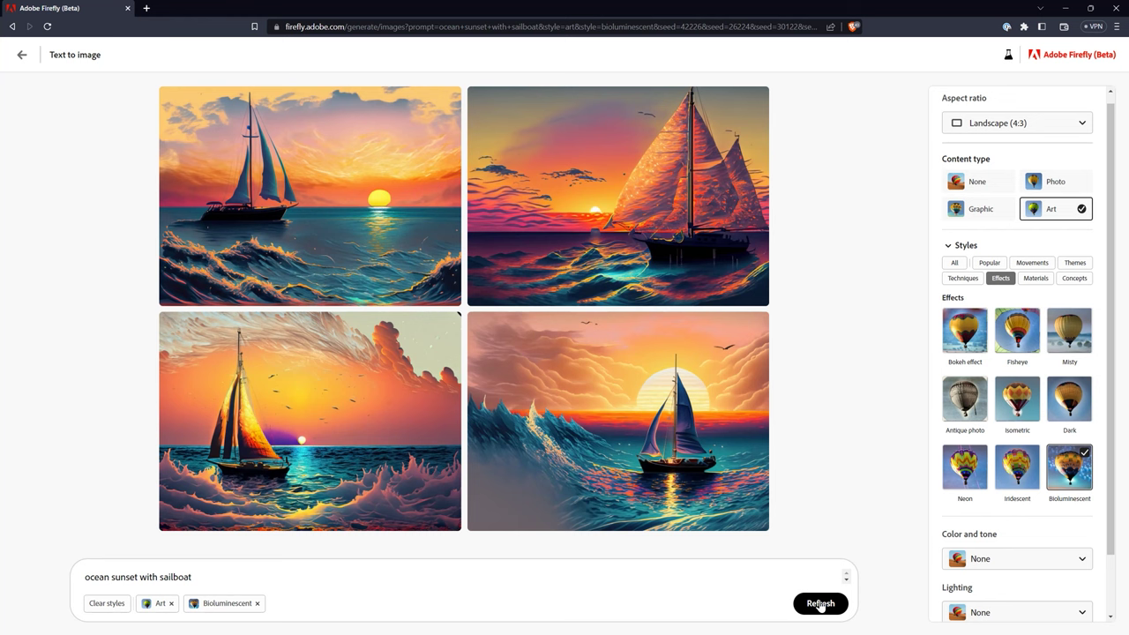
# Step: Apply the Muted color, Low lighting and Wide angle styles to the sailboat art
pyautogui.scroll(-1, 1015, 494)
pyautogui.click(1014, 490)
pyautogui.click(988, 363)
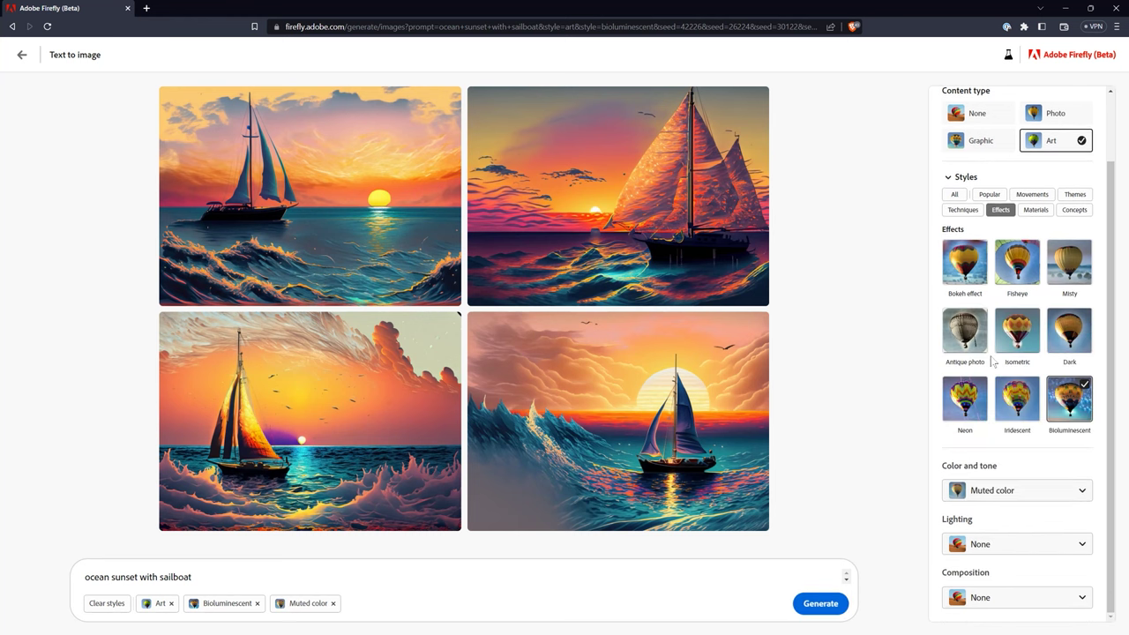
pyautogui.click(990, 544)
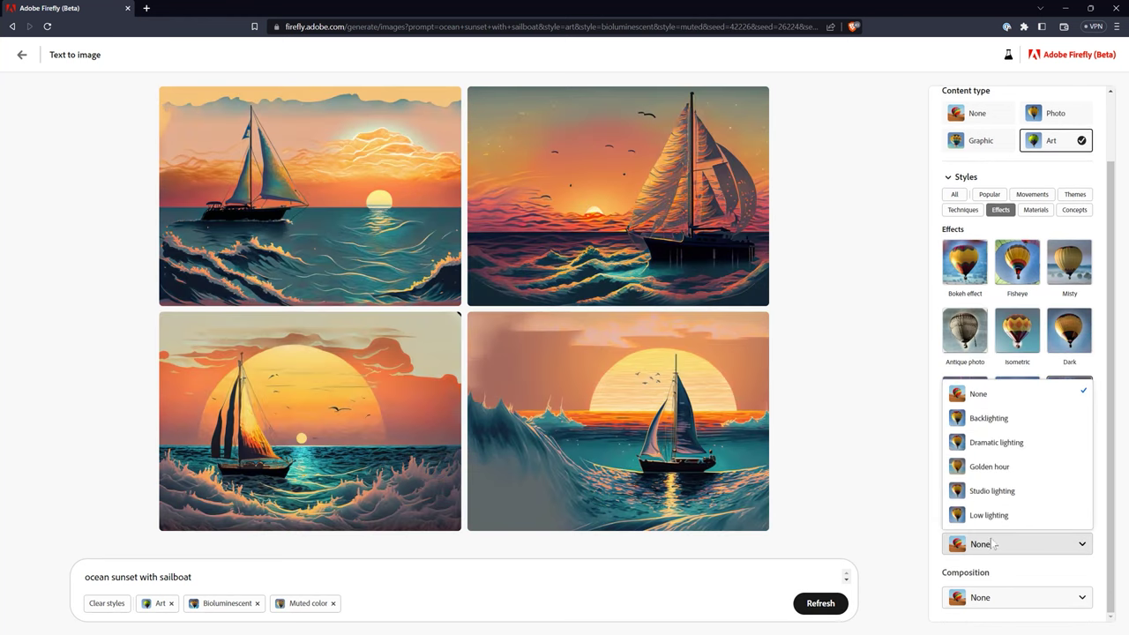
pyautogui.click(988, 515)
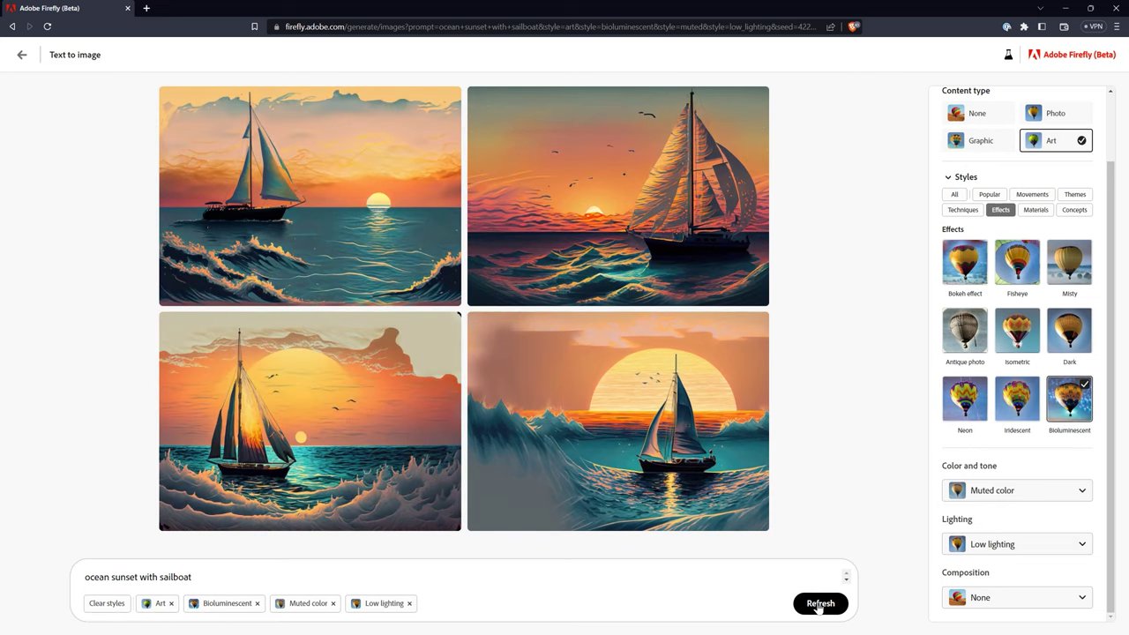
pyautogui.click(1014, 597)
pyautogui.click(987, 471)
pyautogui.scroll(2, 1028, 138)
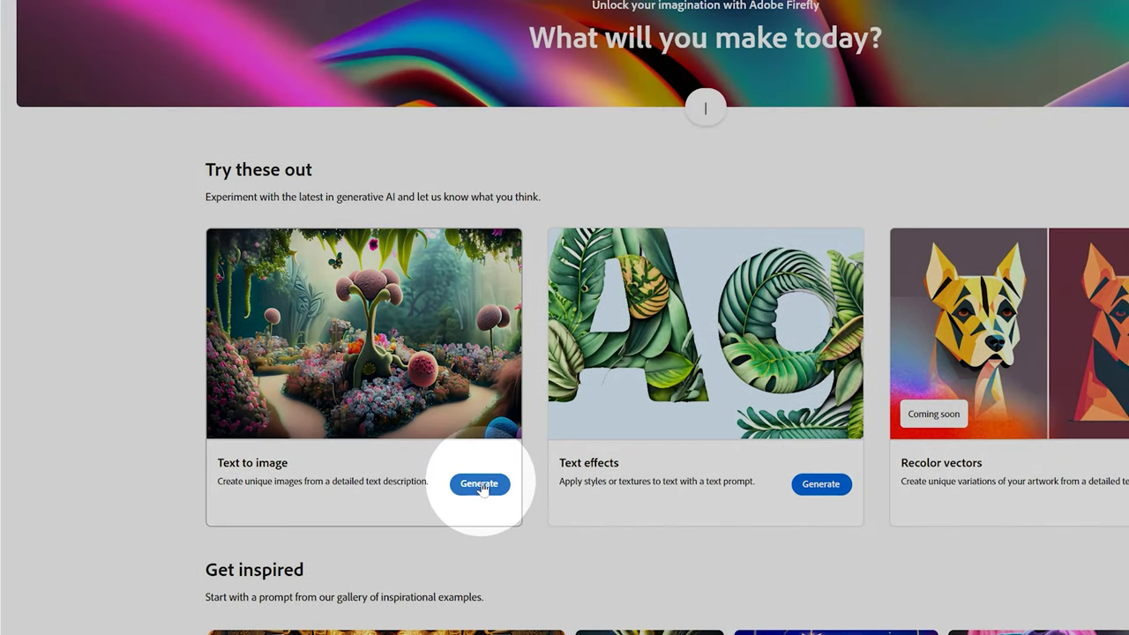
# Step: Choose Generate on the Firefly home page's Text to image card
pyautogui.click(479, 484)
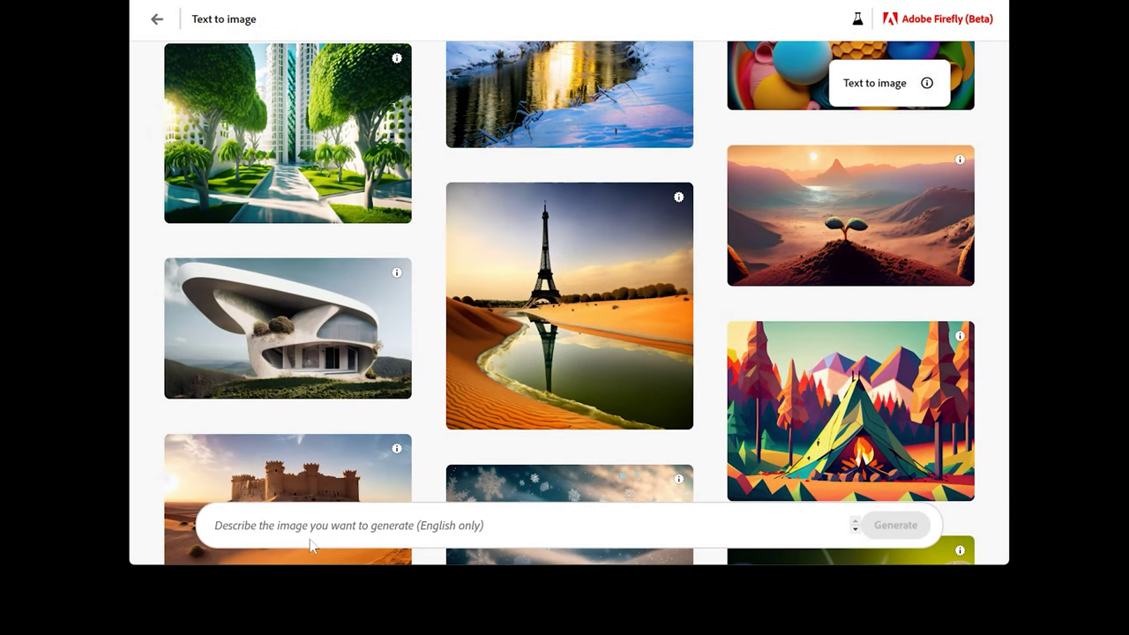
# Step: Generate images of 'a mountain lake at sunset' and set the content type to Photo
pyautogui.click(309, 529)
pyautogui.write('a mountain ')
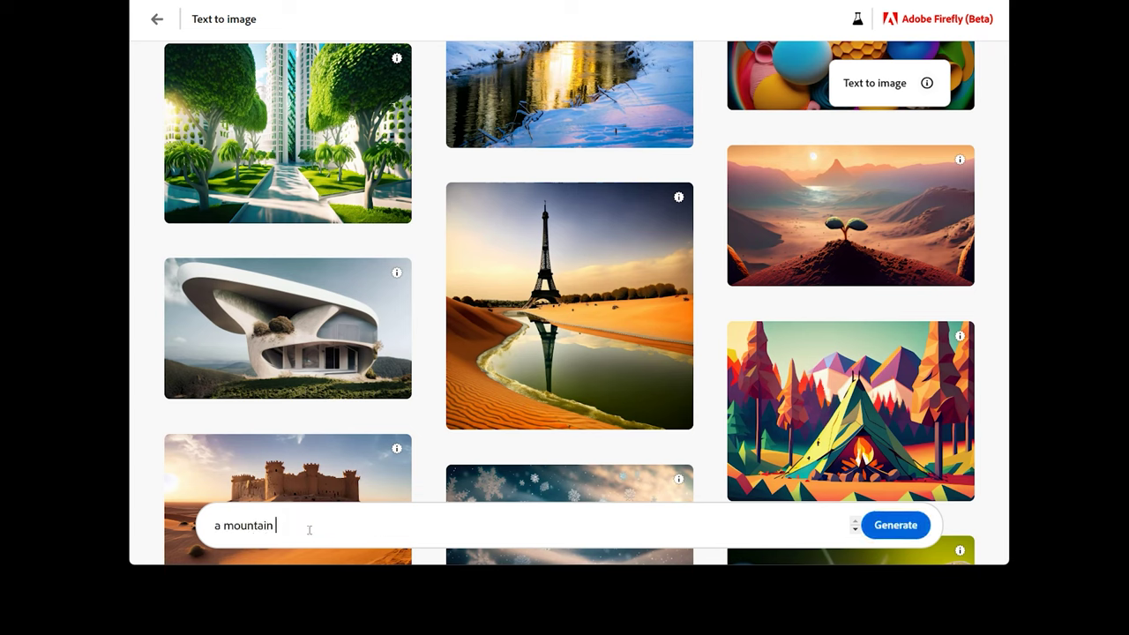
pyautogui.write('lake at sunset')
pyautogui.click(892, 525)
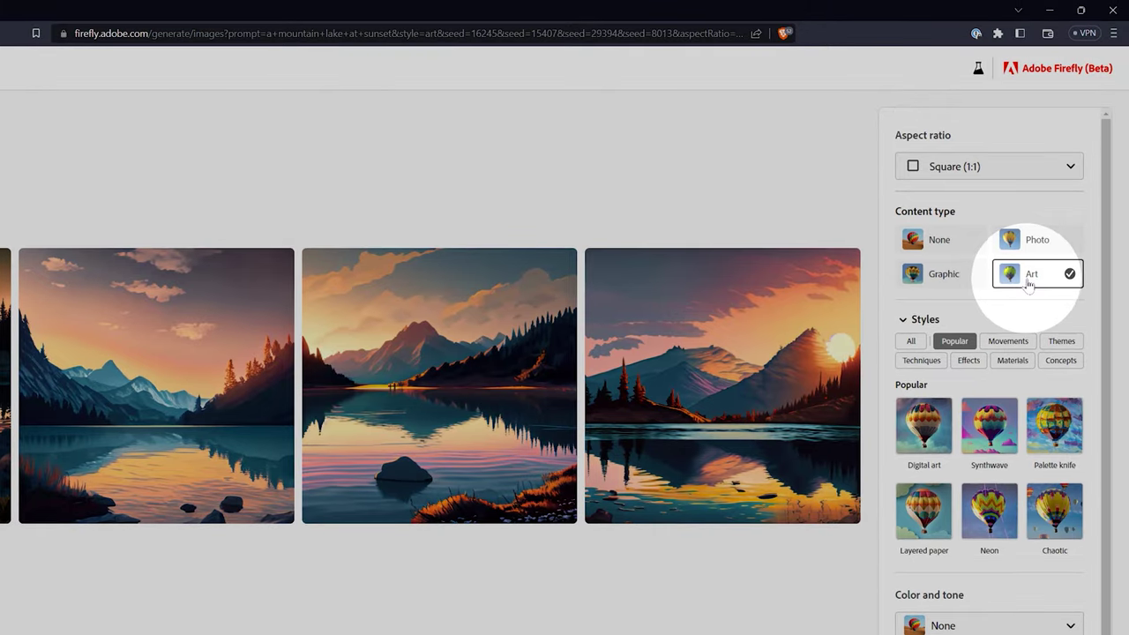
pyautogui.click(1082, 196)
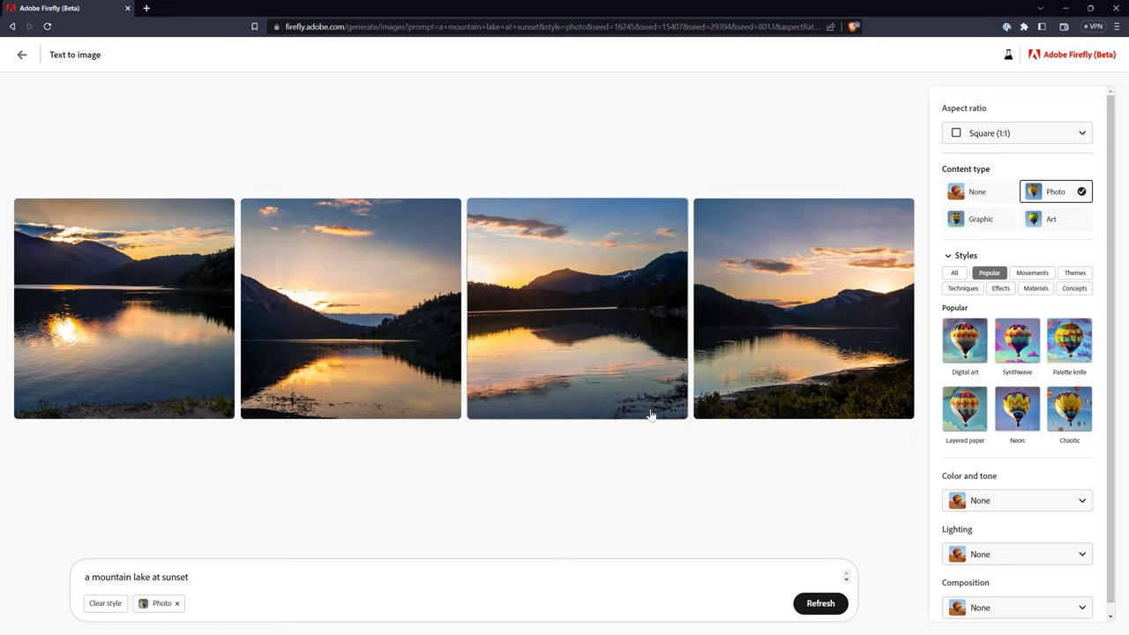
# Step: Refresh the lake photos in Landscape (4:3) aspect ratio and enlarge the bottom-left result
pyautogui.moveTo(902, 212)
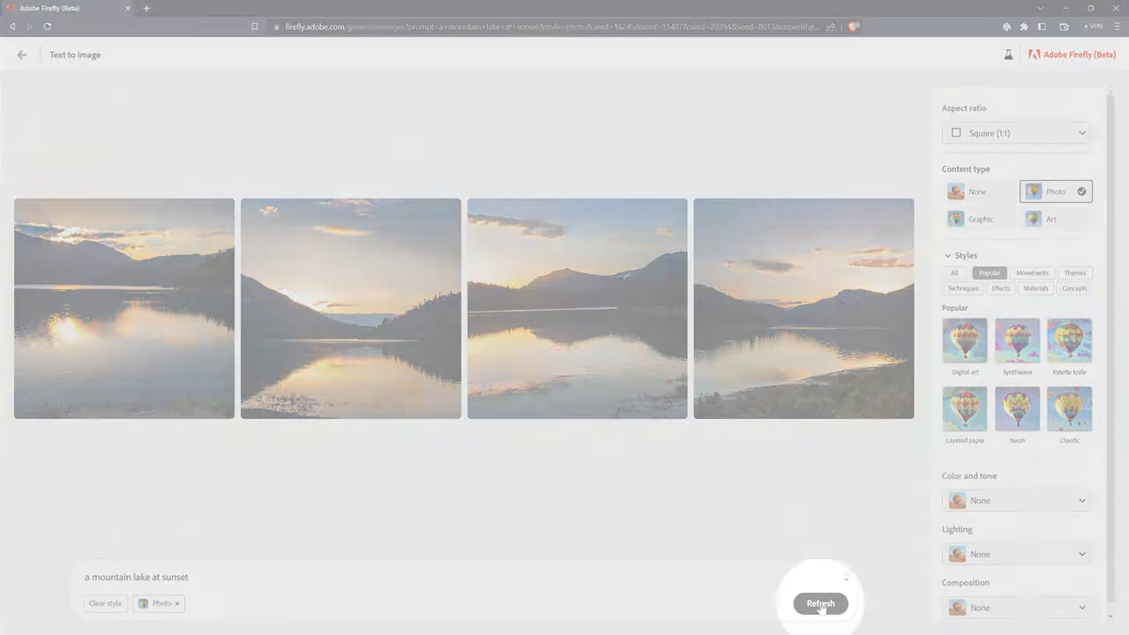
pyautogui.click(820, 605)
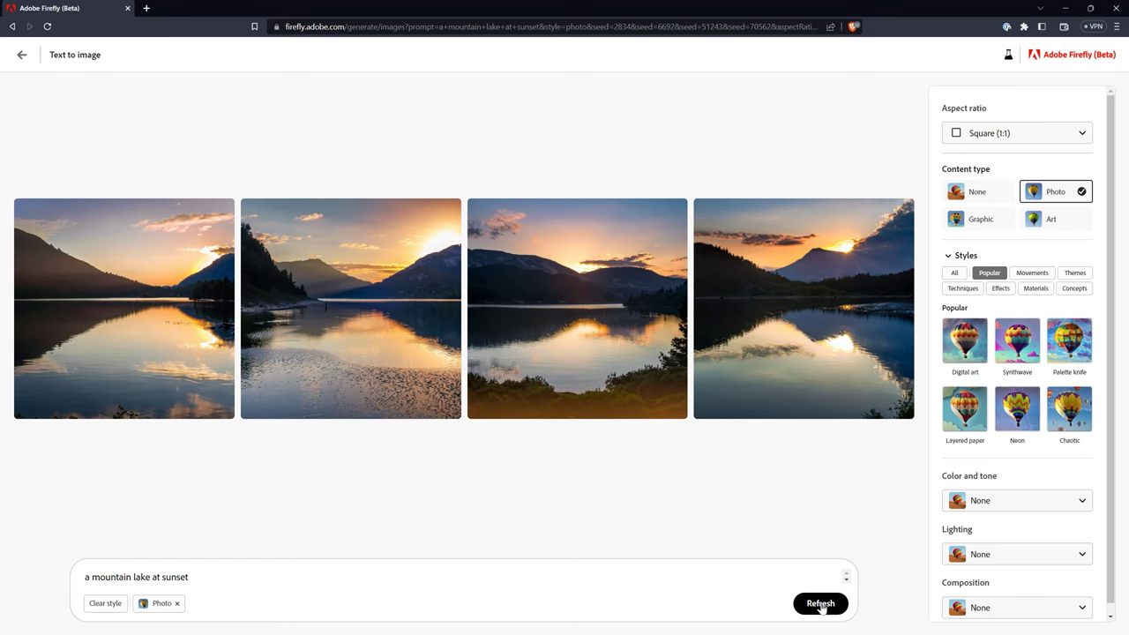
pyautogui.scroll(-1, 1114, 412)
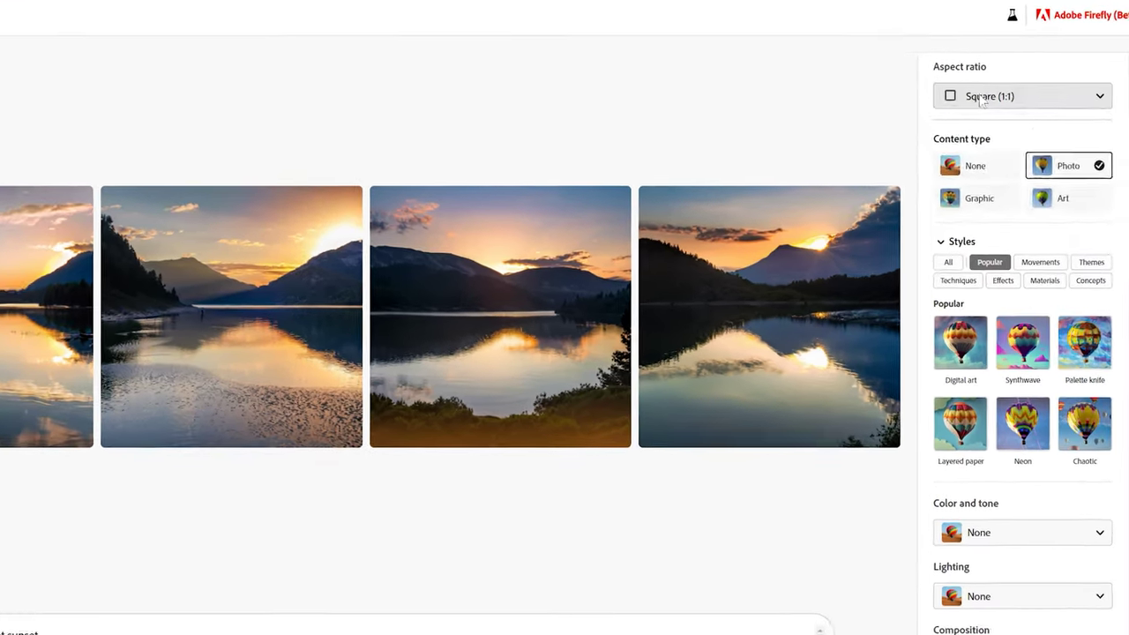
pyautogui.click(988, 123)
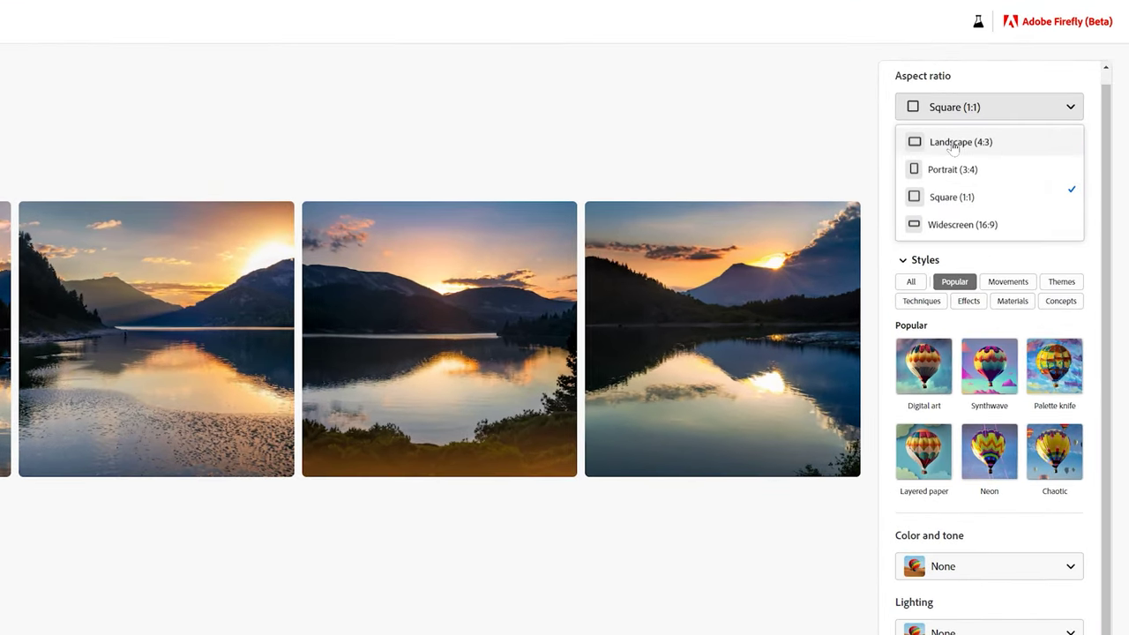
pyautogui.click(953, 143)
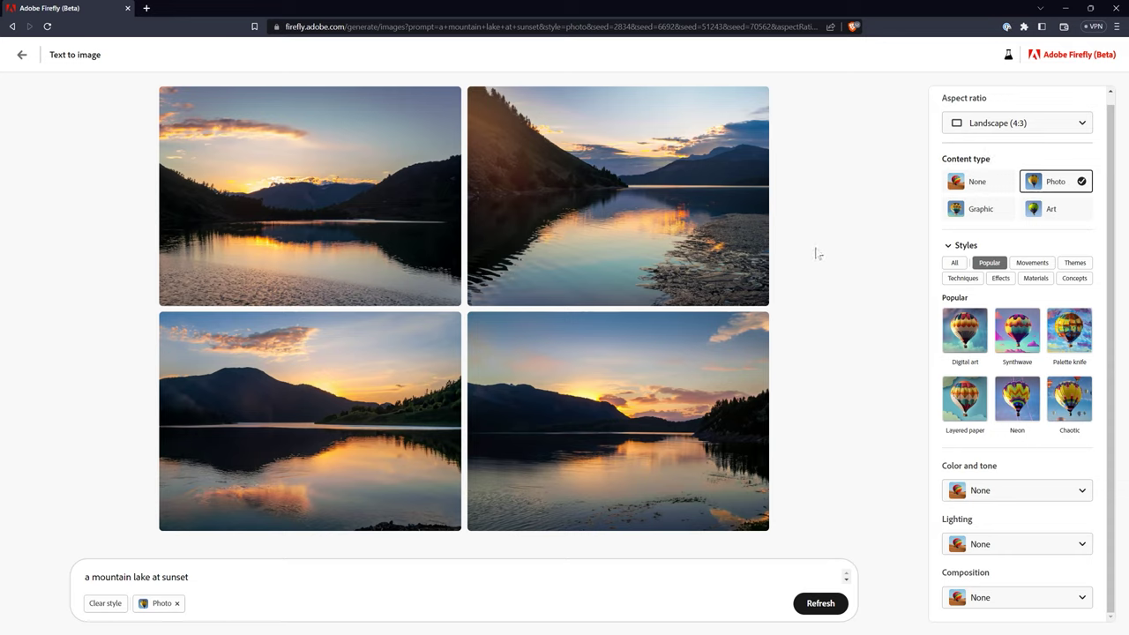
pyautogui.click(403, 410)
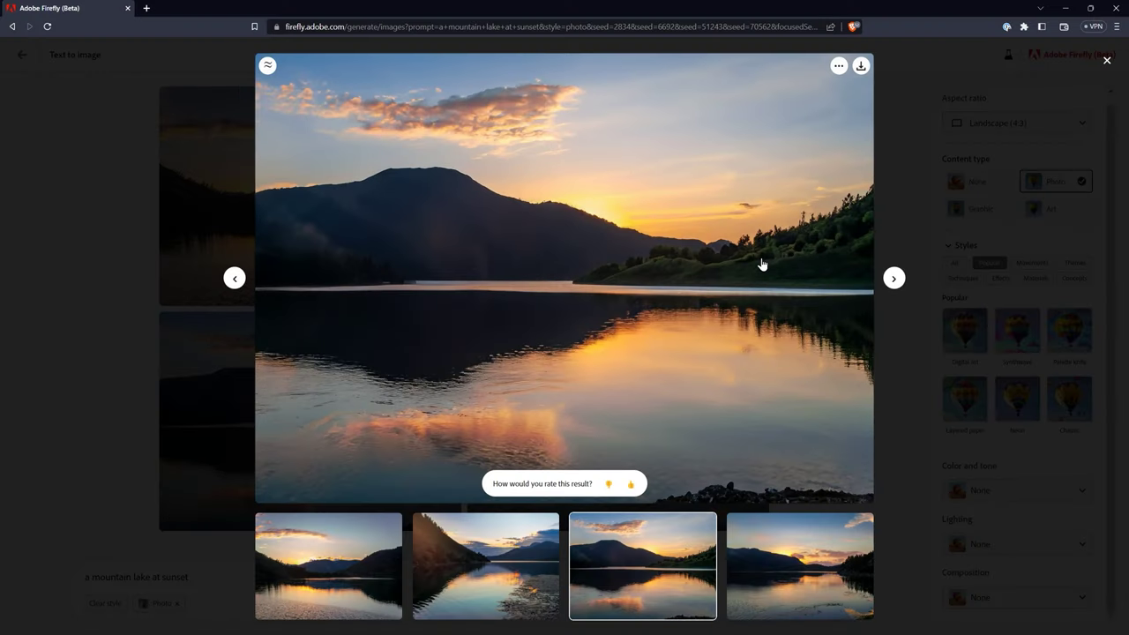
# Step: Browse the enlarged lake images, then submit thumbs-down feedback marking them Distorted
pyautogui.click(893, 278)
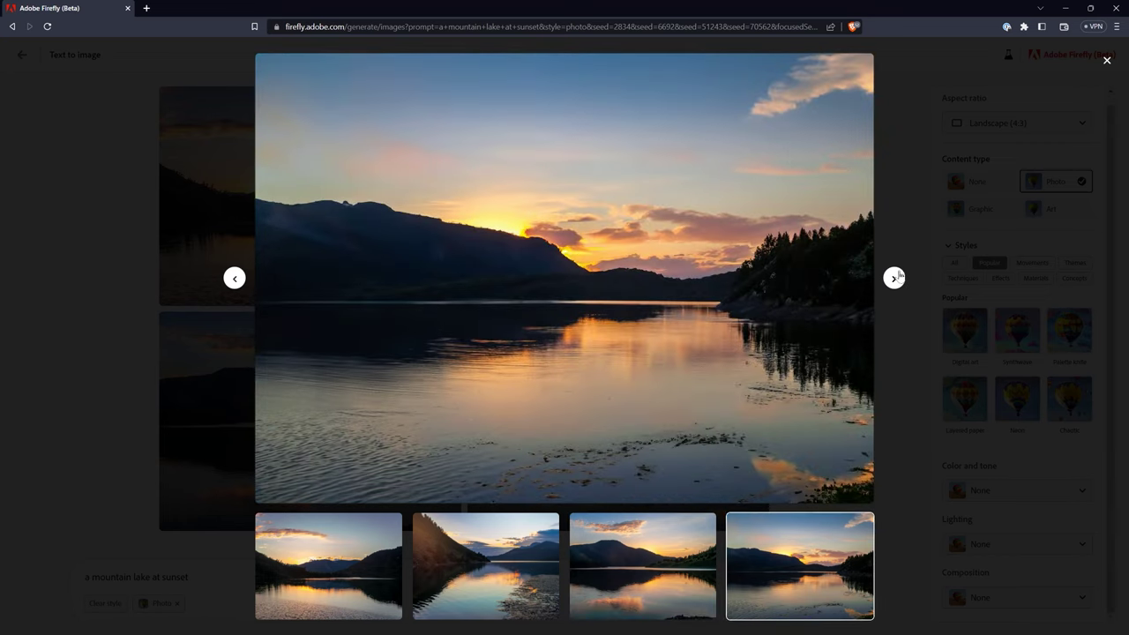
pyautogui.click(894, 278)
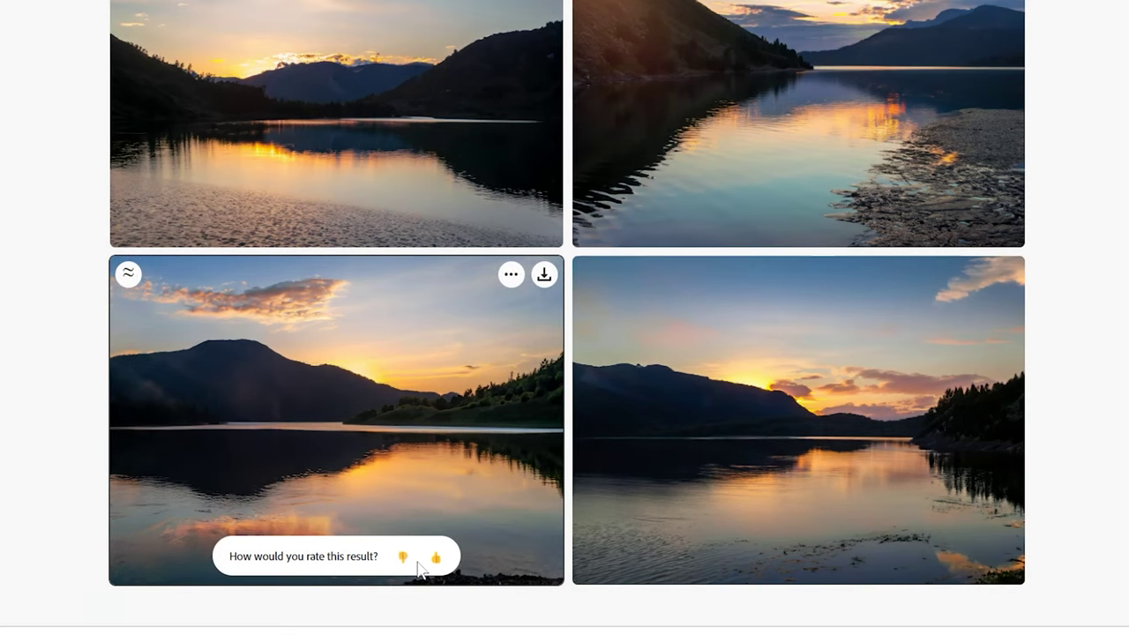
pyautogui.click(402, 558)
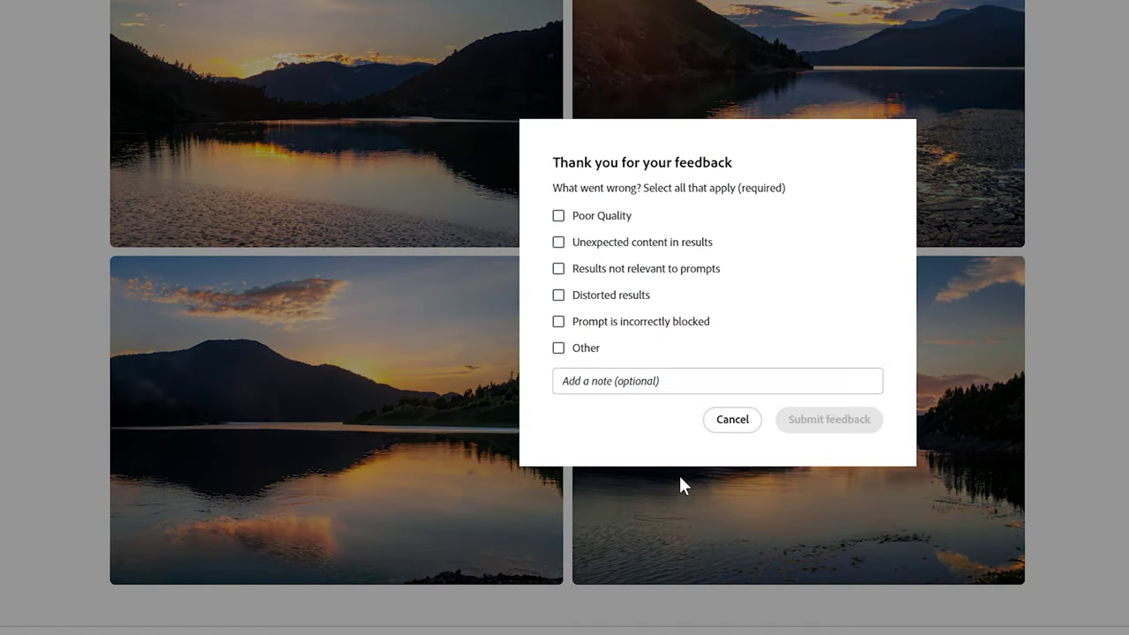
pyautogui.click(558, 294)
pyautogui.click(807, 424)
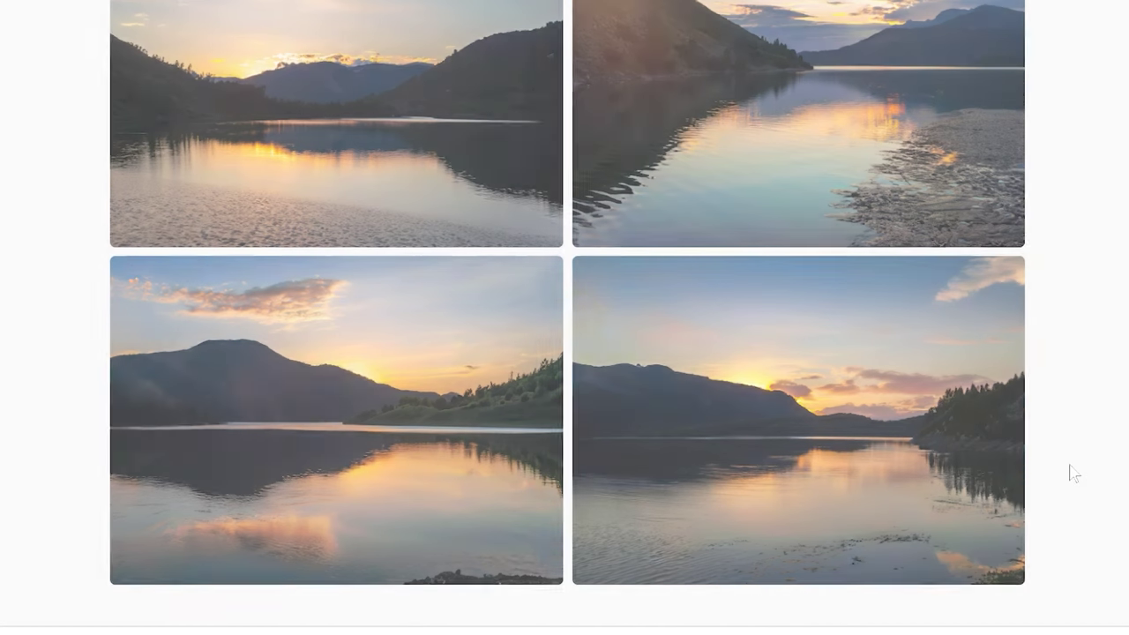
pyautogui.click(1034, 541)
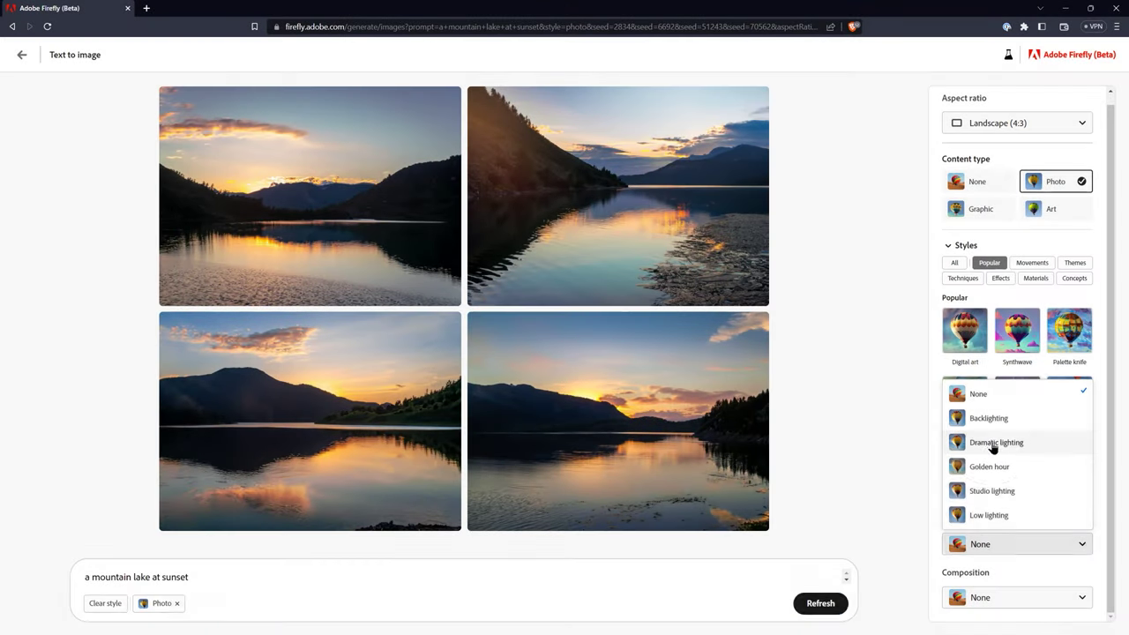
# Step: Regenerate the lake photos with Dramatic lighting, then delete the mountain lake prompt text
pyautogui.click(993, 443)
pyautogui.click(820, 603)
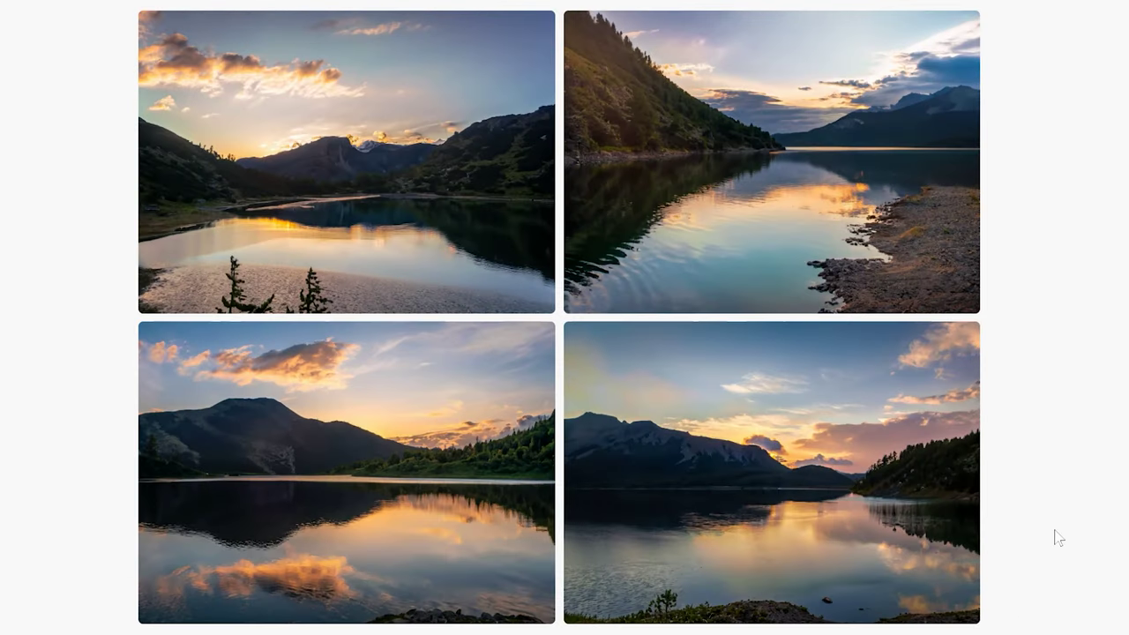
pyautogui.click(887, 222)
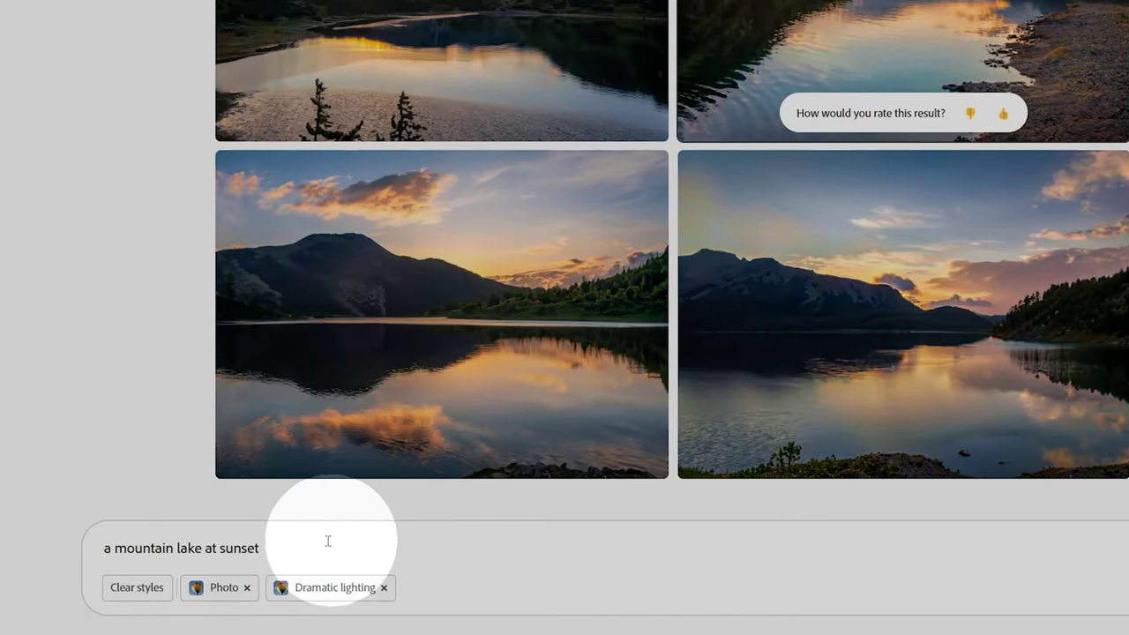
pyautogui.moveTo(327, 541); pyautogui.dragTo(63, 582)
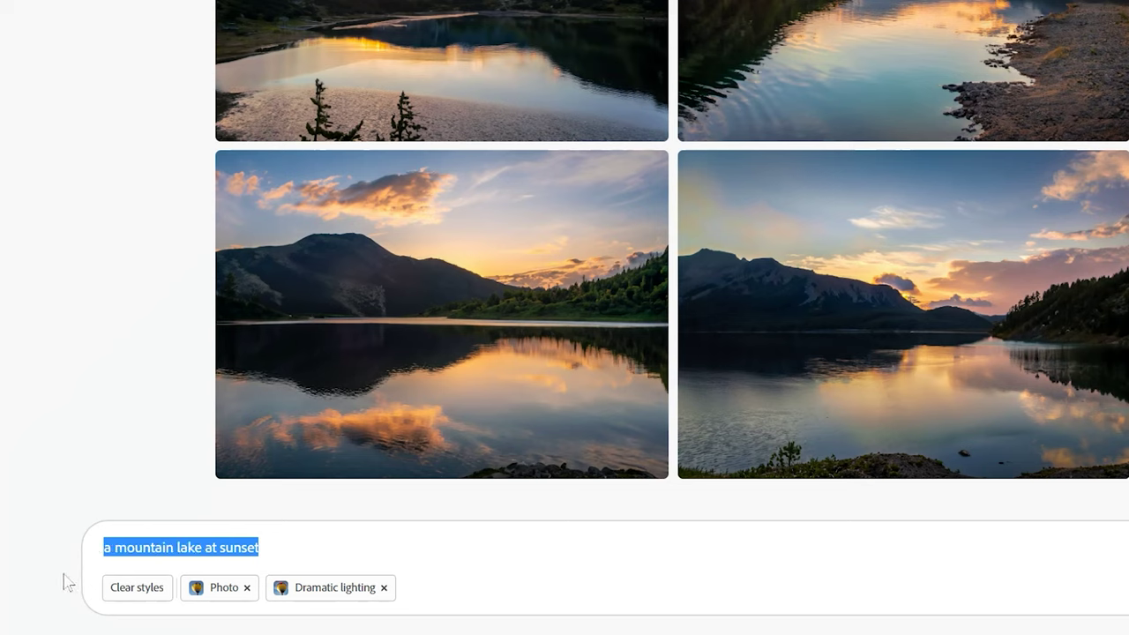
pyautogui.press('BackSpace')
# Step: Generate 'tree in a field of grass' images with a Wide angle composition
pyautogui.write('tree in a field of gr')
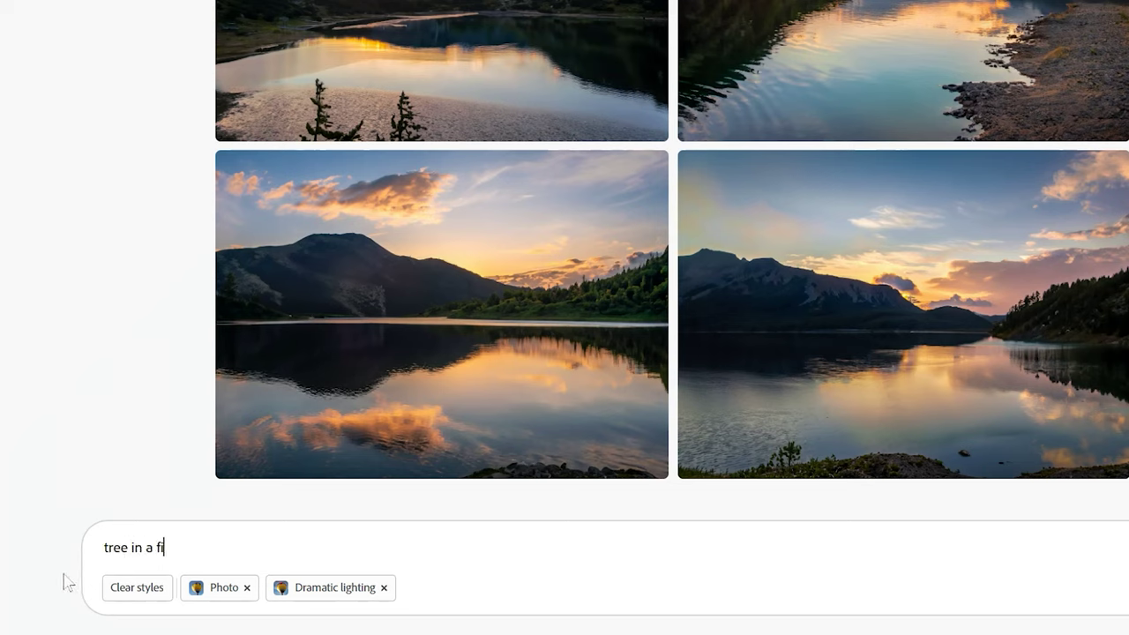
pyautogui.write('ass')
pyautogui.press('Return')
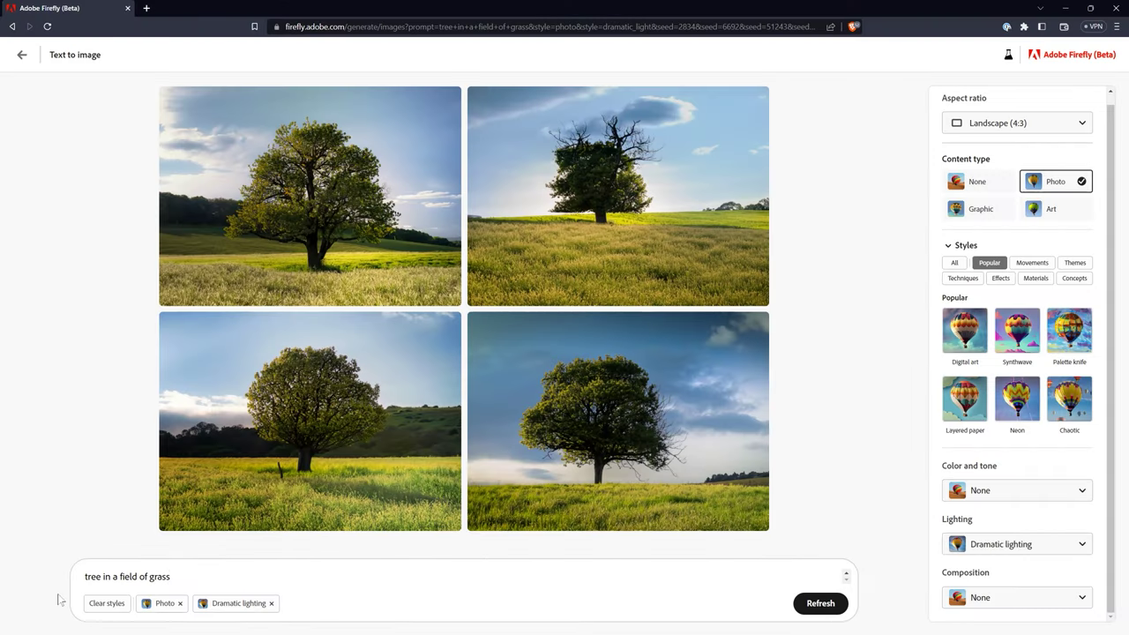
pyautogui.click(1017, 597)
pyautogui.click(1017, 597)
pyautogui.click(1017, 597)
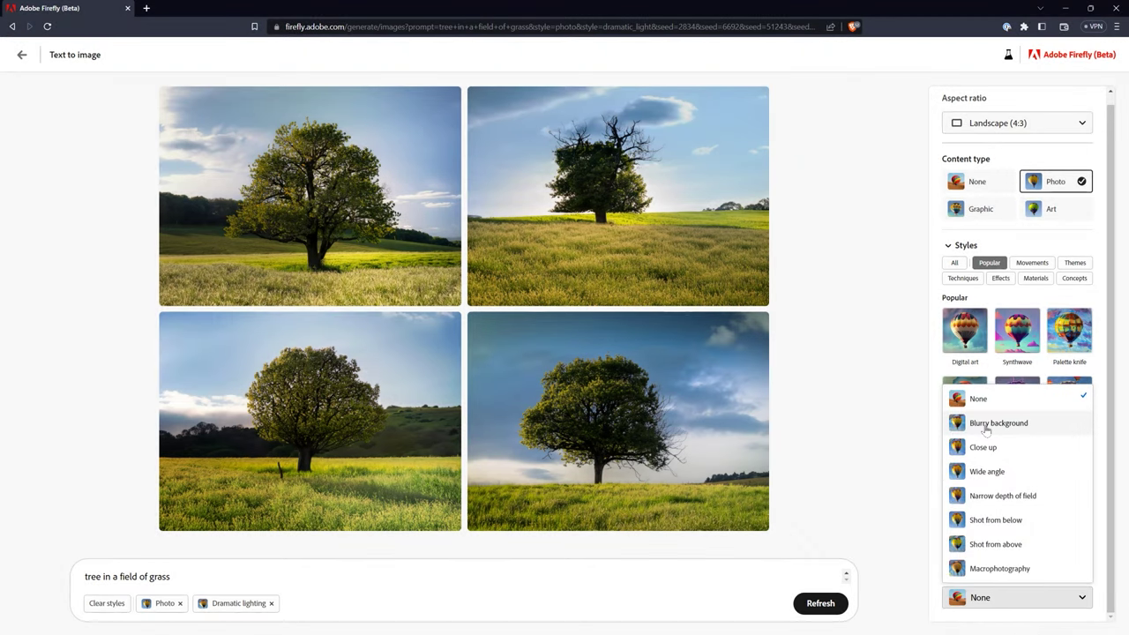
pyautogui.click(985, 427)
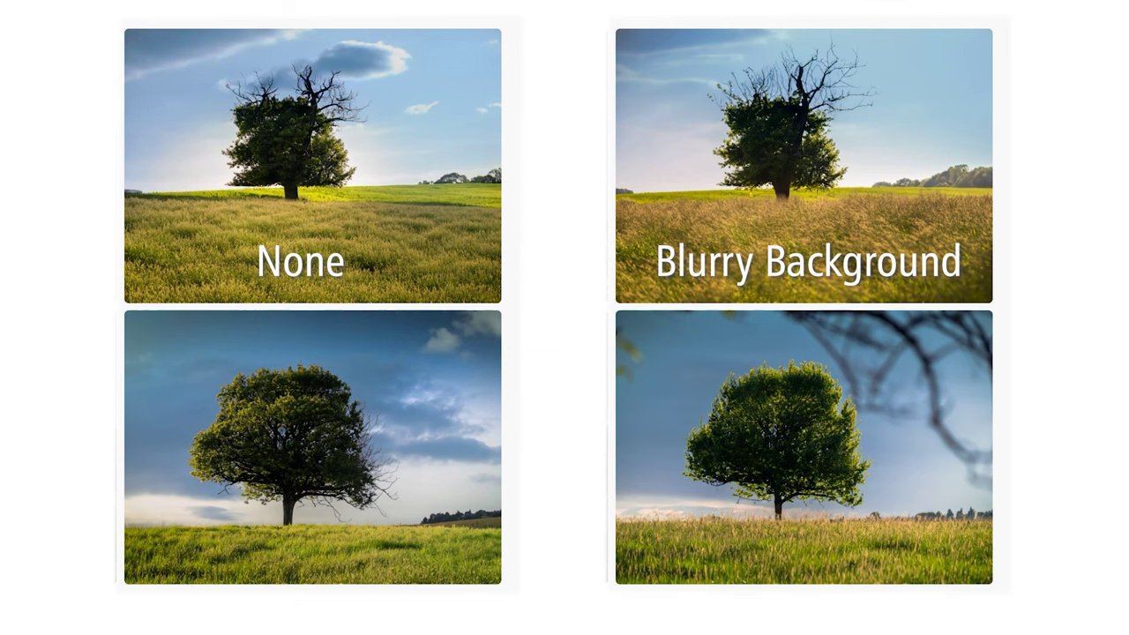
pyautogui.moveTo(868, 357)
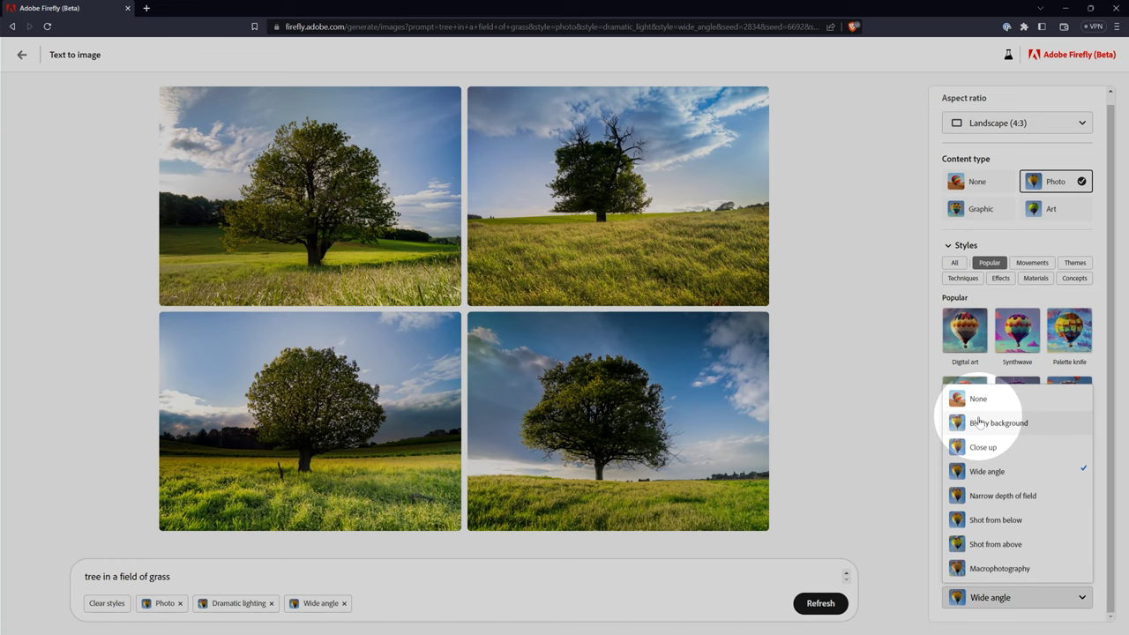
# Step: Append 'shot from above' to the tree prompt and regenerate
pyautogui.click(150, 578)
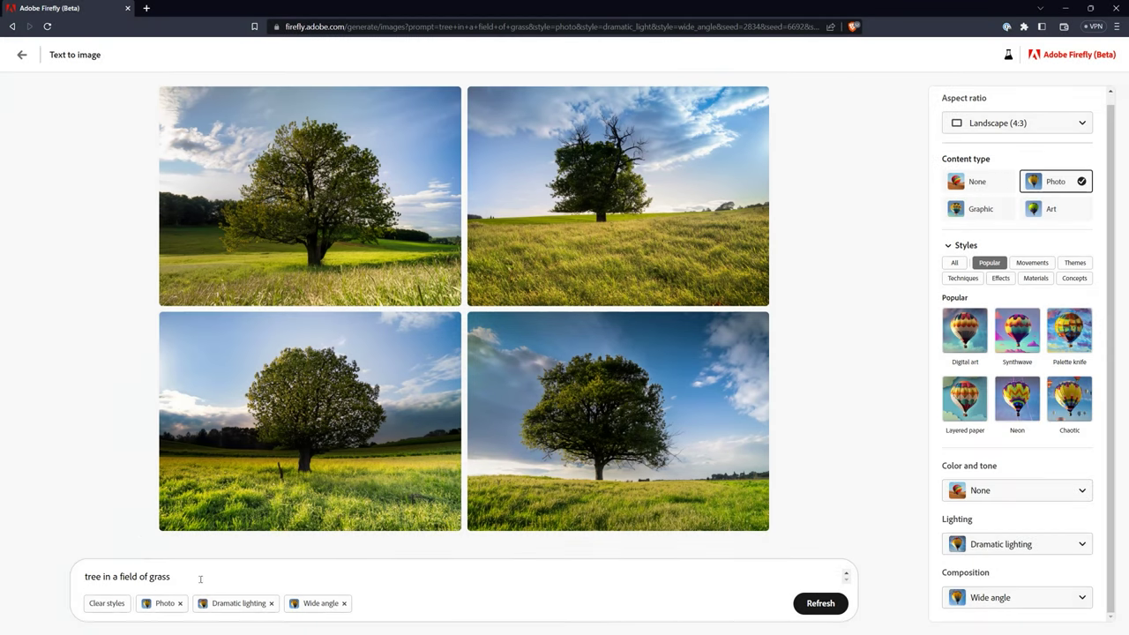
pyautogui.write('shot from above')
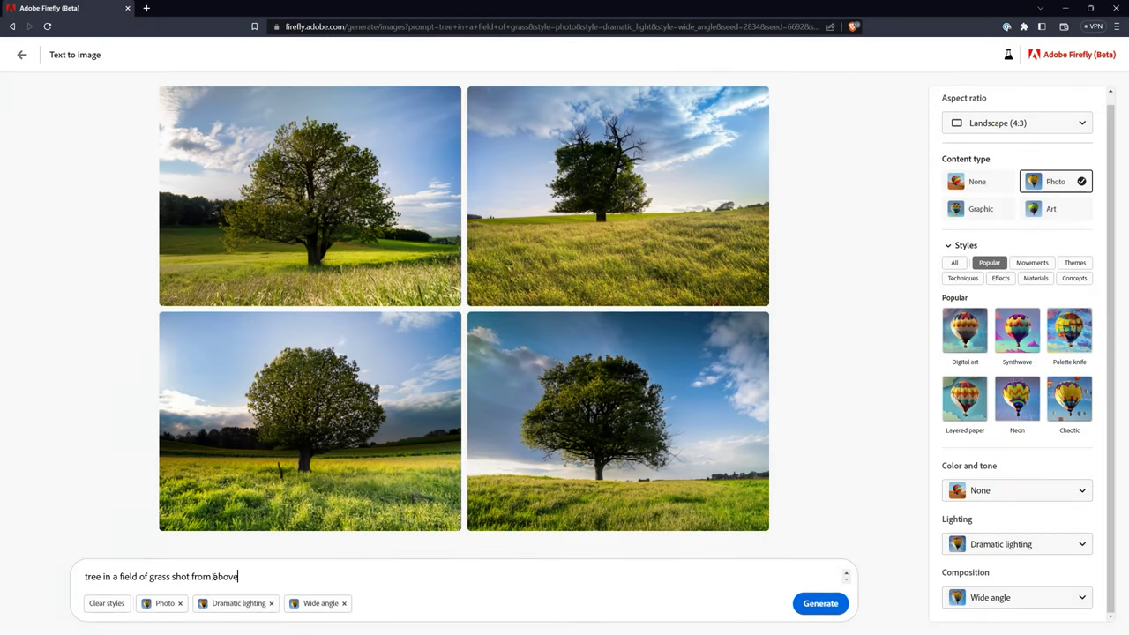
pyautogui.click(817, 605)
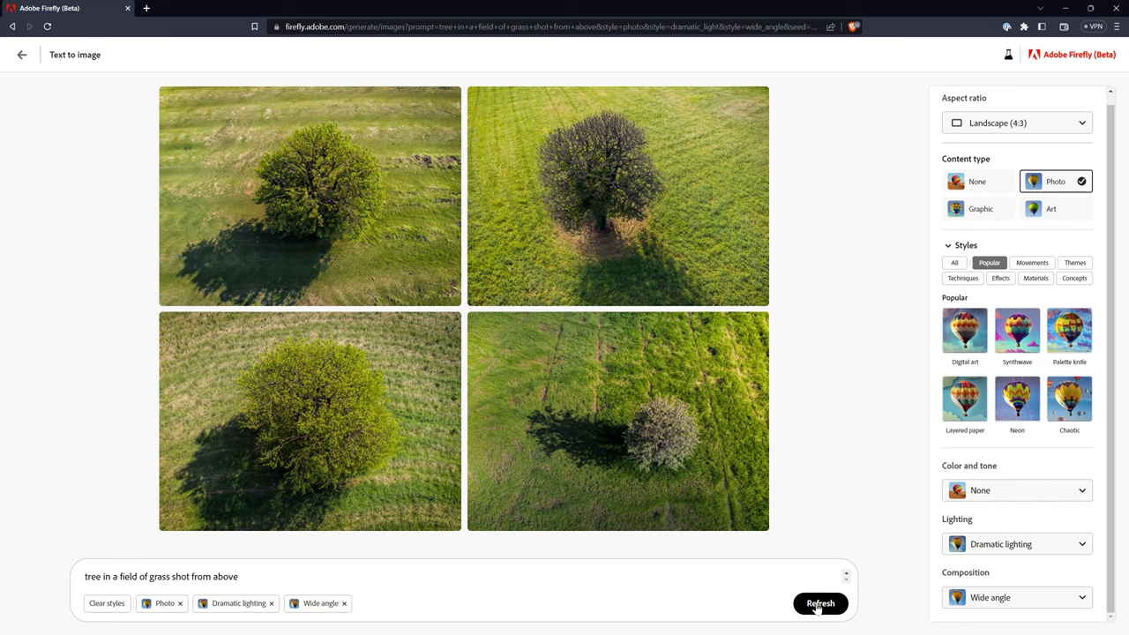
# Step: Remove 'shot from above' from the prompt and select the leading 'tree in a'
pyautogui.click(116, 575)
pyautogui.hotkey('shift', 'Home')
pyautogui.press('BackSpace')
pyautogui.moveTo(137, 576); pyautogui.dragTo(208, 576)
# Step: Generate 'field of grass' images, trying Shot from above then Blurry background composition
pyautogui.press('BackSpace')
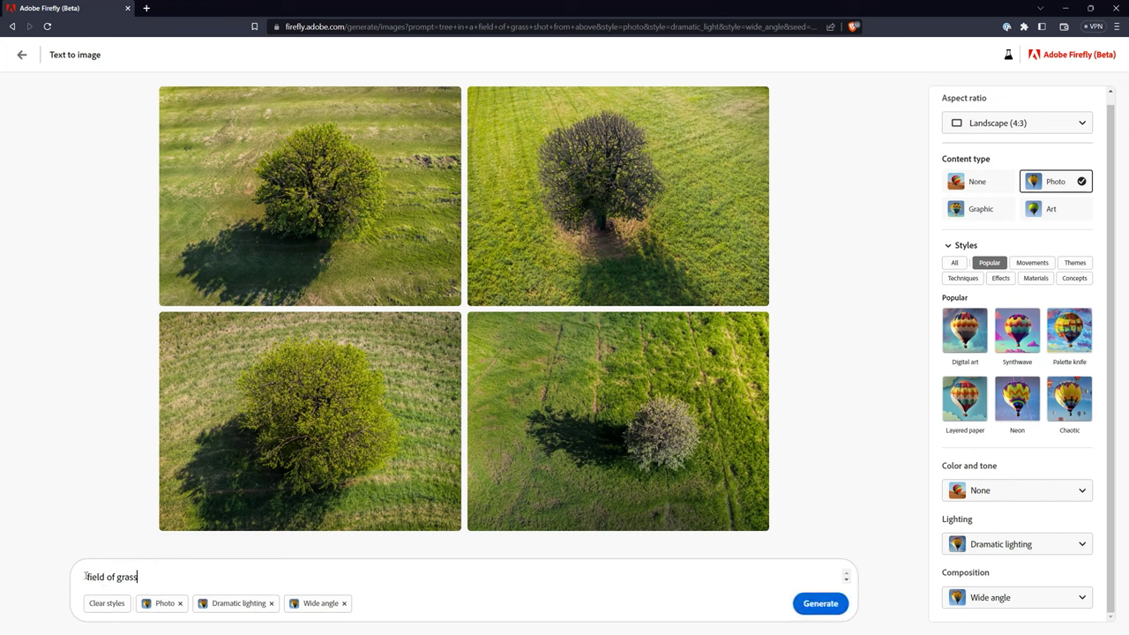
pyautogui.press('Return')
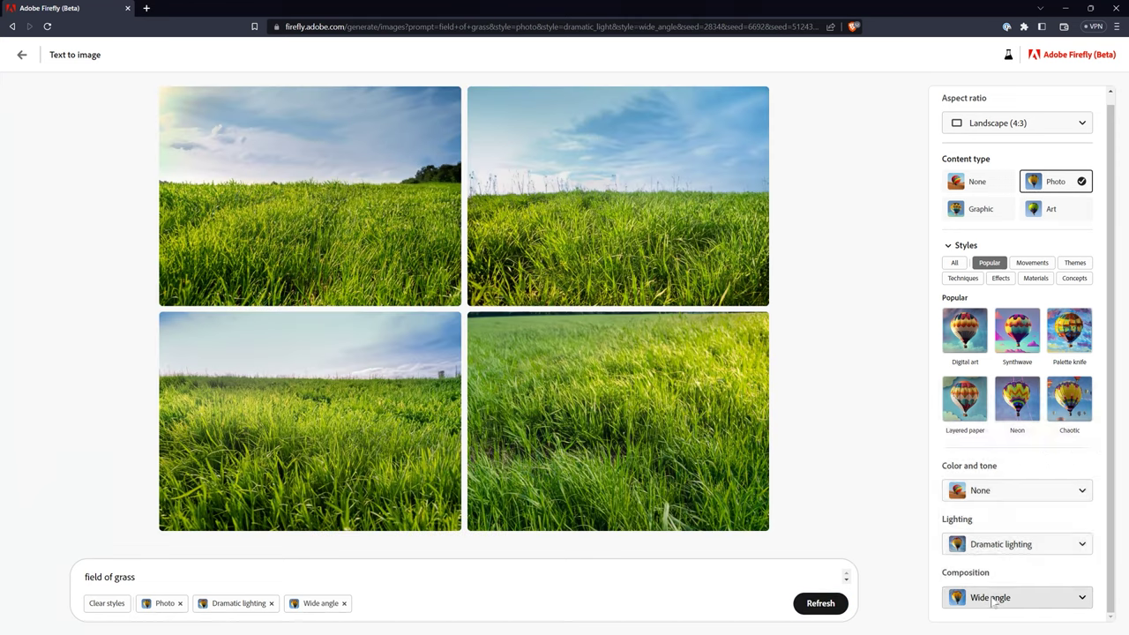
pyautogui.click(1017, 597)
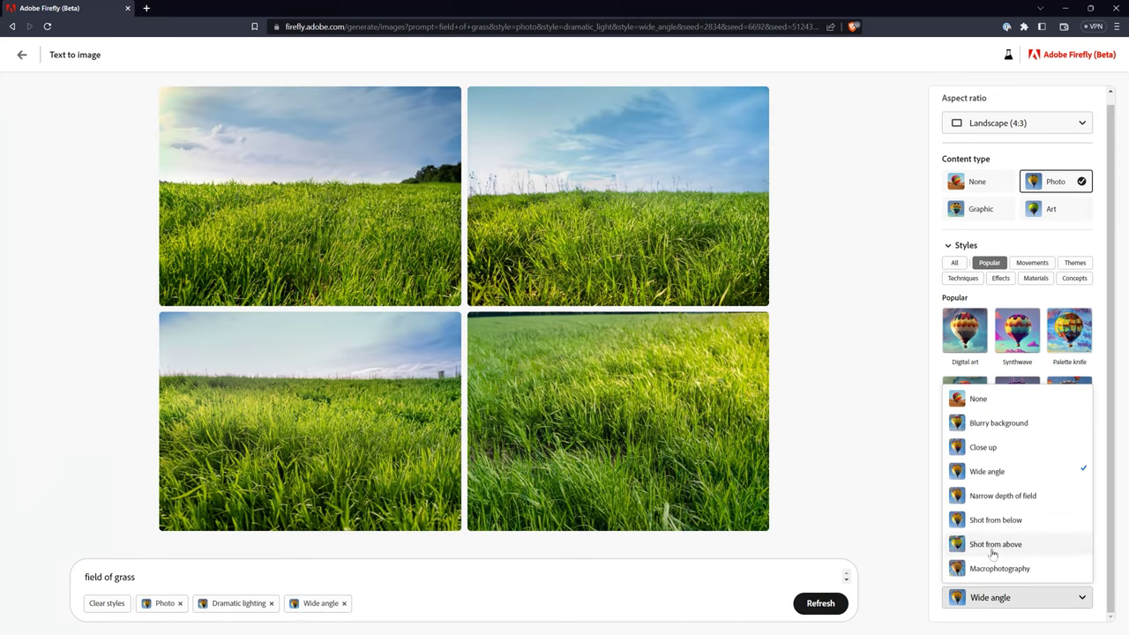
pyautogui.click(993, 544)
pyautogui.click(820, 603)
pyautogui.click(997, 599)
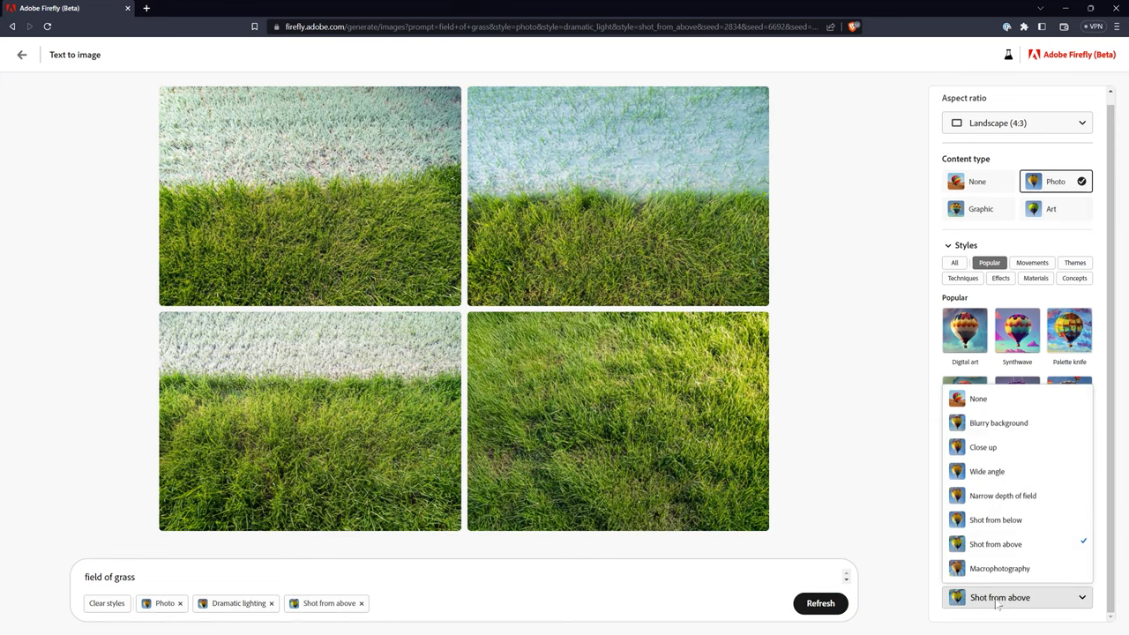
pyautogui.click(998, 423)
pyautogui.click(821, 603)
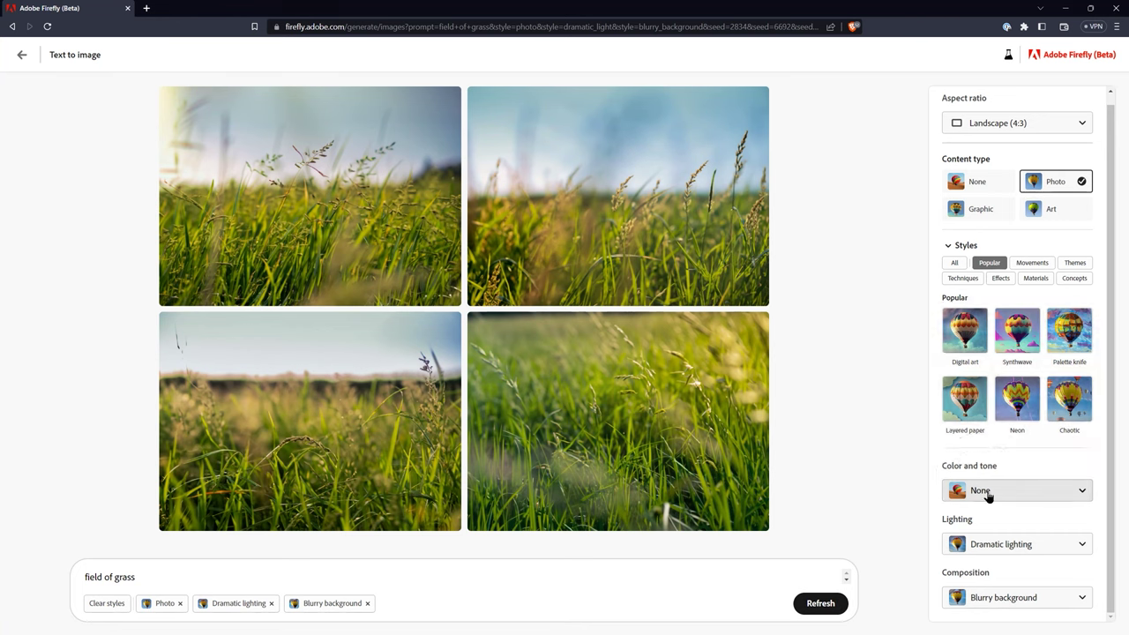
# Step: Try Black and white then Vibrant color tones, then clear all styles
pyautogui.click(988, 492)
pyautogui.click(1002, 351)
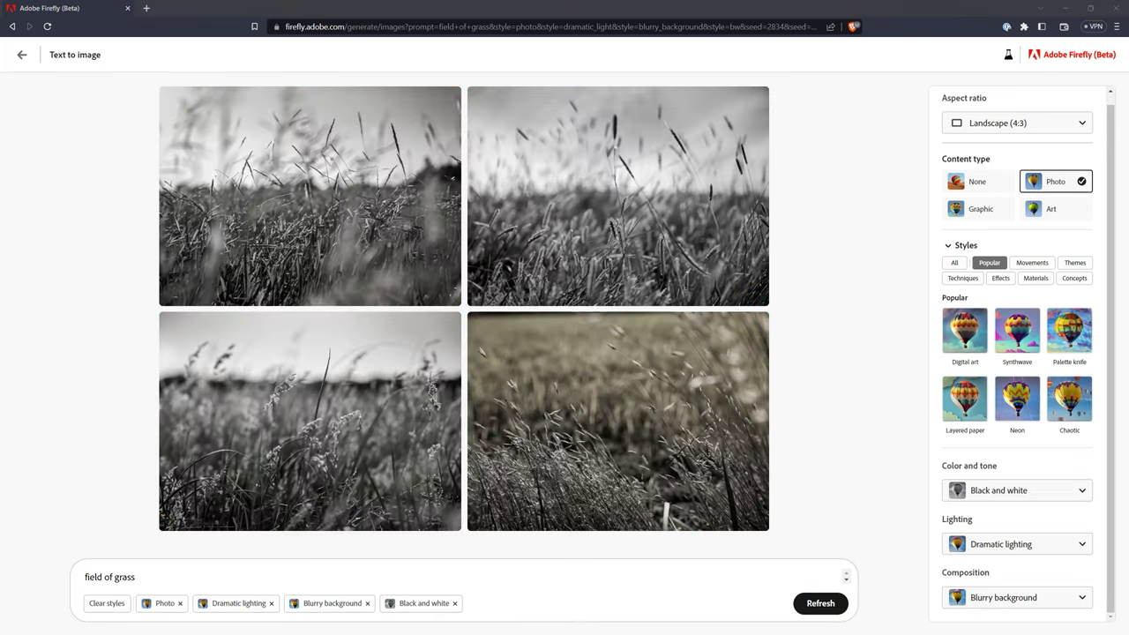
pyautogui.click(988, 492)
pyautogui.click(990, 438)
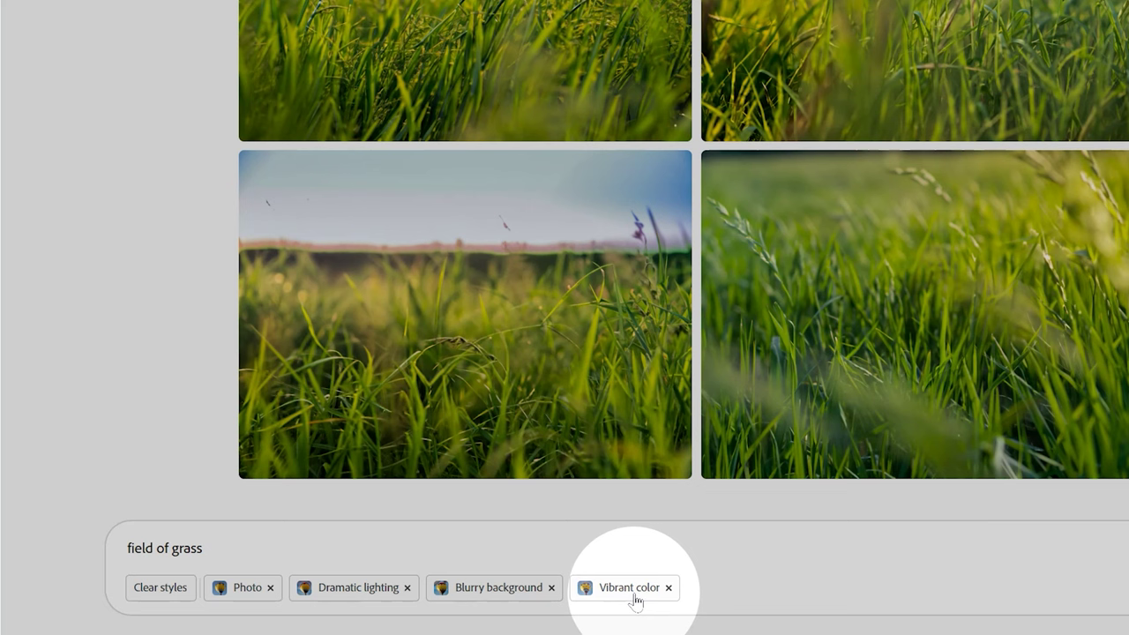
pyautogui.click(367, 603)
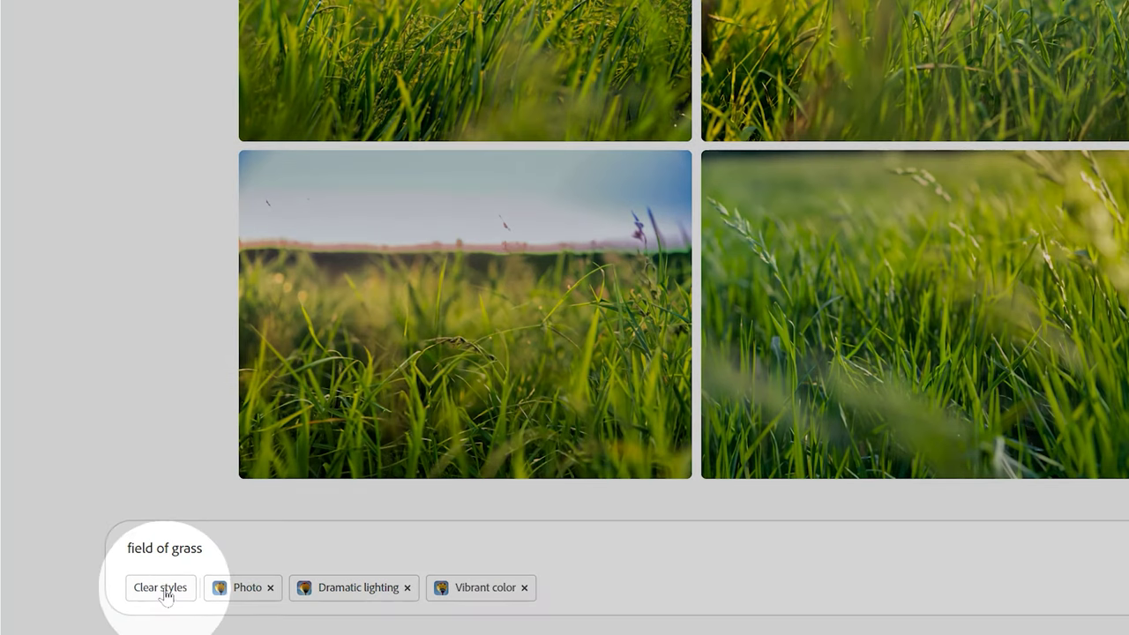
pyautogui.click(163, 588)
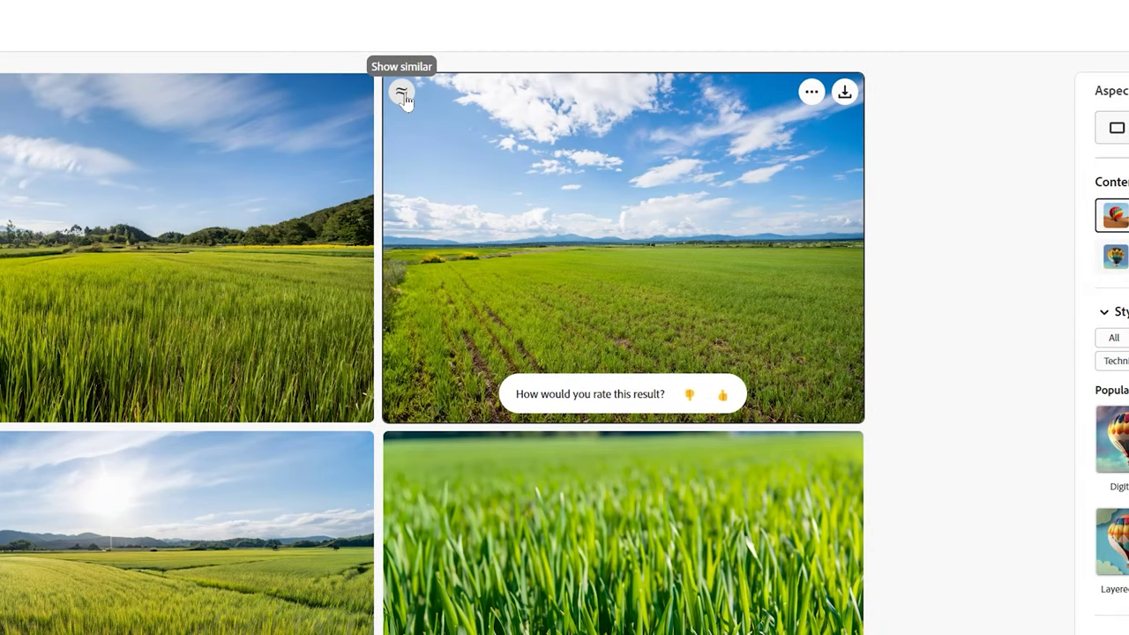
# Step: Show images similar to the top-right field result and enter 'photo of parrots on a jungle background'
pyautogui.click(401, 94)
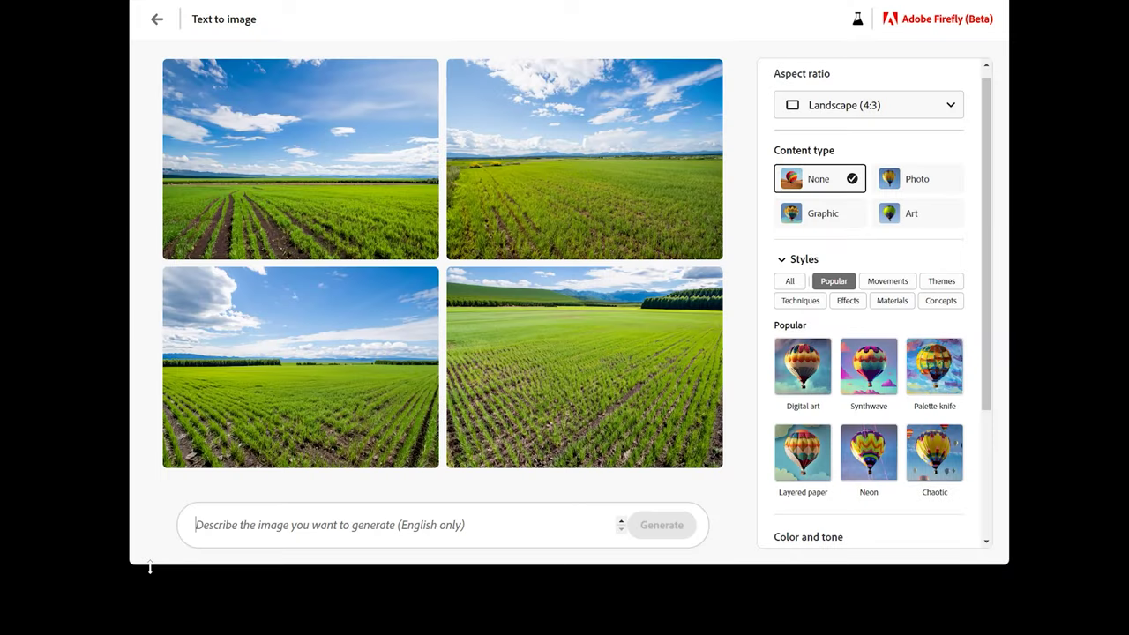
pyautogui.write('photo o')
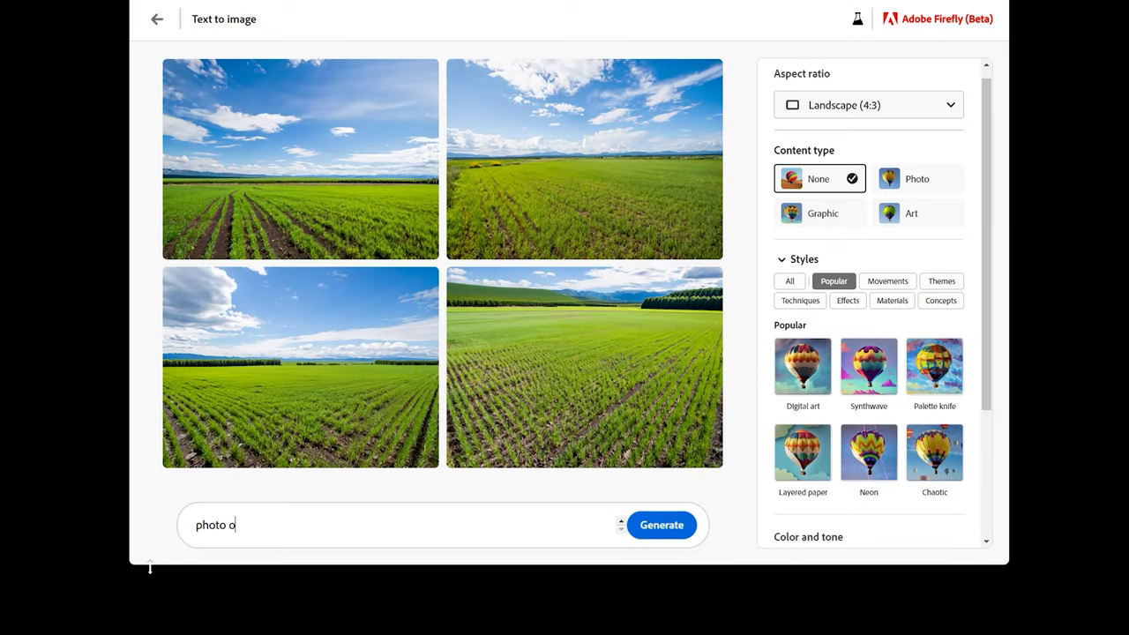
pyautogui.write('f parrots on a jungle bac')
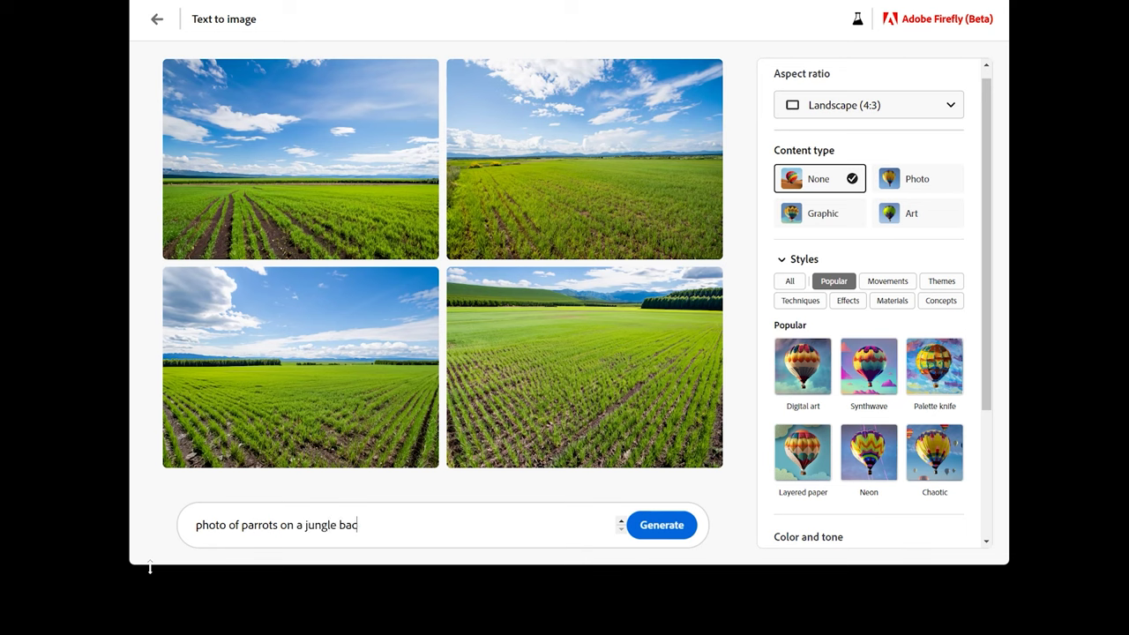
pyautogui.write('kground')
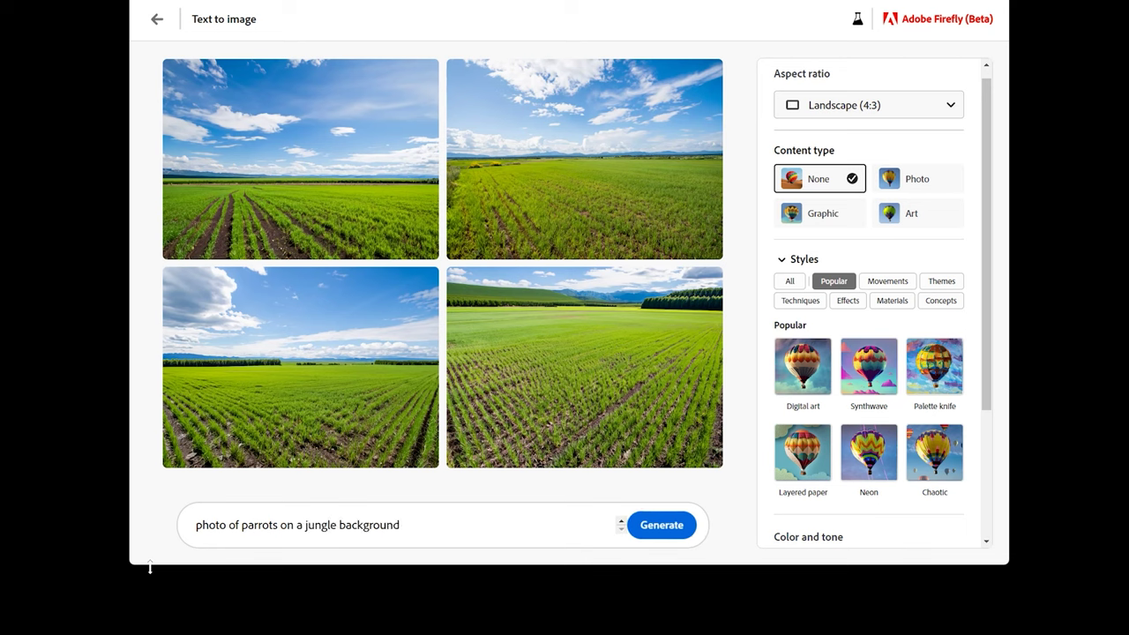
# Step: Generate jungle parrot photos and use the two-macaw result as a full-strength reference image
pyautogui.click(669, 529)
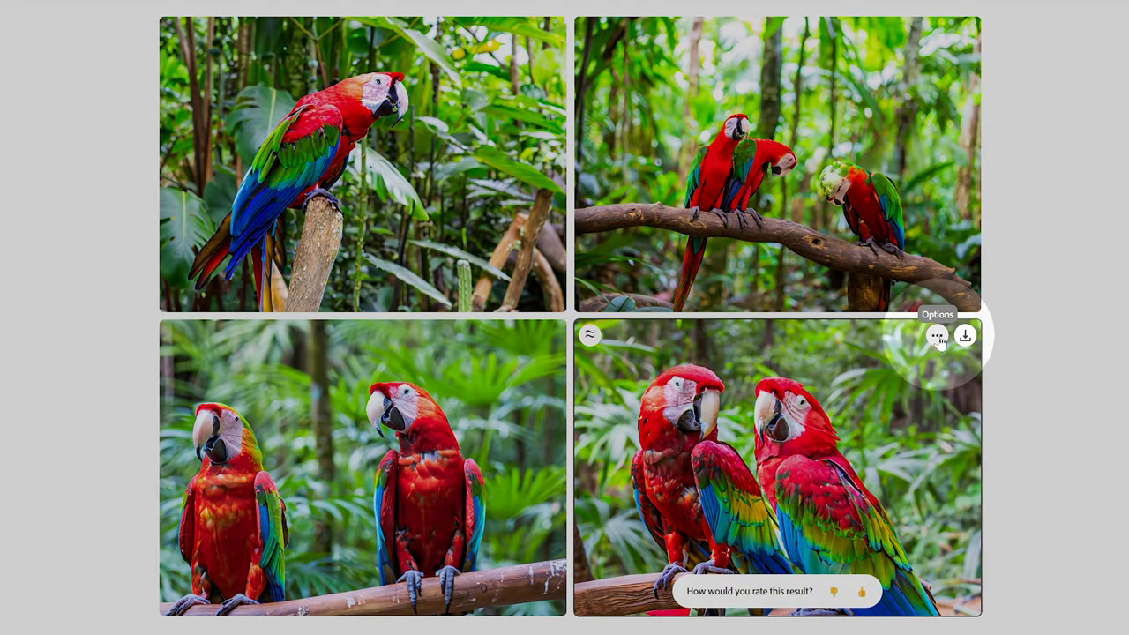
pyautogui.click(937, 338)
pyautogui.click(975, 394)
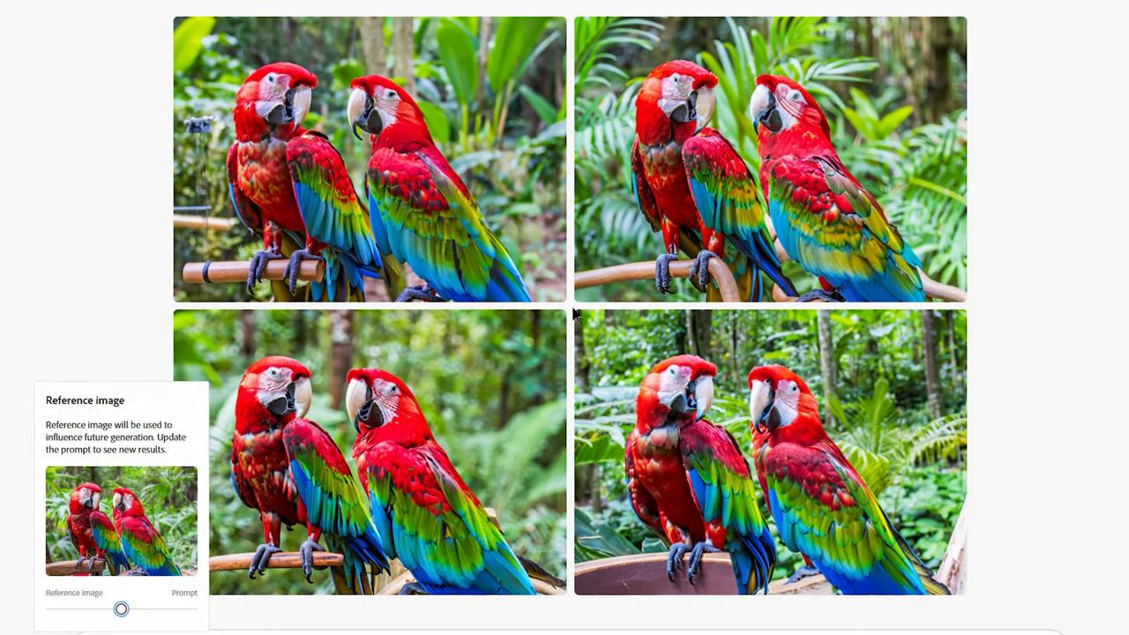
pyautogui.click(573, 315)
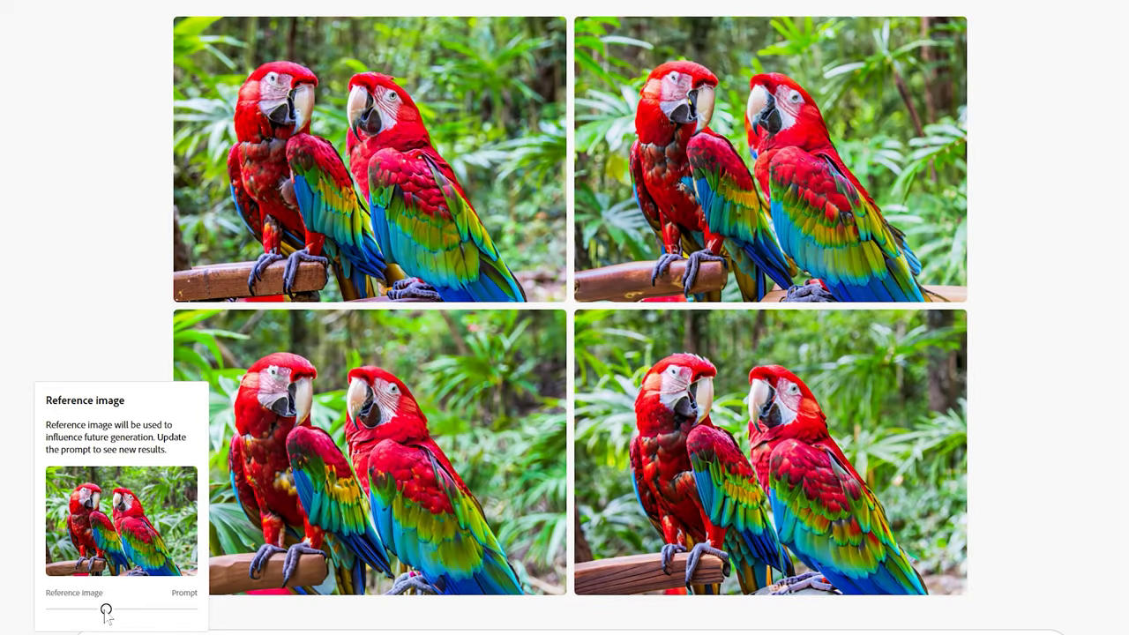
pyautogui.moveTo(106, 612); pyautogui.dragTo(162, 611)
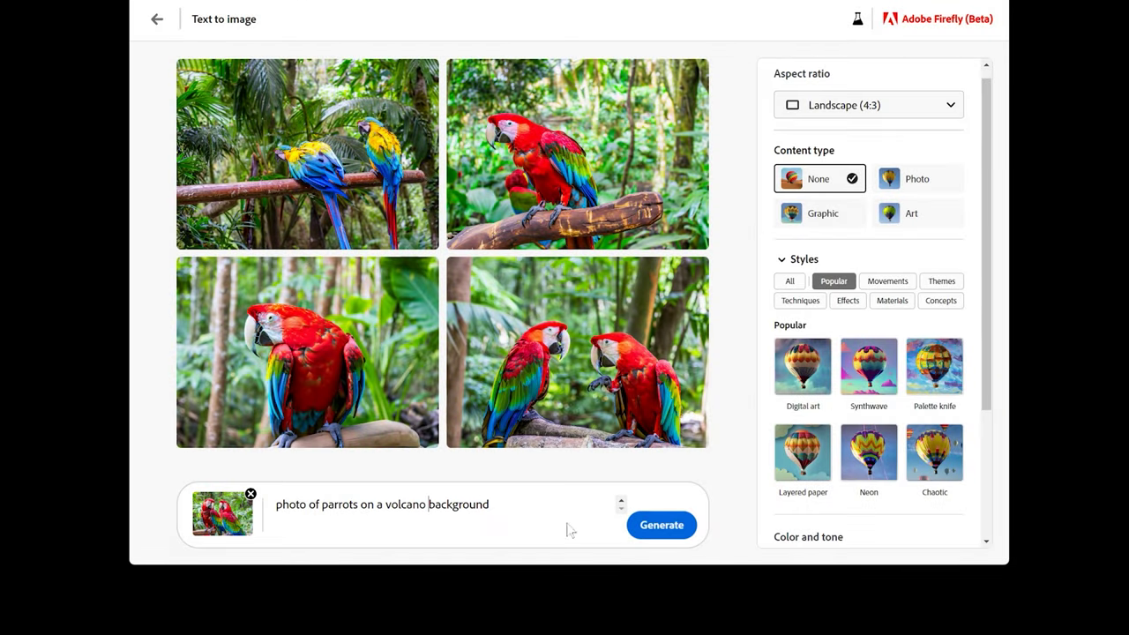
# Step: Generate the volcano parrots, try black and white and a stronger reference, then remove the reference image
pyautogui.click(662, 530)
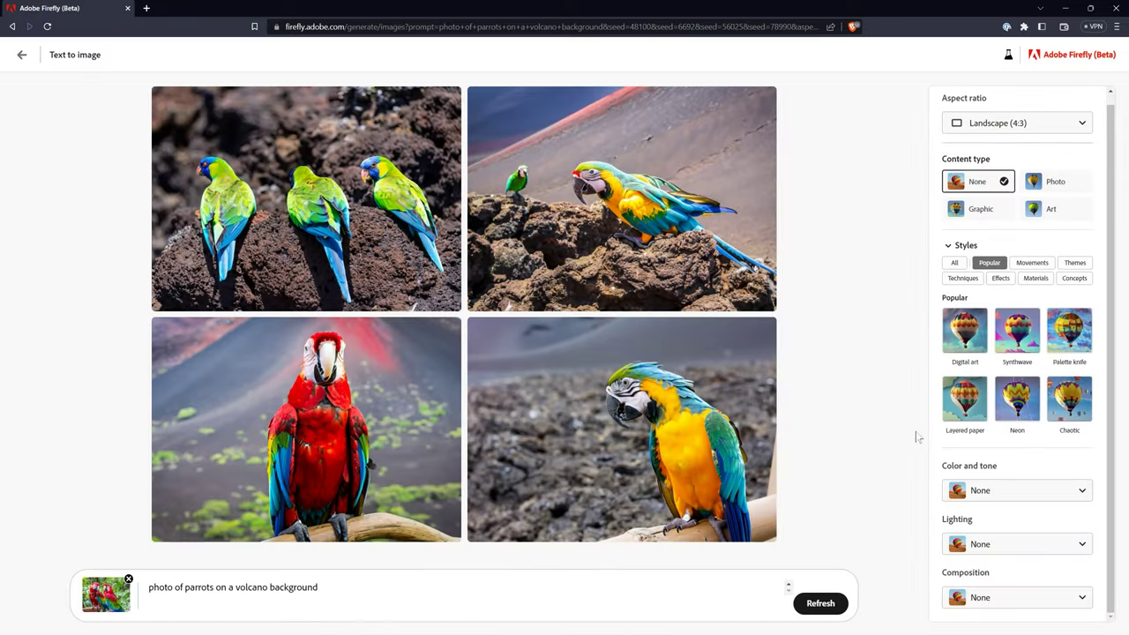
pyautogui.click(1017, 490)
pyautogui.click(998, 340)
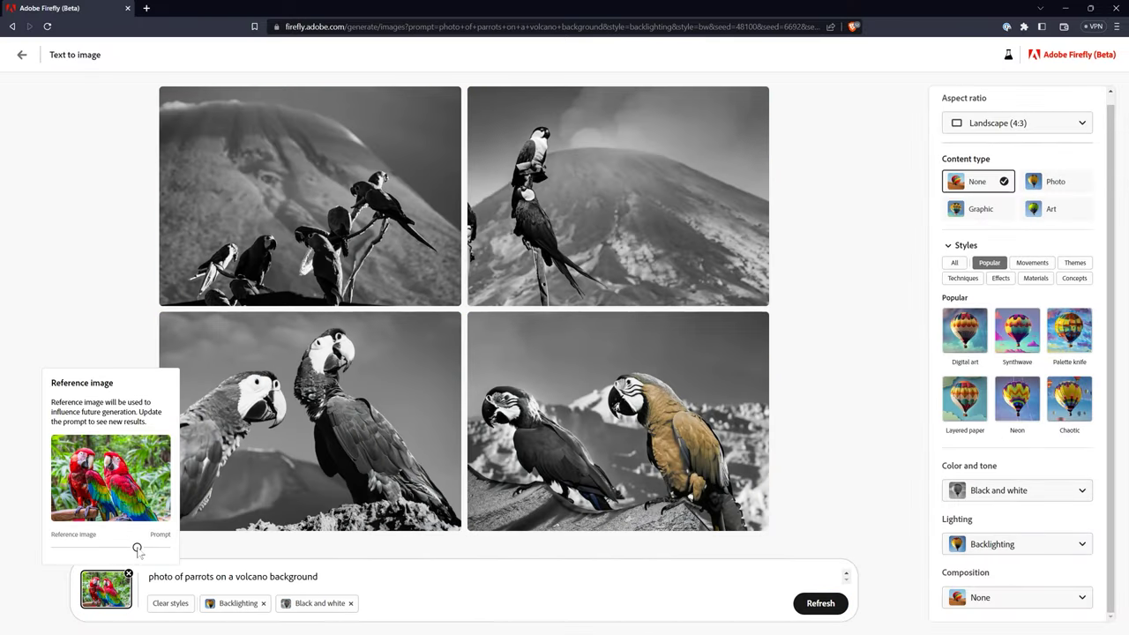
pyautogui.moveTo(137, 549); pyautogui.dragTo(110, 550)
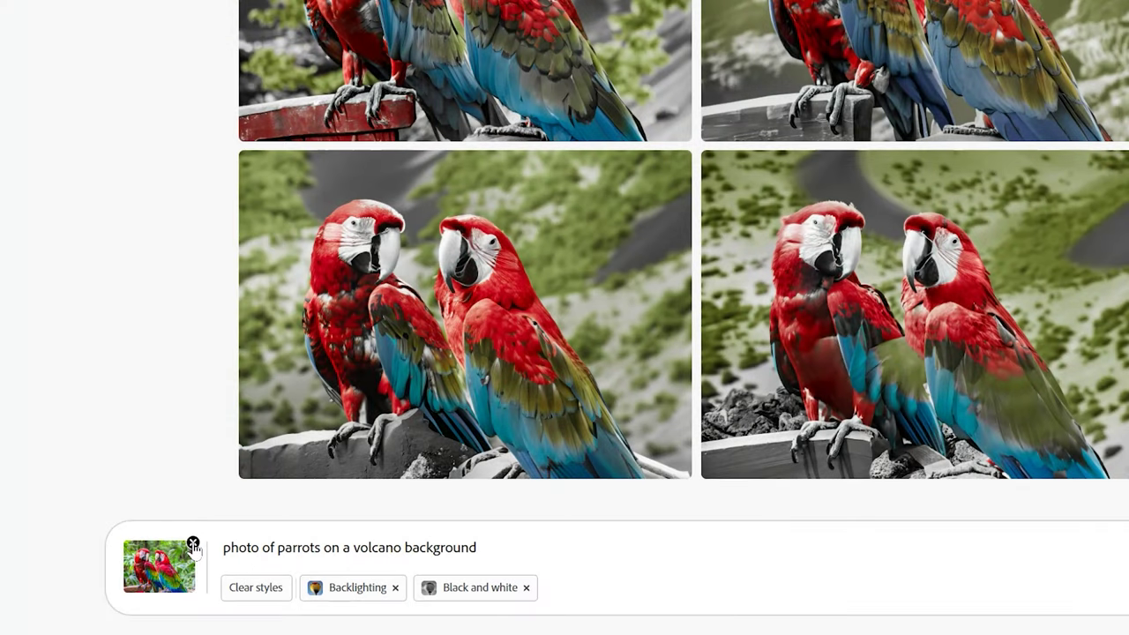
pyautogui.click(193, 544)
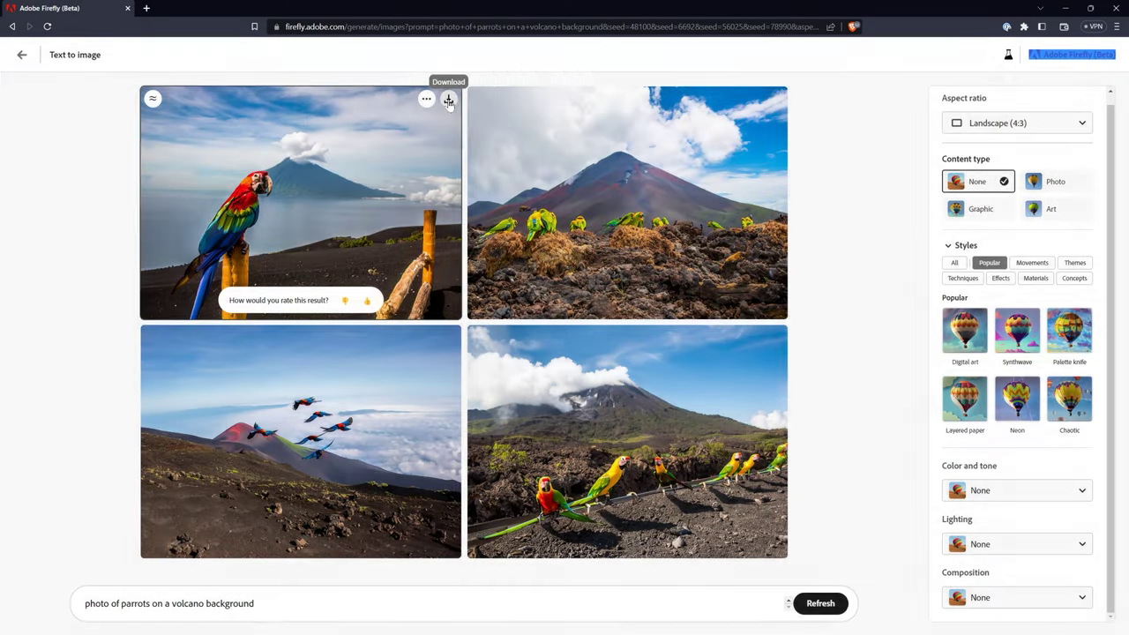
# Step: Download the single-parrot volcano image and paste a two-parrot image into Photoshop from the clipboard
pyautogui.click(448, 100)
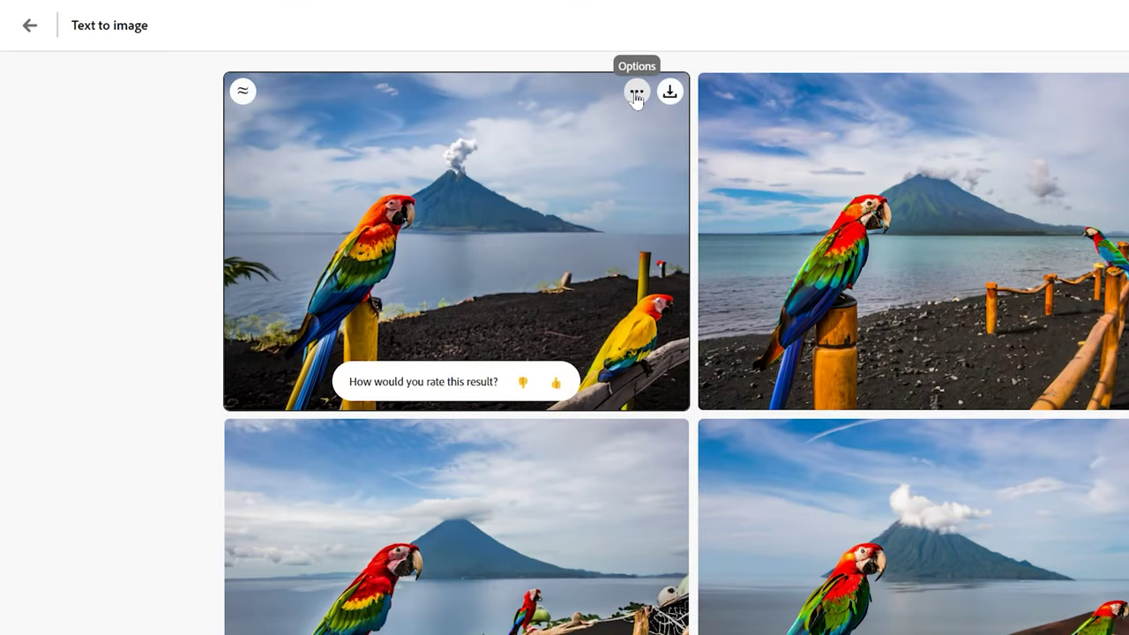
pyautogui.click(637, 91)
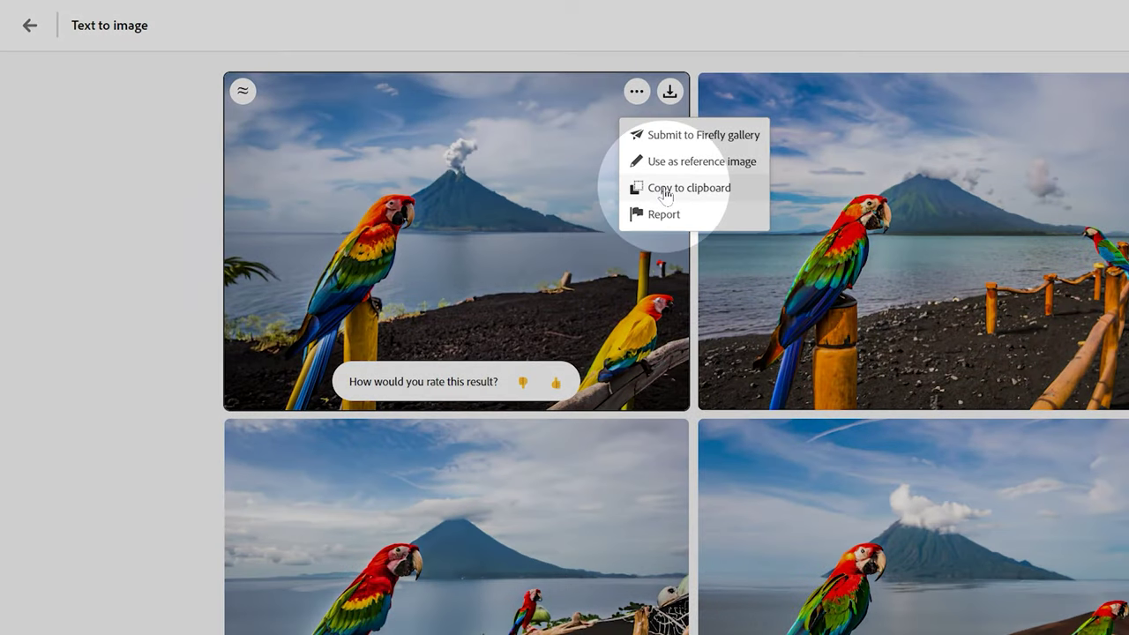
pyautogui.click(665, 188)
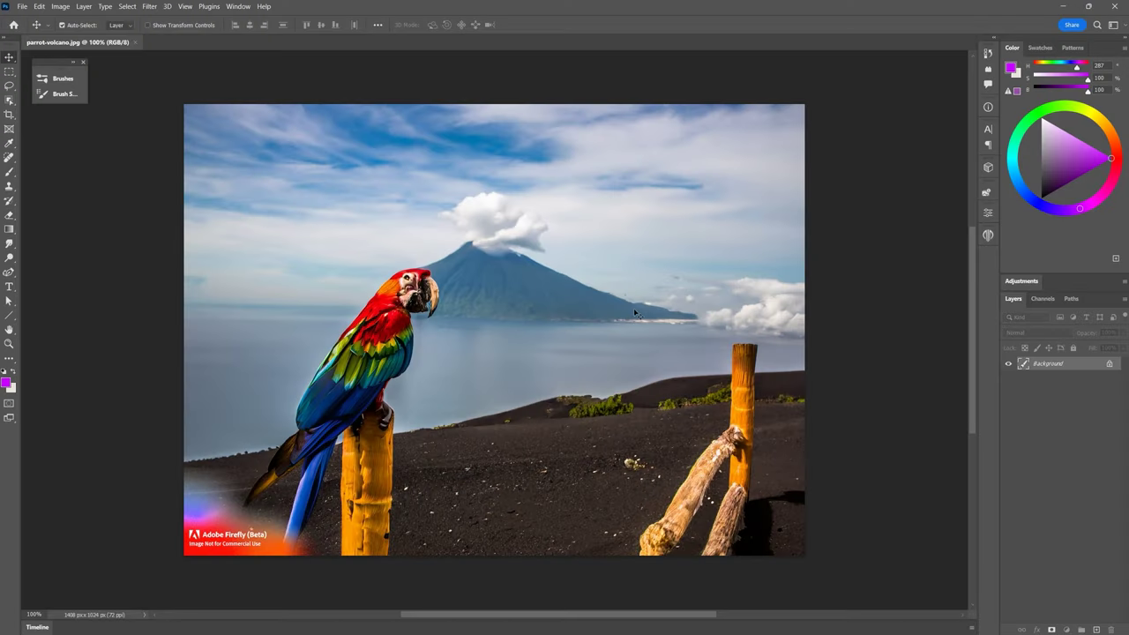
pyautogui.hotkey('ctrl', 'v')
# Step: Toggle the pasted two-parrot layer's visibility and choose a file format for saving
pyautogui.click(1008, 363)
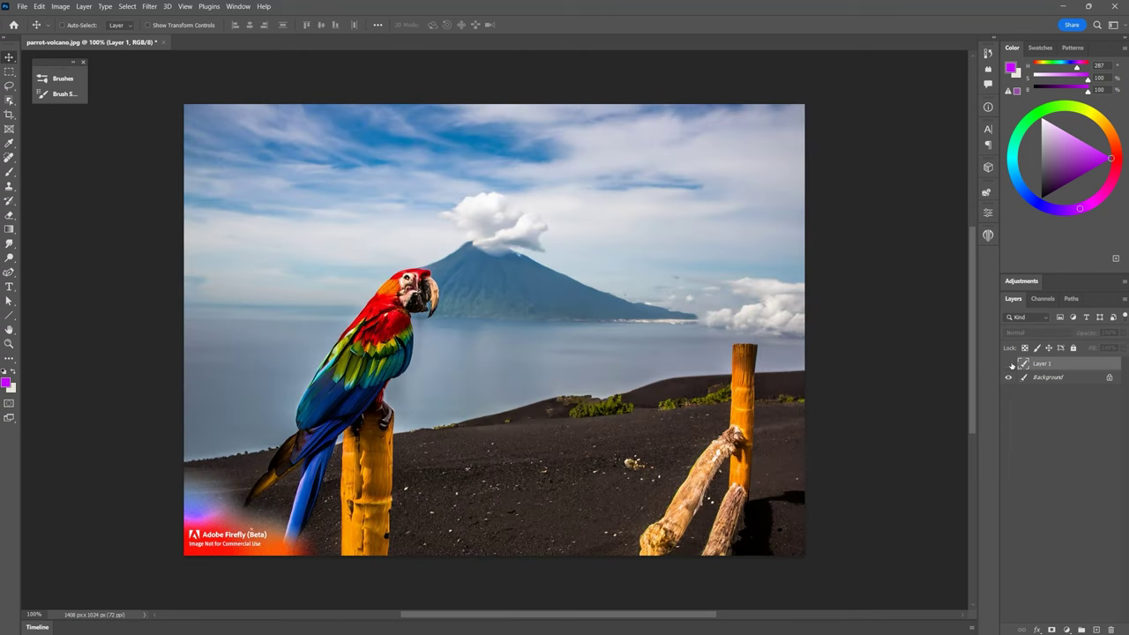
pyautogui.click(1010, 364)
pyautogui.click(1009, 364)
pyautogui.click(1009, 365)
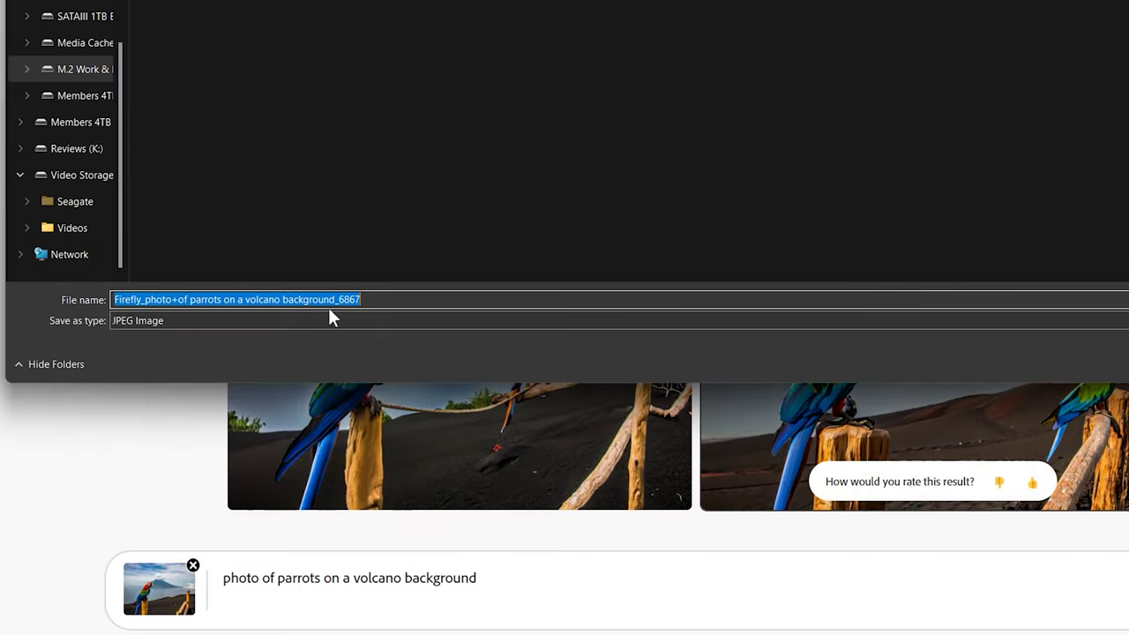
pyautogui.click(145, 321)
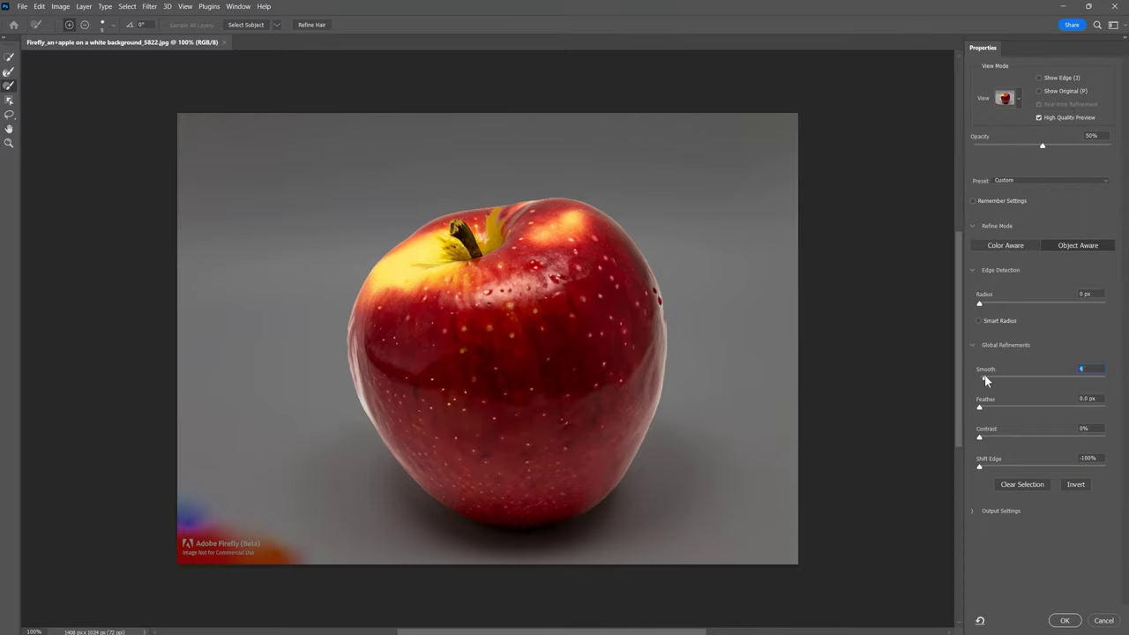
# Step: Apply the apple cut-out as a layer mask and fill a new layer beneath with white
pyautogui.click(1063, 620)
pyautogui.keyDown('ctrl'); pyautogui.click(1096, 630); pyautogui.keyUp('ctrl')
pyautogui.press('x')
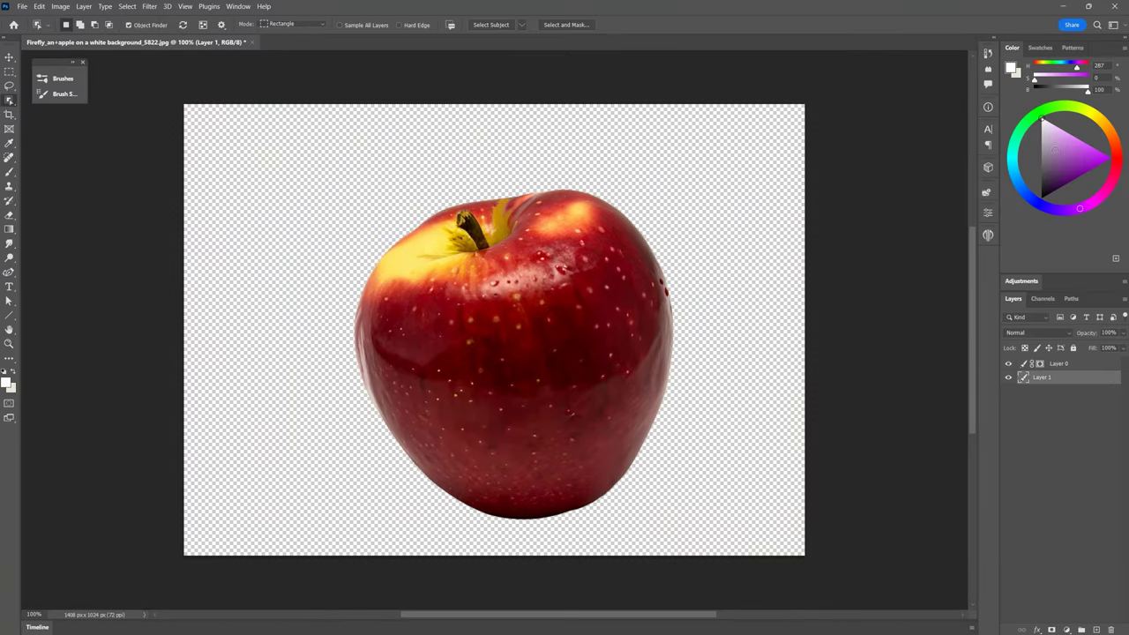
pyautogui.hotkey('alt', 'BackSpace')
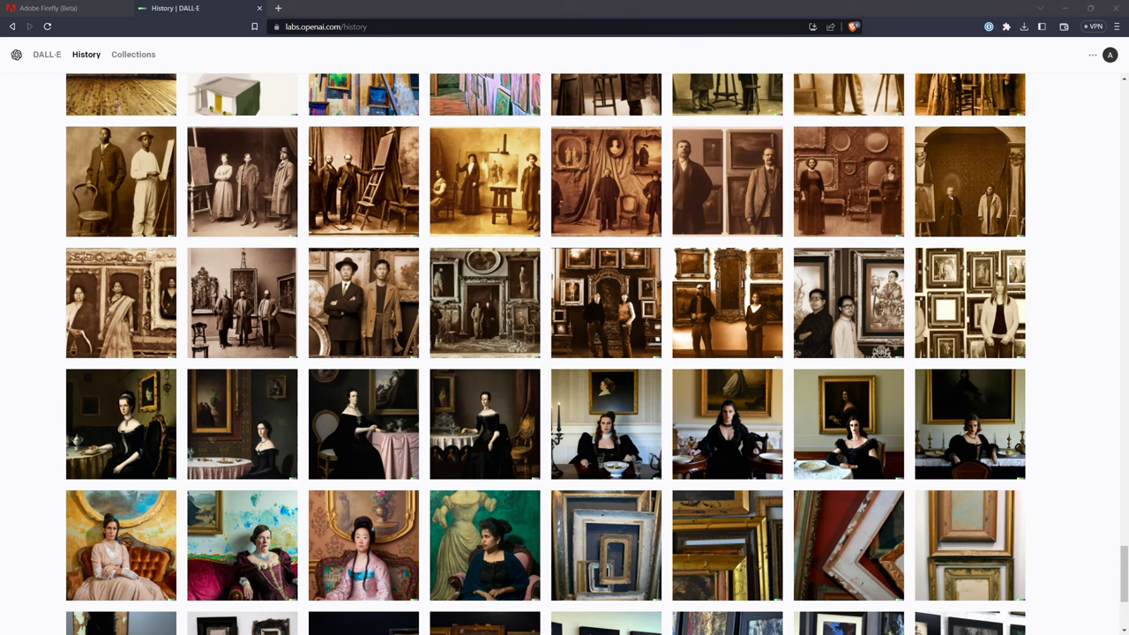
# Step: Scroll down the DALL-E history to the earlier apple-on-white-background images
pyautogui.scroll(-3, 545, 353)
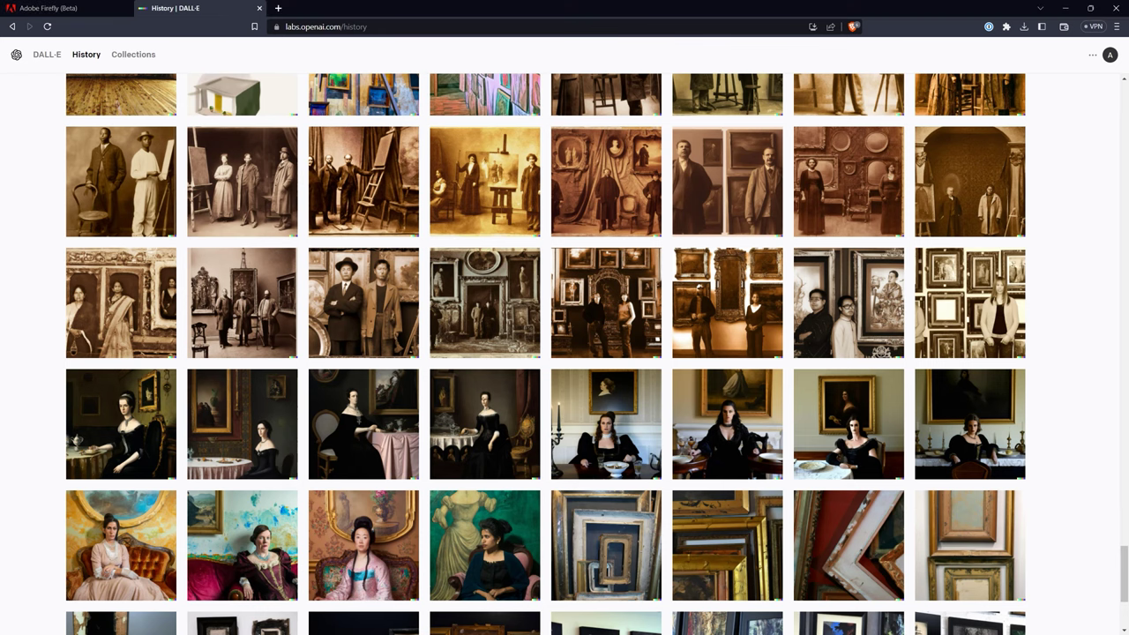
pyautogui.scroll(-2, 545, 353)
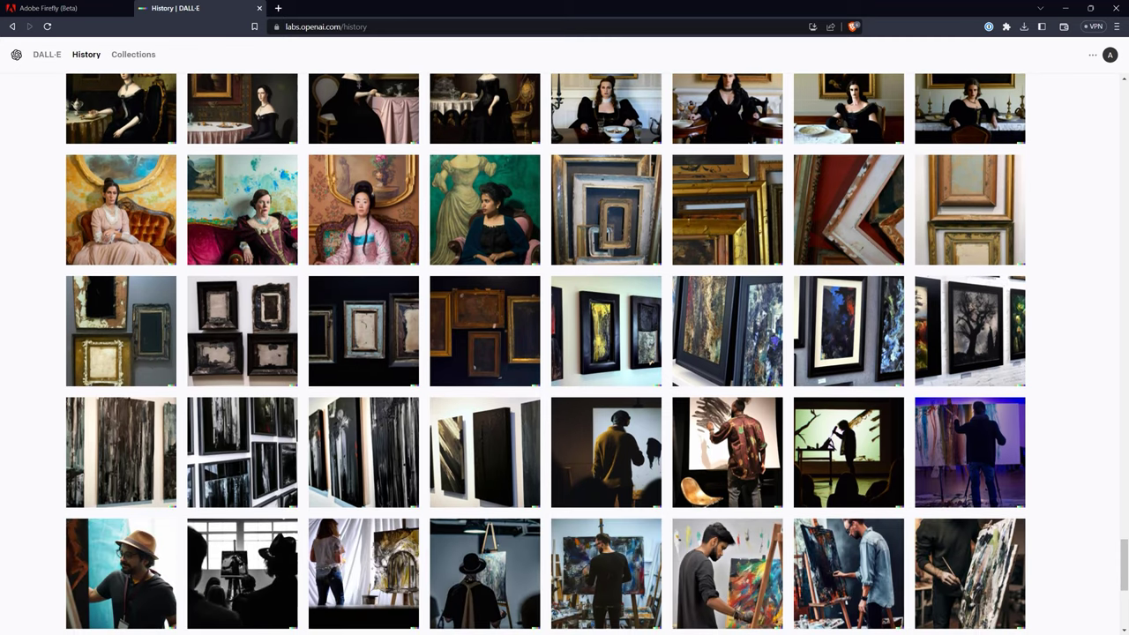
pyautogui.scroll(-3, 545, 353)
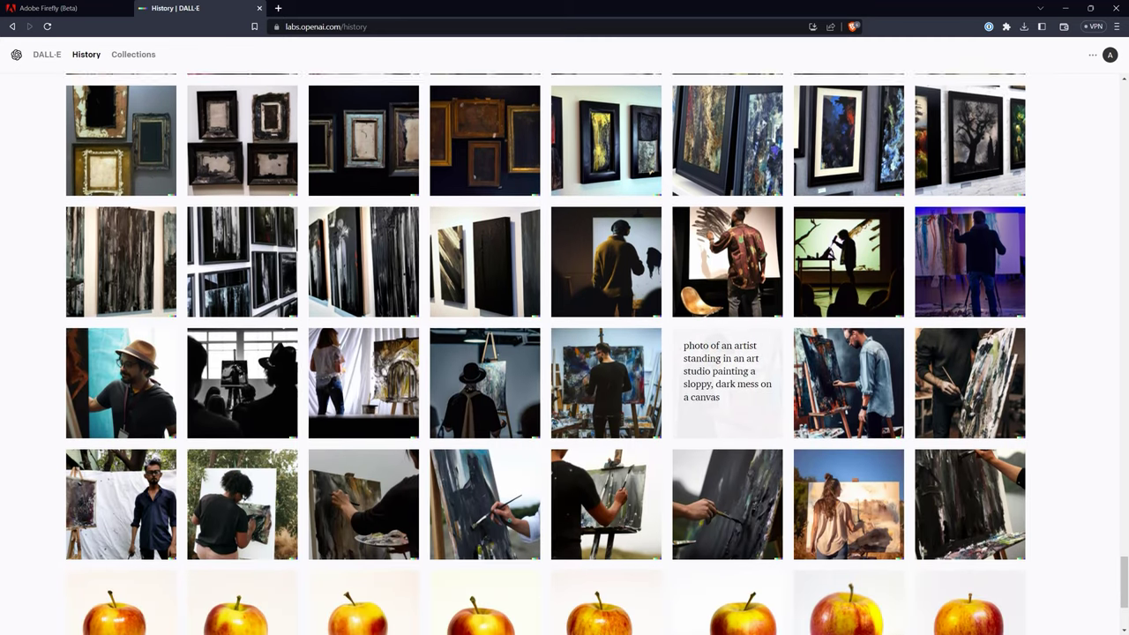
pyautogui.scroll(-3, 545, 353)
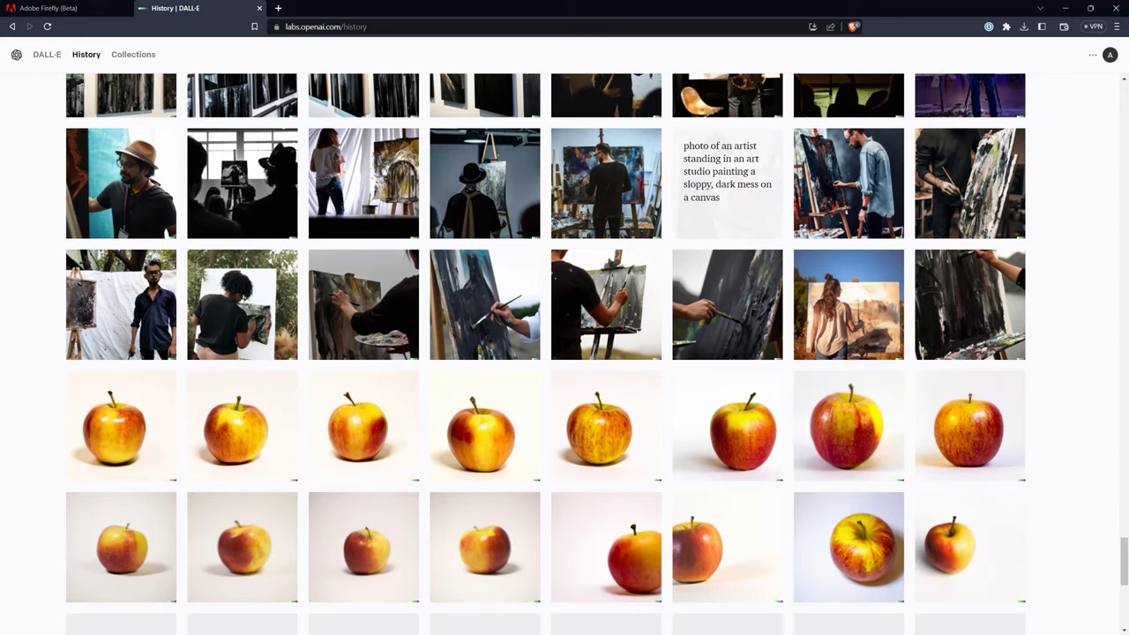
pyautogui.scroll(-3, 545, 353)
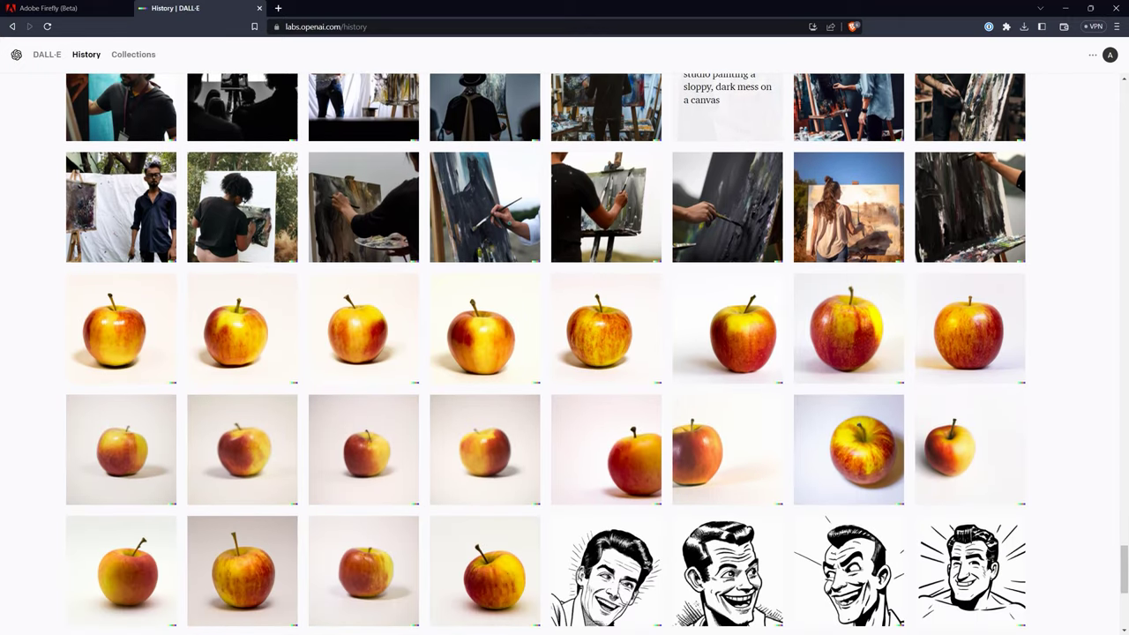
pyautogui.scroll(-1, 545, 353)
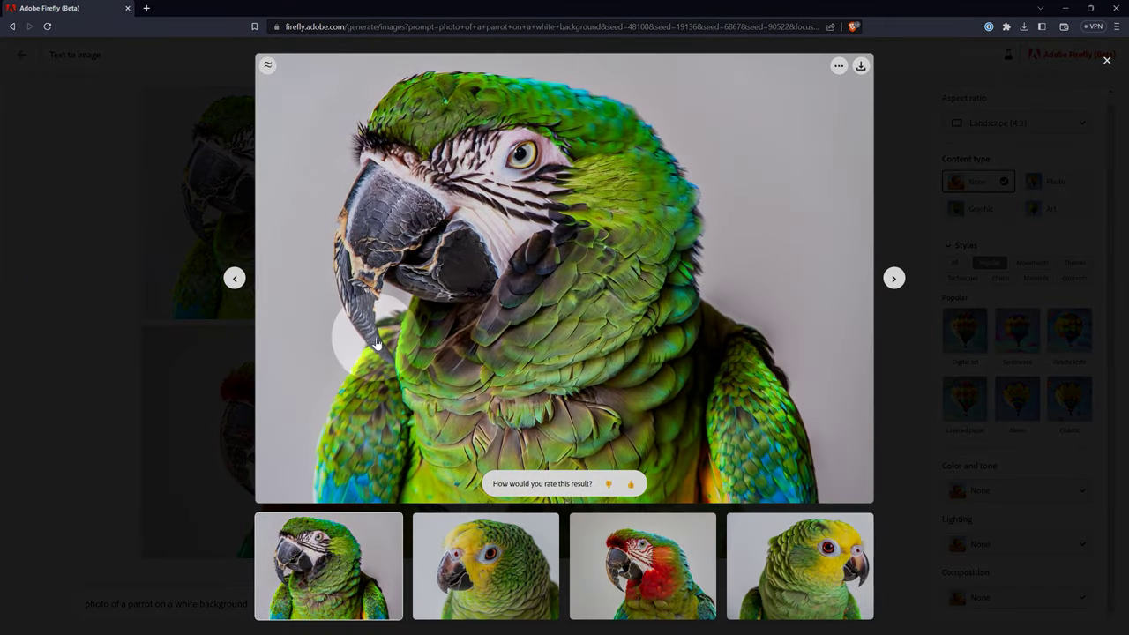
# Step: Step through the parrot results at full size, then enlarge the green apple result
pyautogui.click(895, 279)
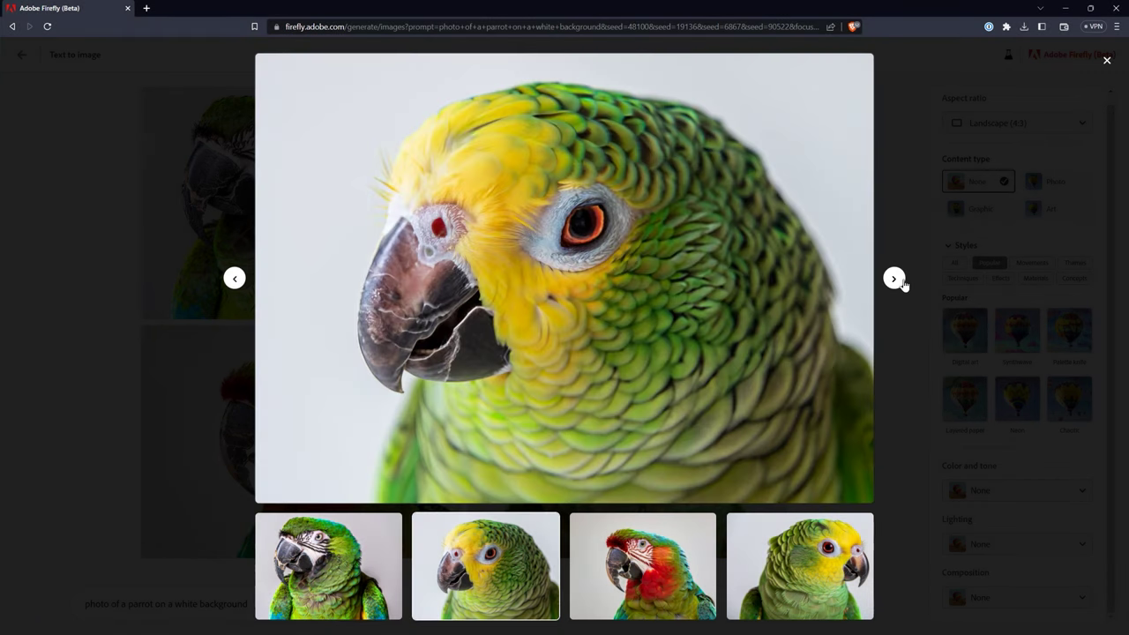
pyautogui.click(894, 279)
pyautogui.click(894, 279)
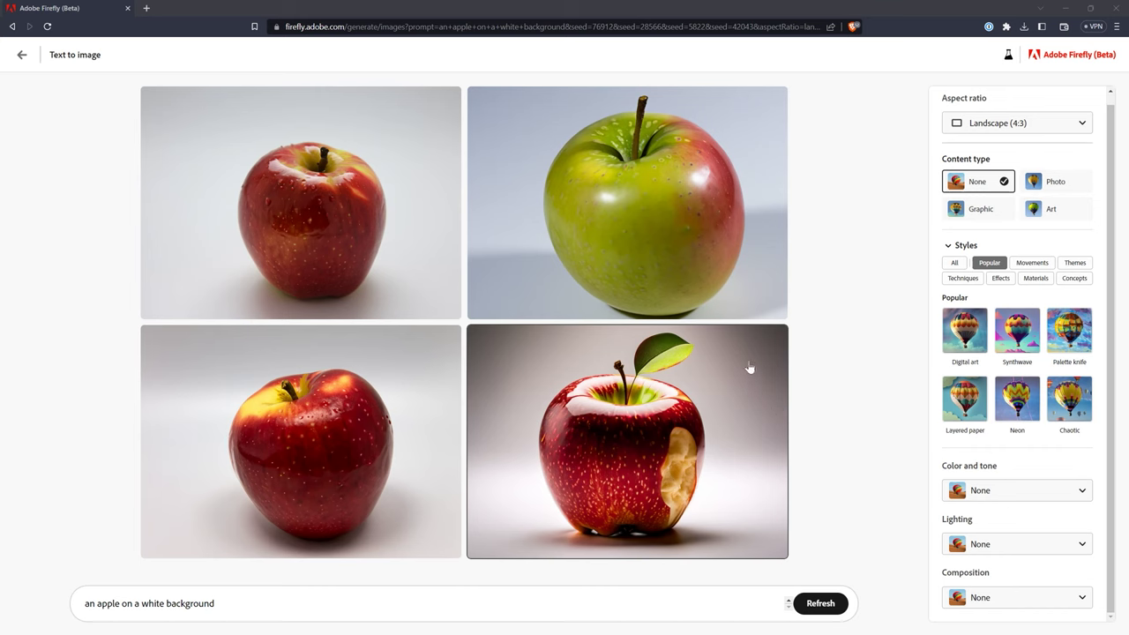
pyautogui.click(630, 273)
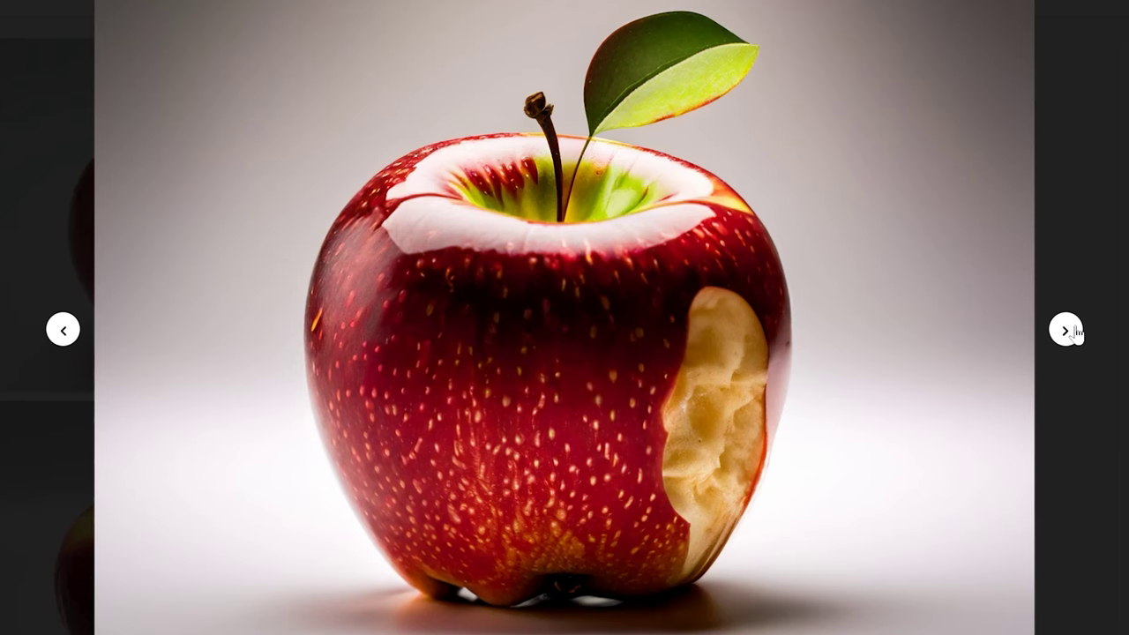
pyautogui.click(1066, 330)
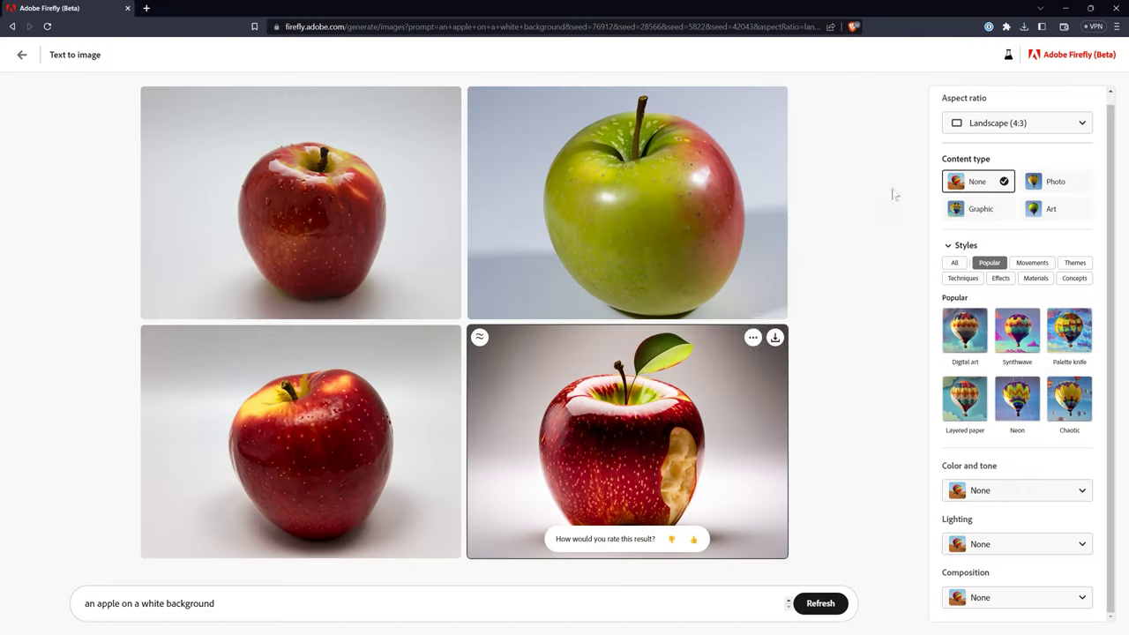
# Step: Use the bitten apple as reference, switch to Art, and try Digital art, Synthwave and Palette knife
pyautogui.click(752, 337)
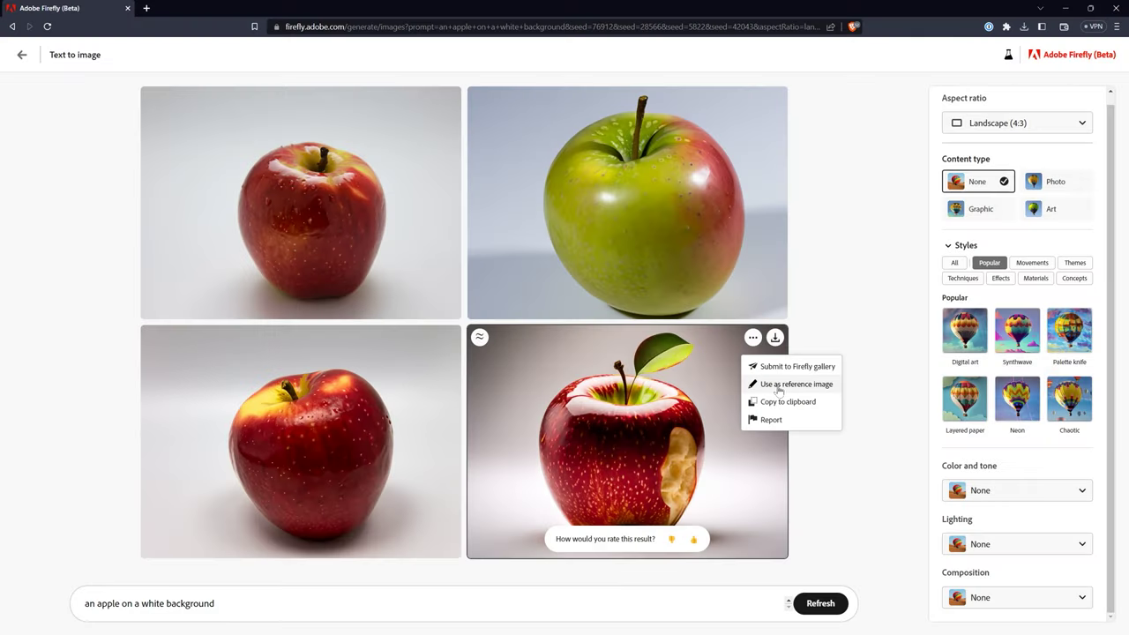
pyautogui.click(778, 385)
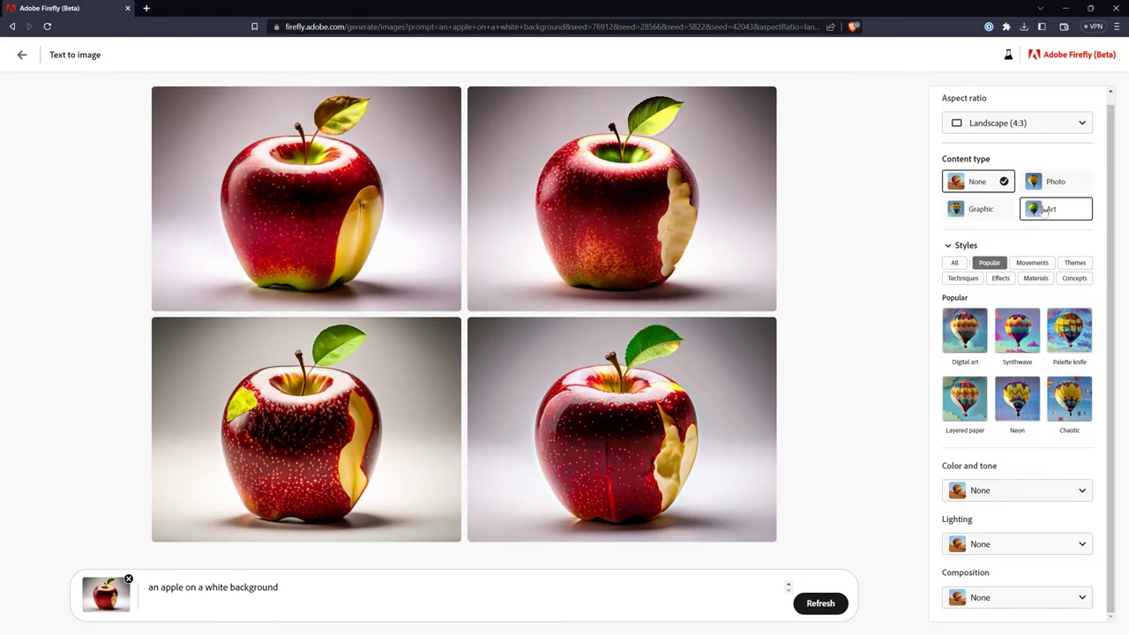
pyautogui.click(1043, 210)
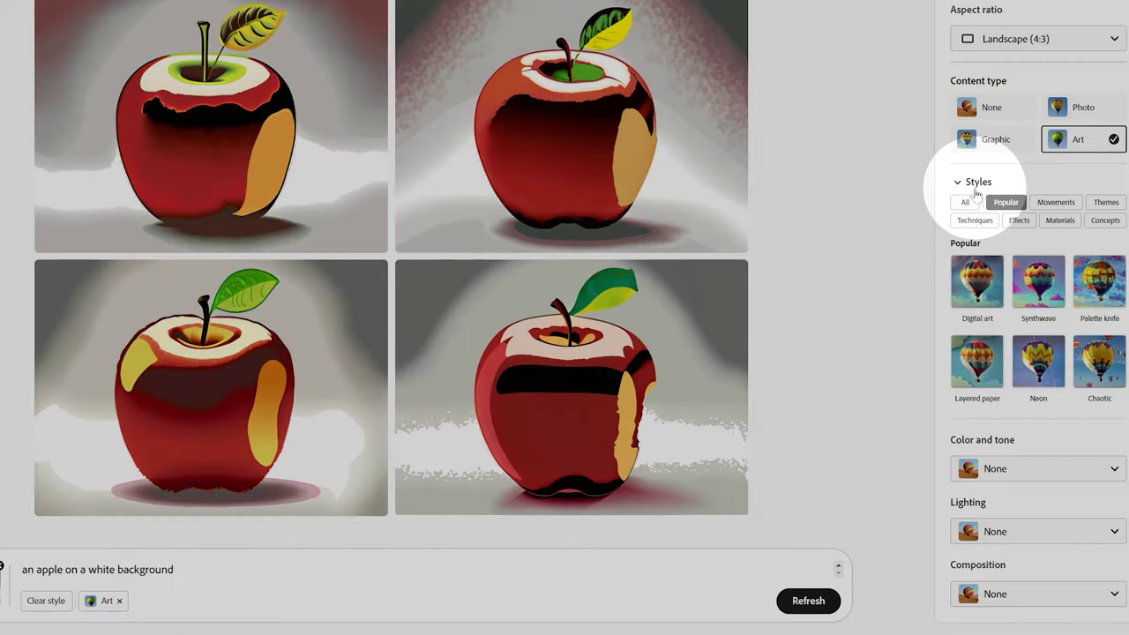
pyautogui.click(989, 300)
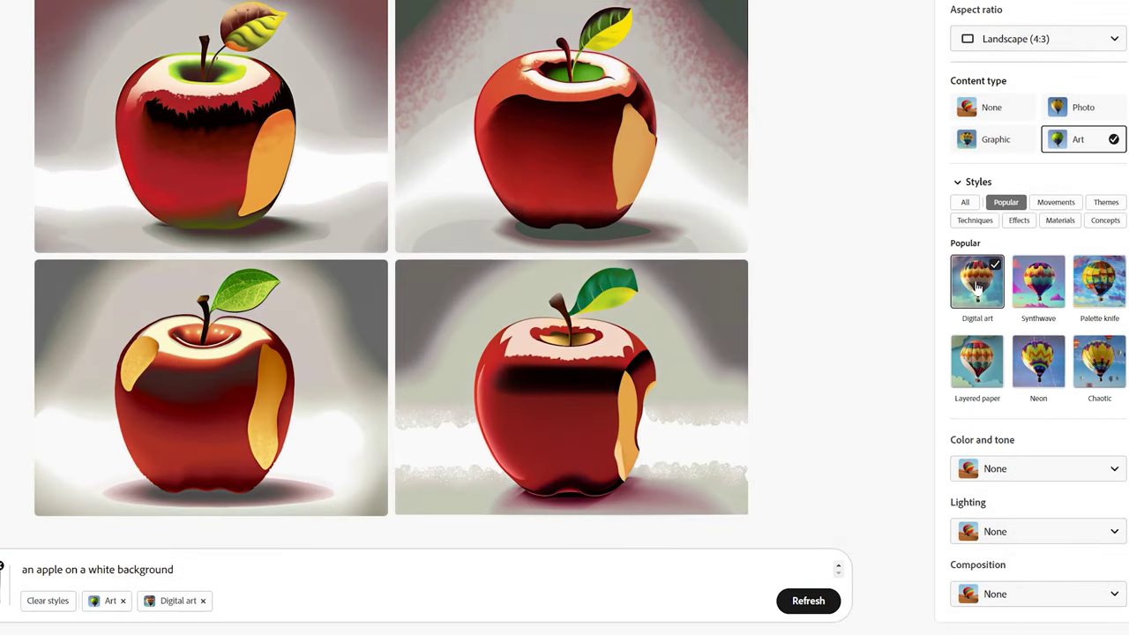
pyautogui.click(1043, 282)
pyautogui.click(979, 282)
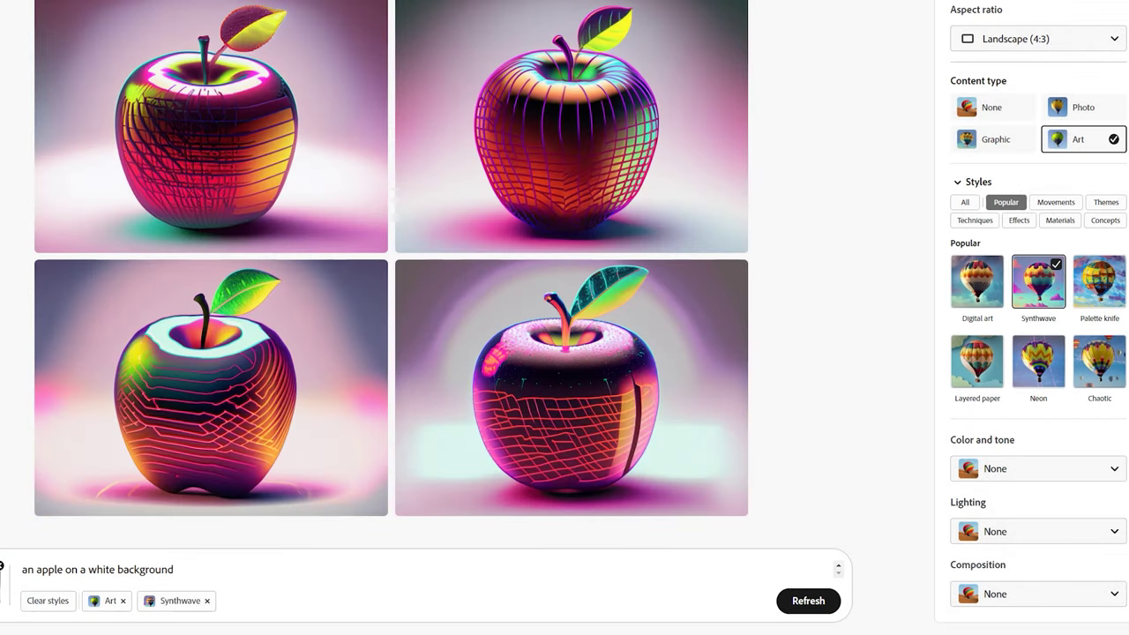
pyautogui.click(1103, 287)
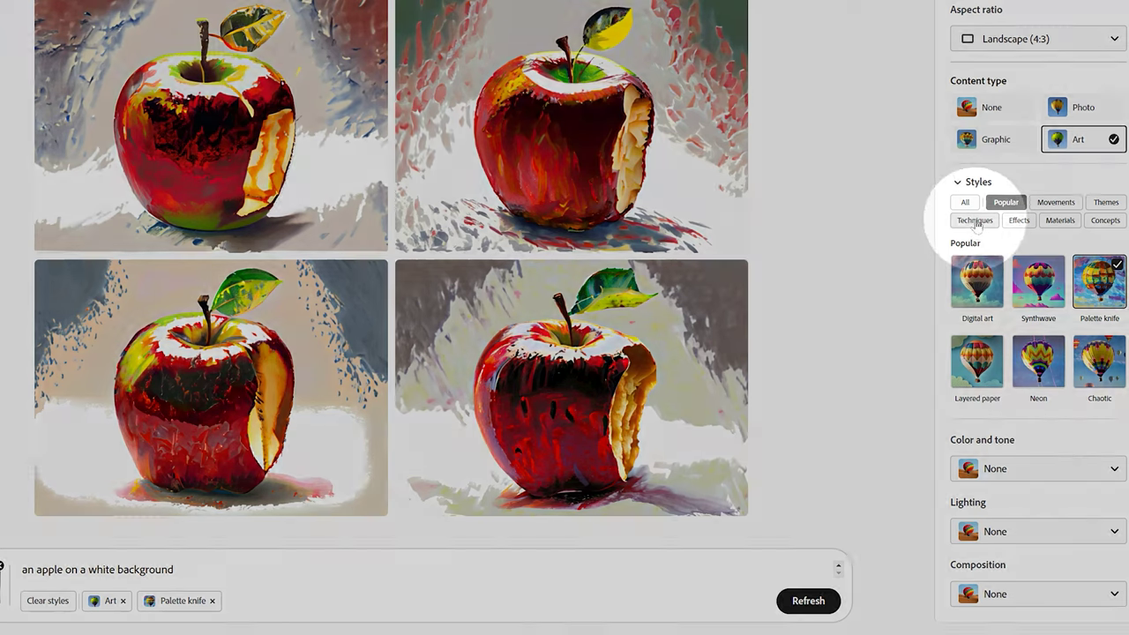
# Step: Swap the Acrylic painting technique for Watercolor and regenerate the apple images
pyautogui.click(975, 221)
pyautogui.click(1098, 446)
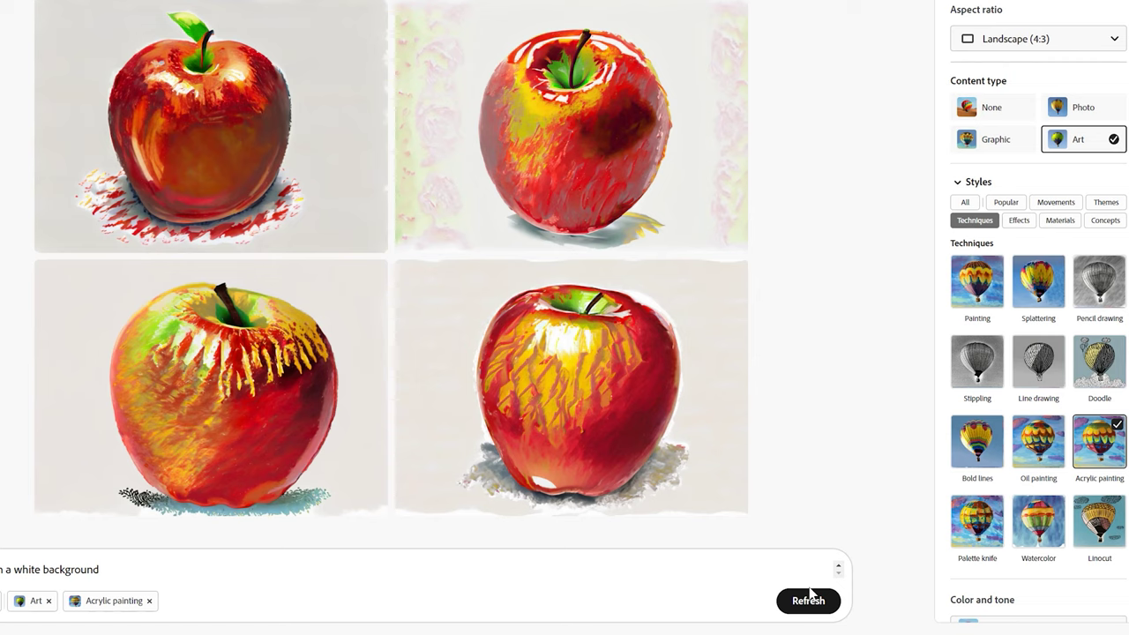
pyautogui.click(1033, 514)
pyautogui.click(1101, 448)
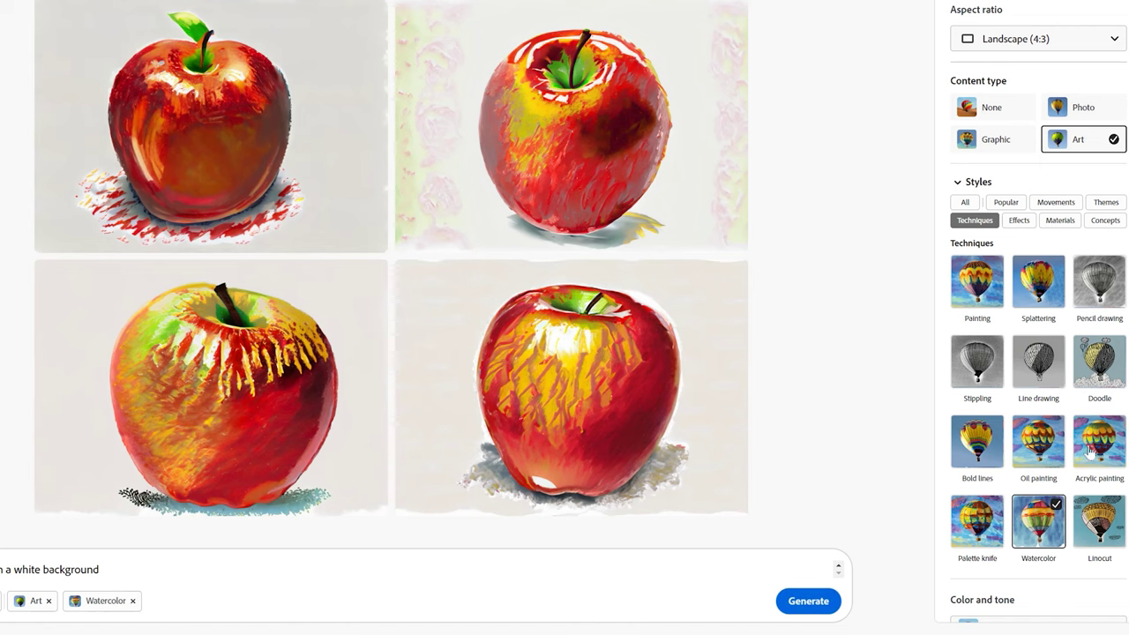
pyautogui.click(808, 603)
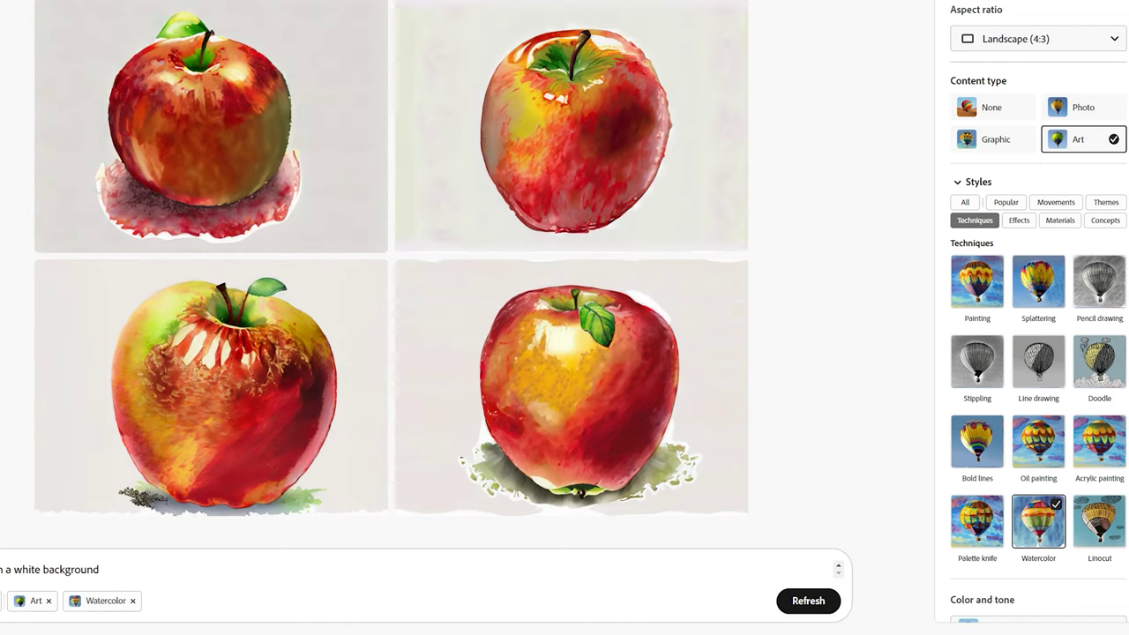
pyautogui.click(808, 601)
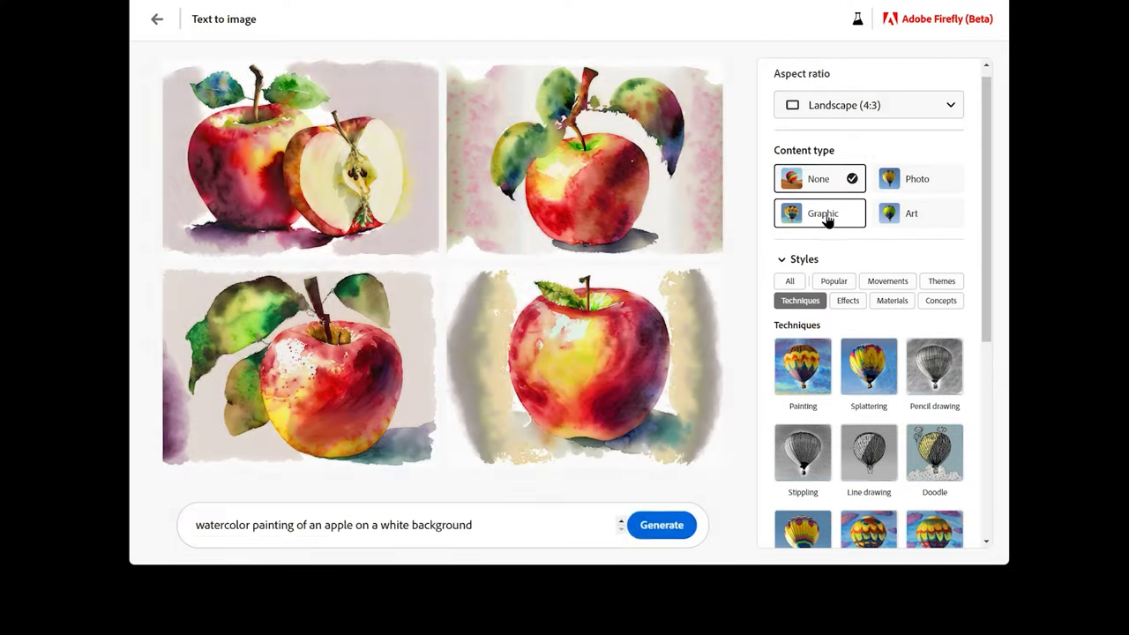
# Step: Generate 'moose drinking from a river' images and compare the Graphic and Art versions
pyautogui.click(820, 214)
pyautogui.write('moose drinking from a river')
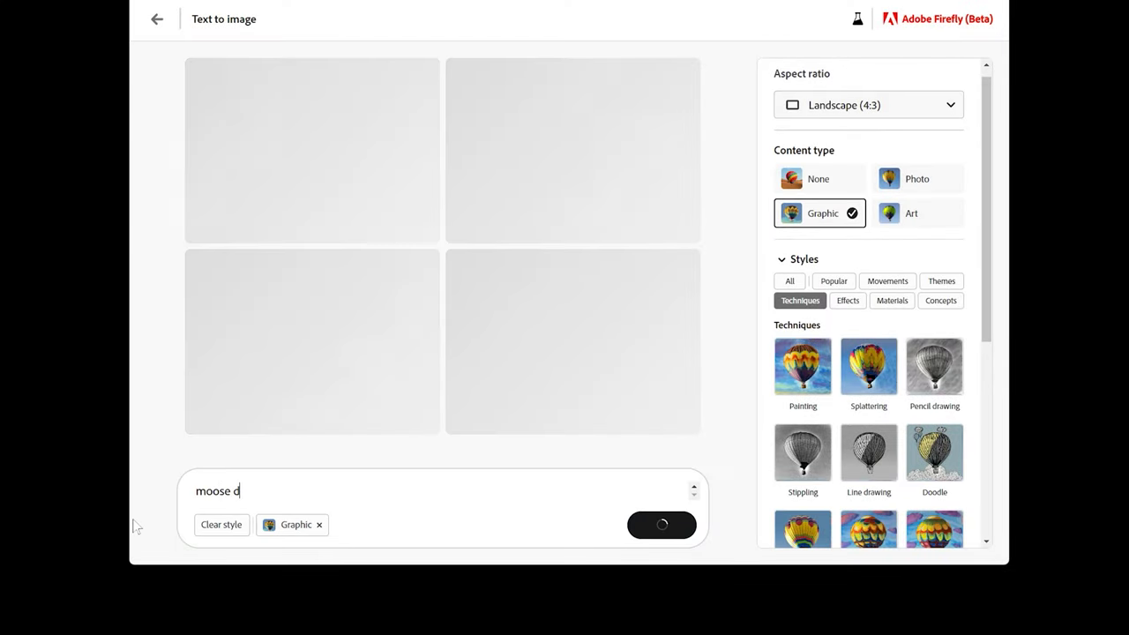
pyautogui.click(662, 525)
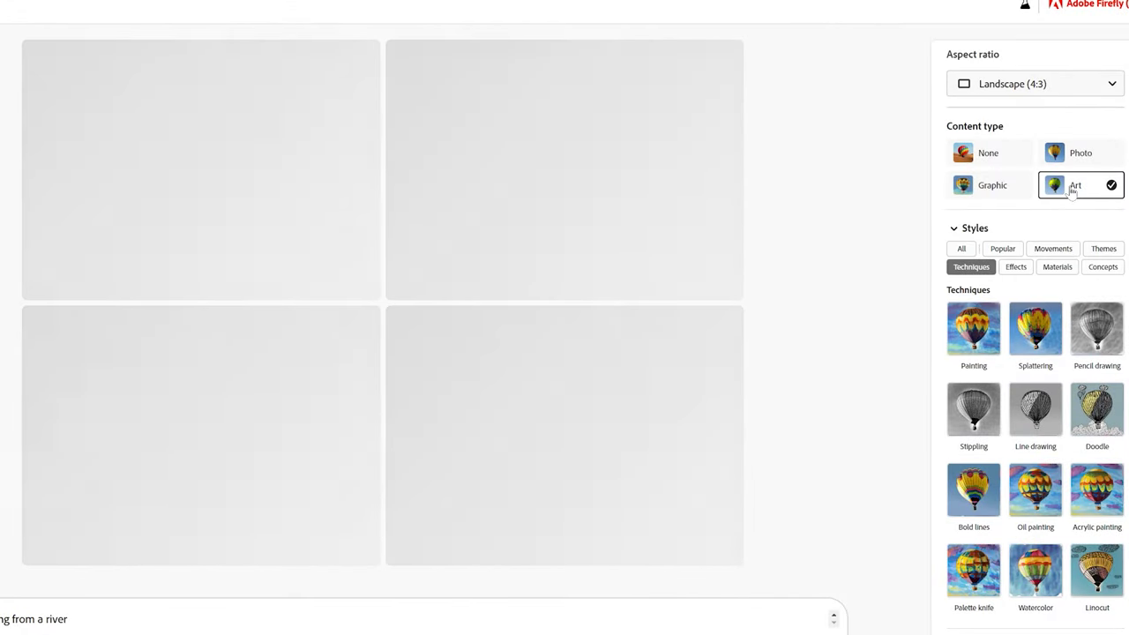
pyautogui.click(995, 187)
pyautogui.click(1058, 189)
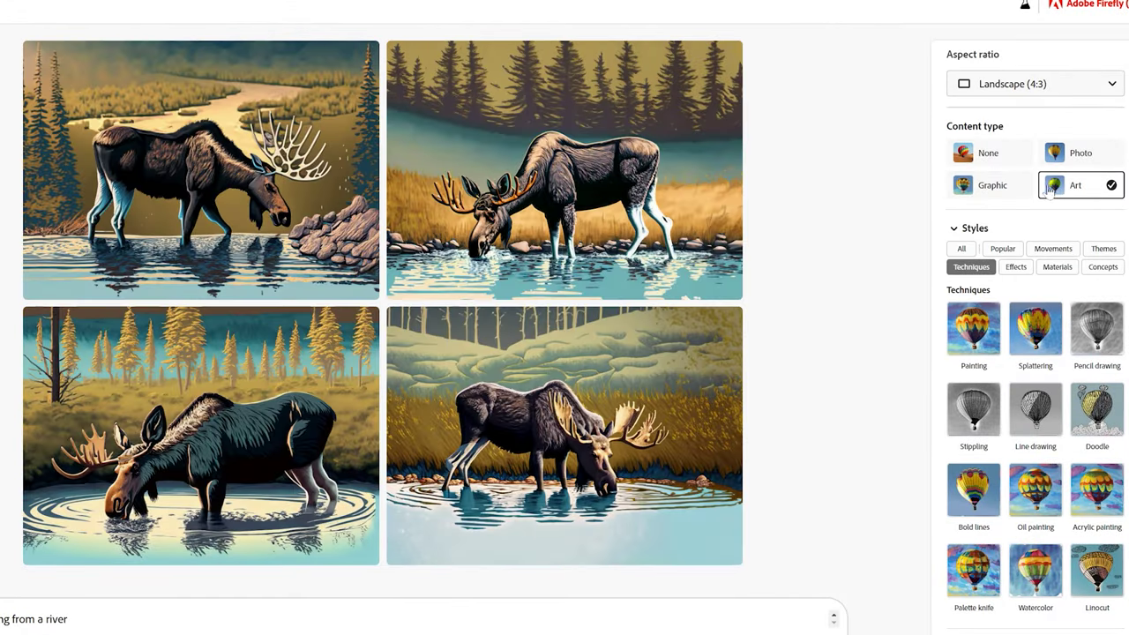
pyautogui.click(998, 189)
pyautogui.click(1061, 192)
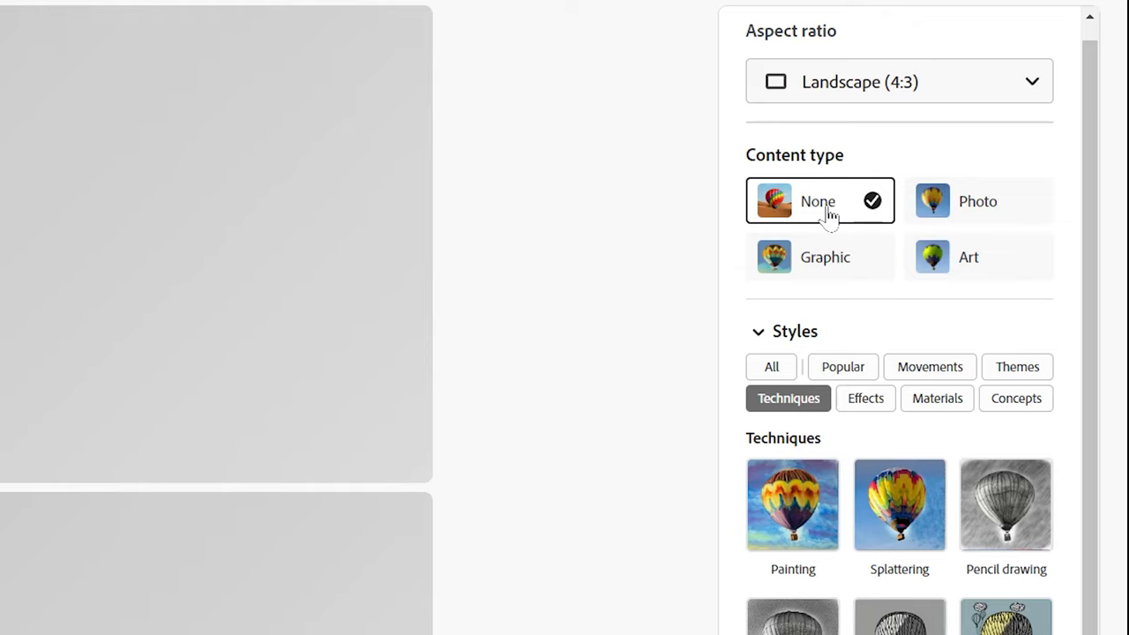
# Step: Toggle the moose images between Photo and Art content types, ending on Photo
pyautogui.click(971, 205)
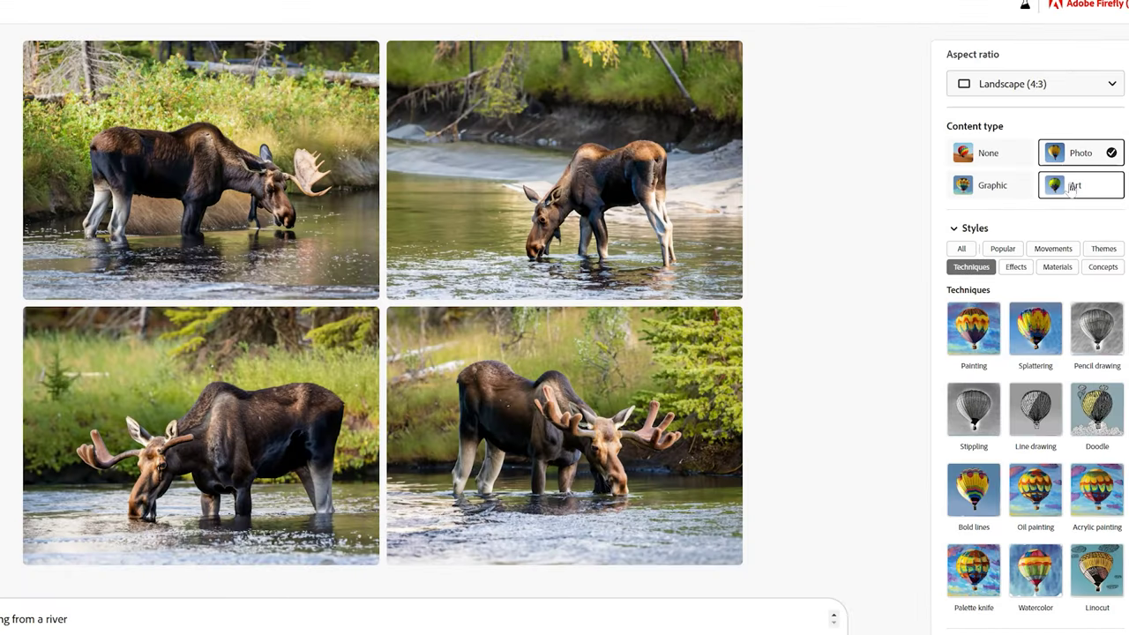
pyautogui.click(1085, 190)
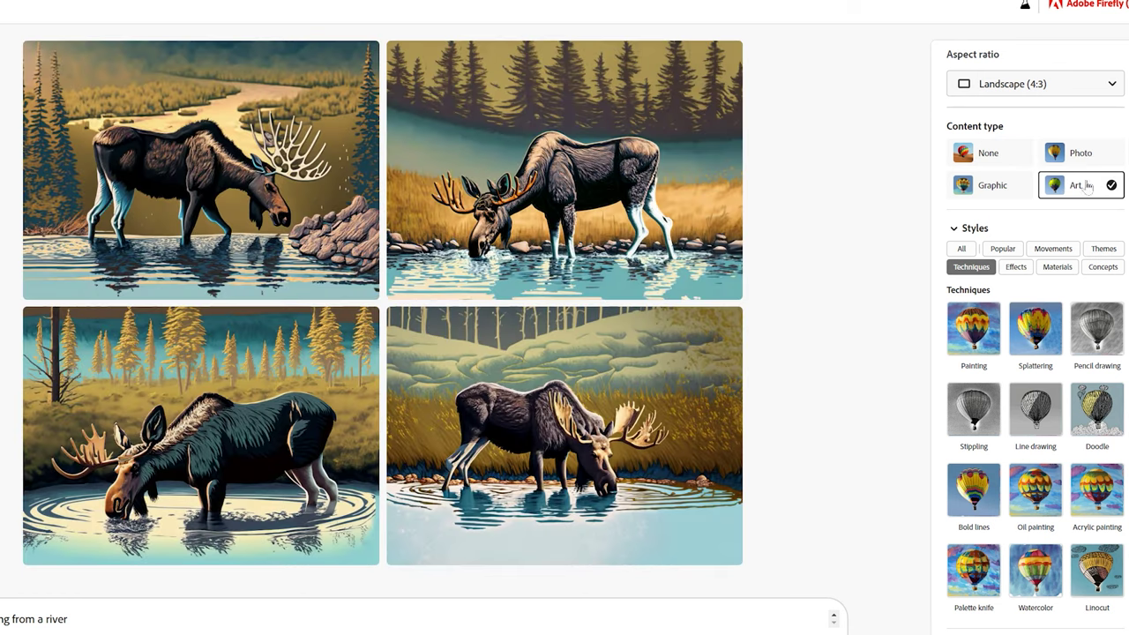
pyautogui.click(1083, 159)
pyautogui.click(1083, 185)
pyautogui.click(1084, 161)
pyautogui.click(1083, 185)
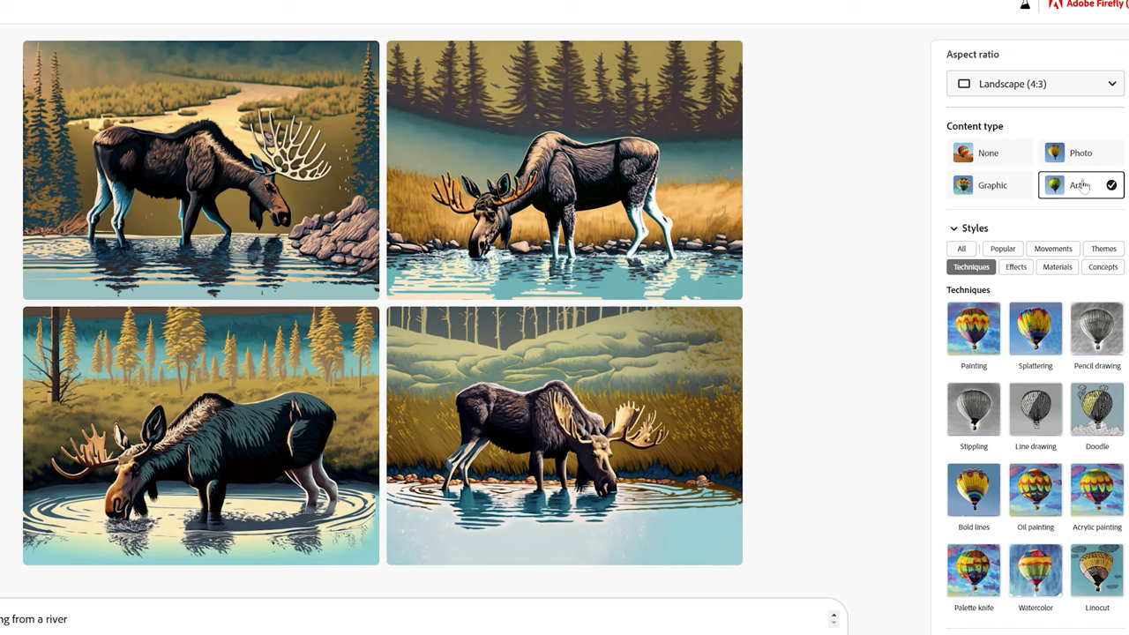
pyautogui.click(1083, 159)
pyautogui.click(1081, 185)
pyautogui.click(1084, 161)
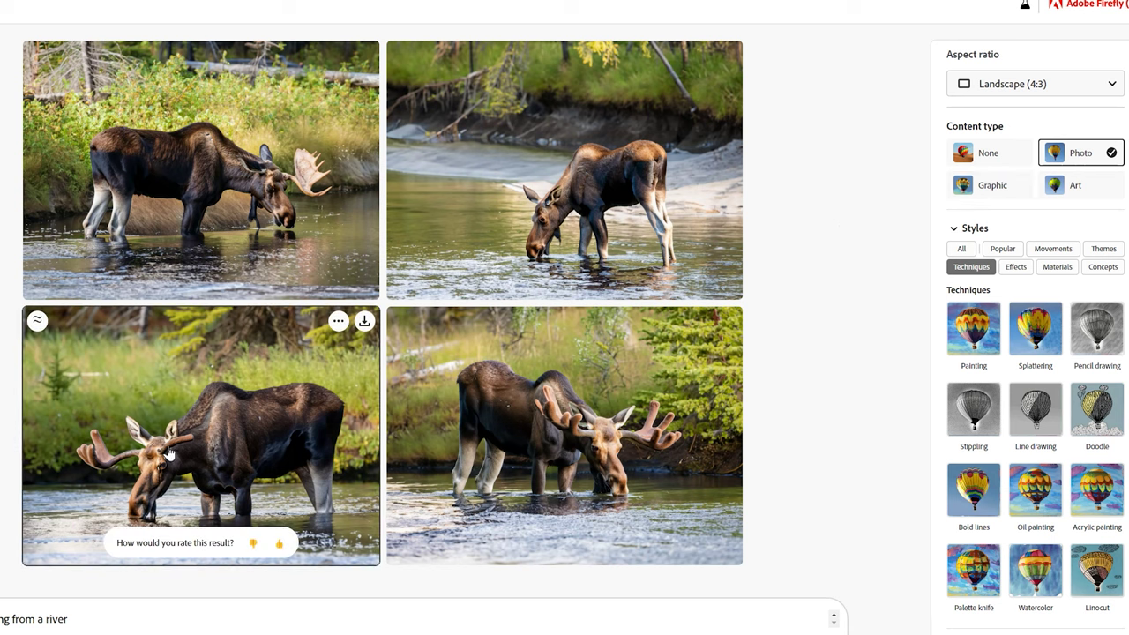
# Step: Open the bottom-left moose photo enlarged and step through the other moose images
pyautogui.click(263, 461)
pyautogui.click(890, 268)
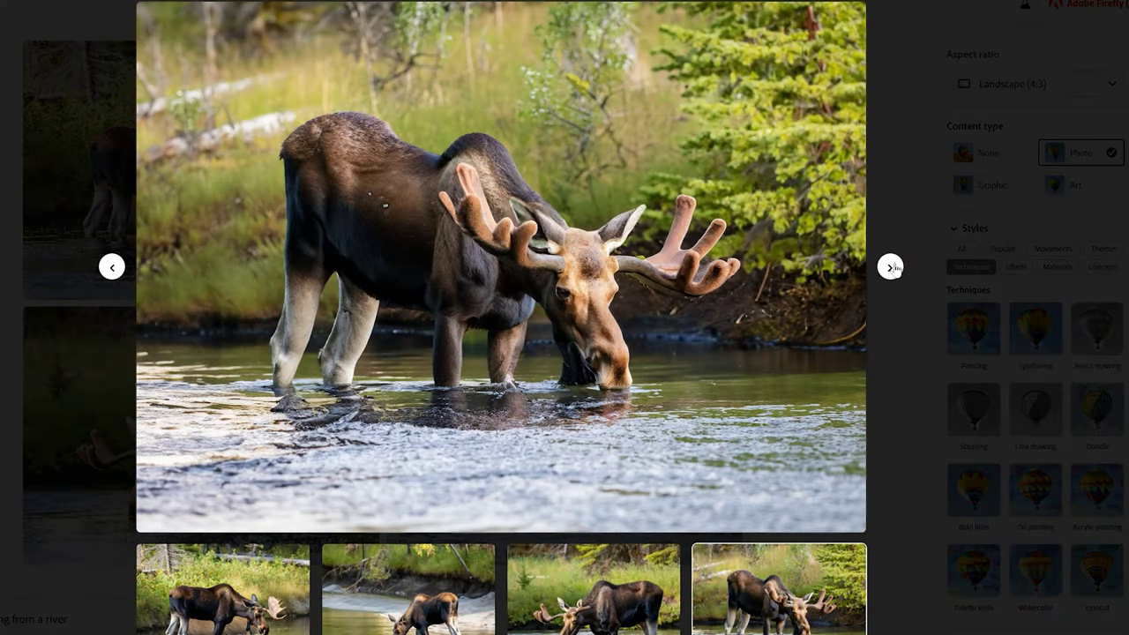
pyautogui.click(890, 268)
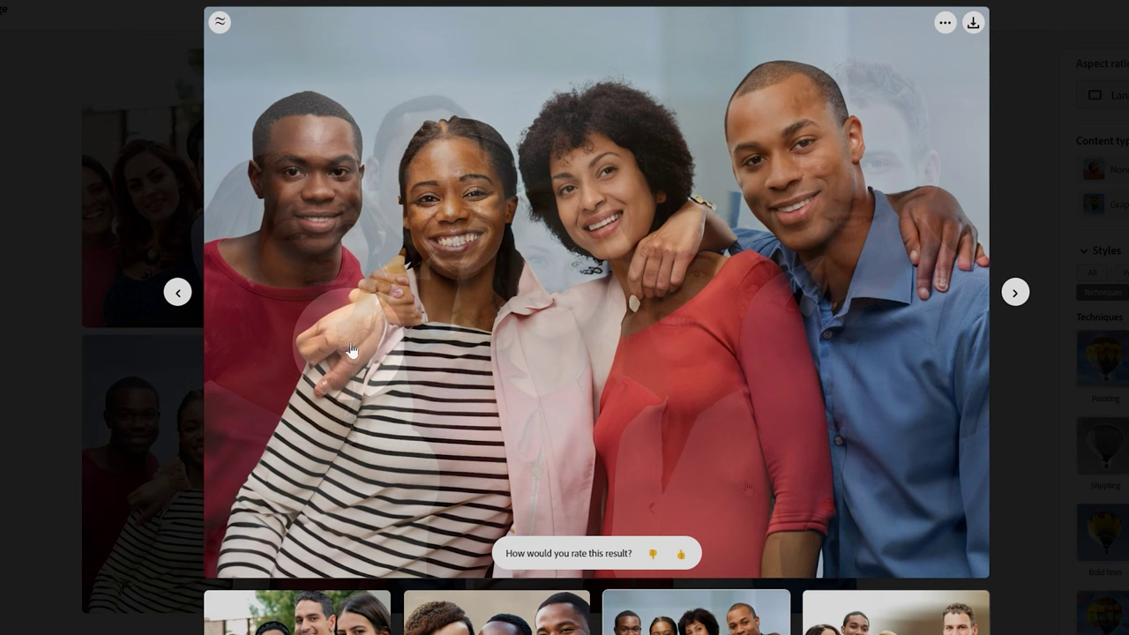
# Step: Apply Pencil drawing to the group images and enter a 'painting of a group of women smiling' prompt
pyautogui.click(391, 303)
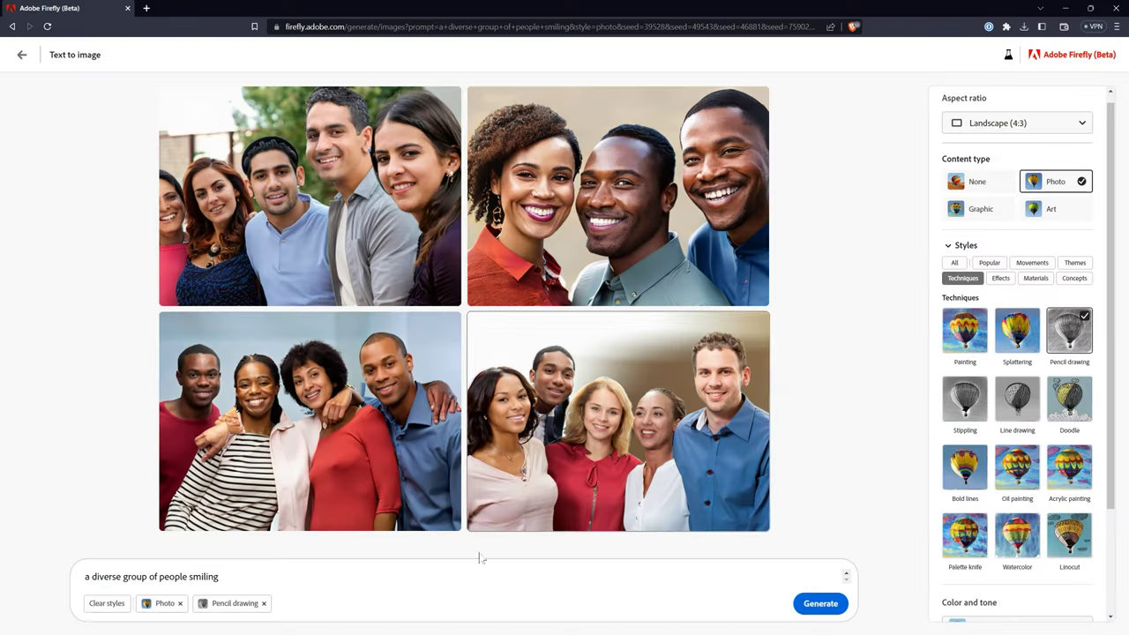
pyautogui.click(816, 603)
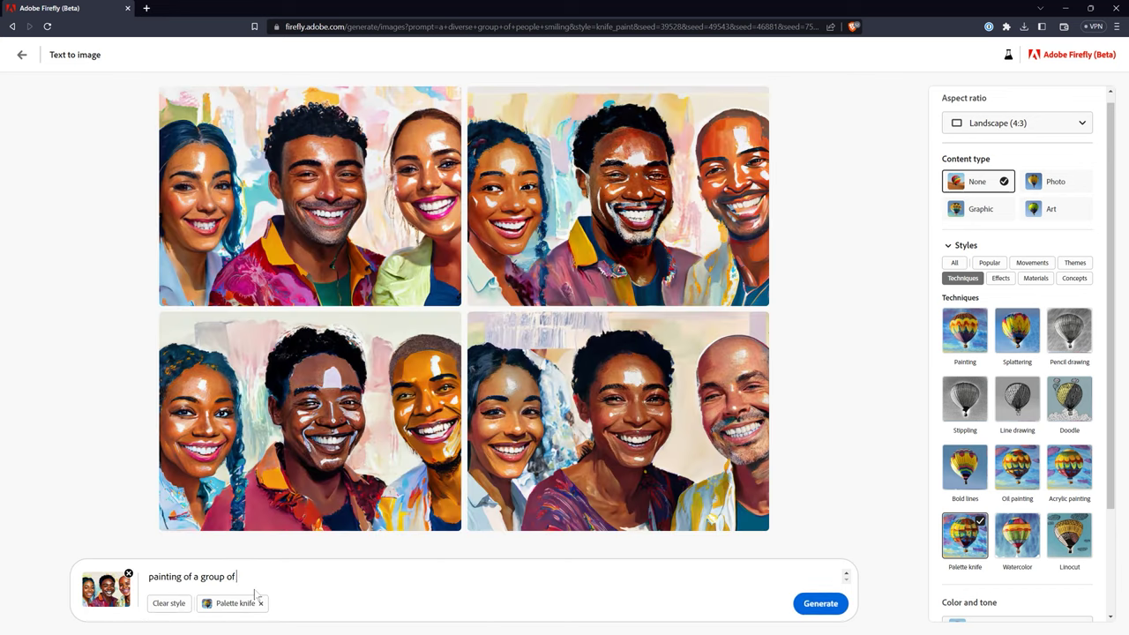
pyautogui.write('omen smiling')
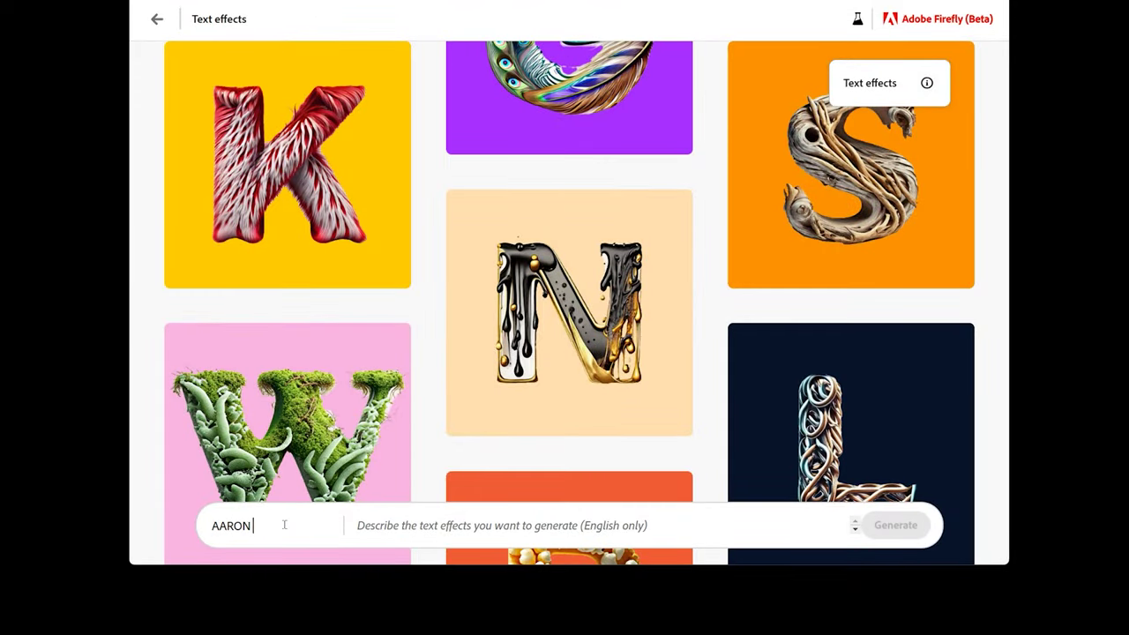
# Step: Enter the name, generate a 'paint splatts' effect, set Sanvito font, and download the pencil-shaded result
pyautogui.write('RUTTEN')
pyautogui.click(428, 525)
pyautogui.write('paint splatts')
pyautogui.press('Return')
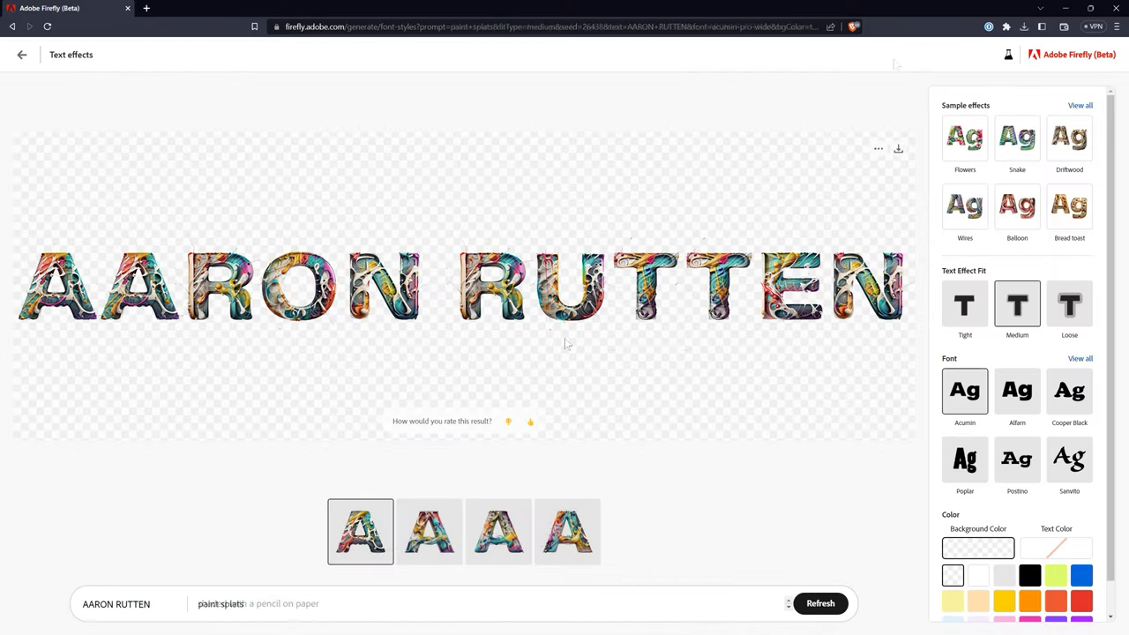
pyautogui.click(1074, 465)
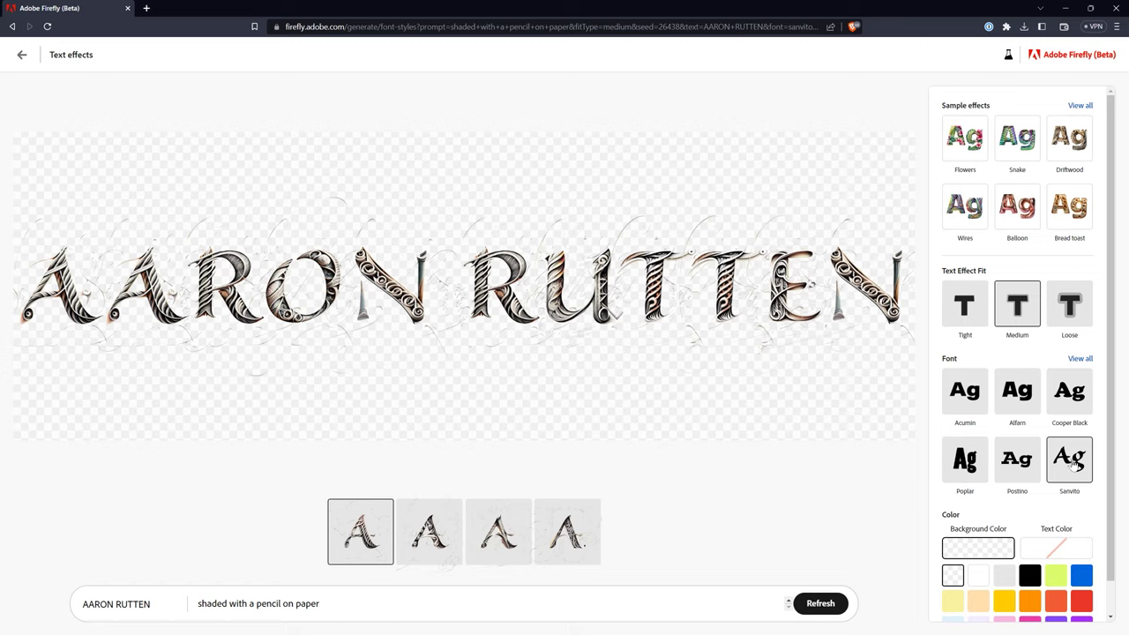
pyautogui.click(900, 151)
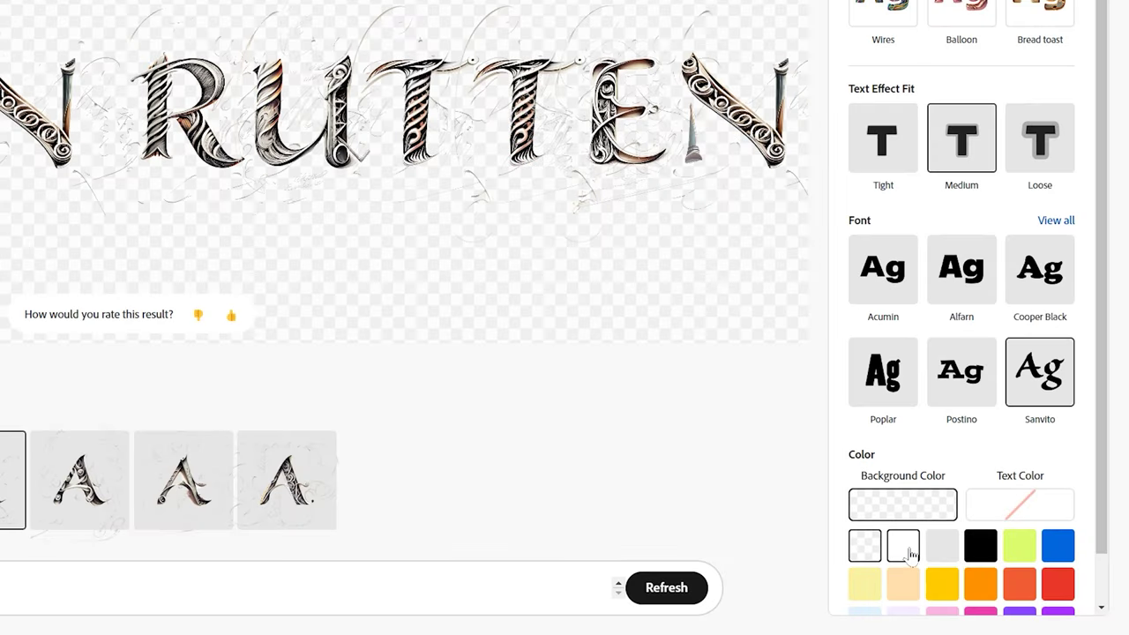
# Step: Preview the lettering on yellow-green and blue backgrounds, then restore the transparent background
pyautogui.click(1019, 544)
pyautogui.click(1049, 554)
pyautogui.click(866, 547)
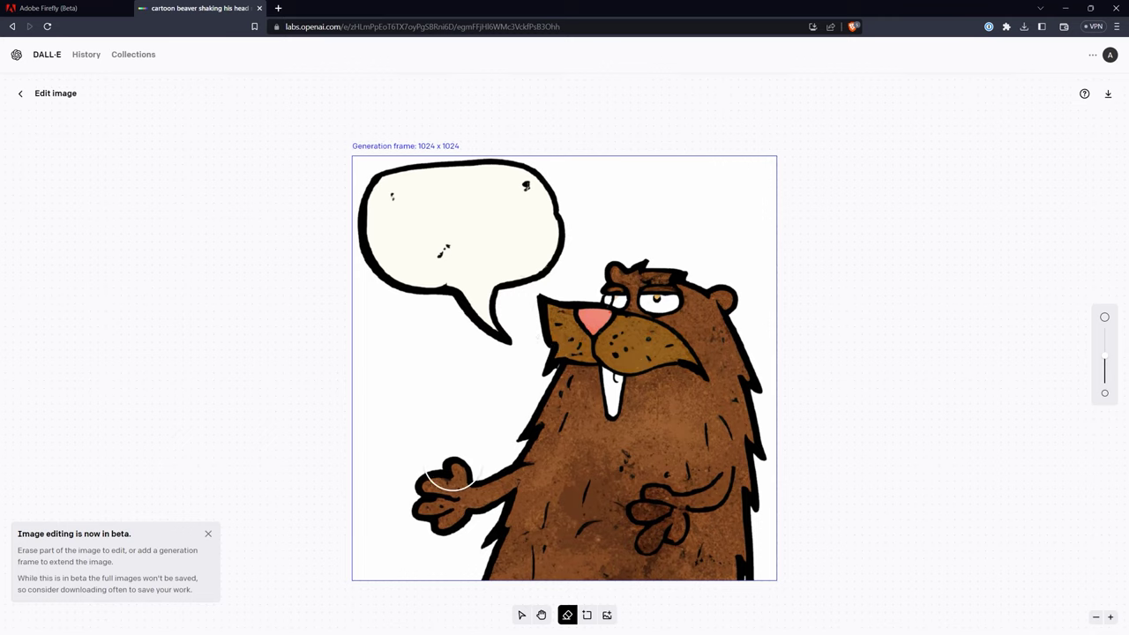
# Step: Erase the beaver's speech bubble and raised arm, then generate and keep the heart-shaped red balloon variant
pyautogui.moveTo(454, 481)
pyautogui.mouseDown()
pyautogui.moveTo(523, 247)
pyautogui.moveTo(547, 249)
pyautogui.moveTo(394, 190)
pyautogui.moveTo(387, 276)
pyautogui.moveTo(504, 215)
pyautogui.mouseUp()
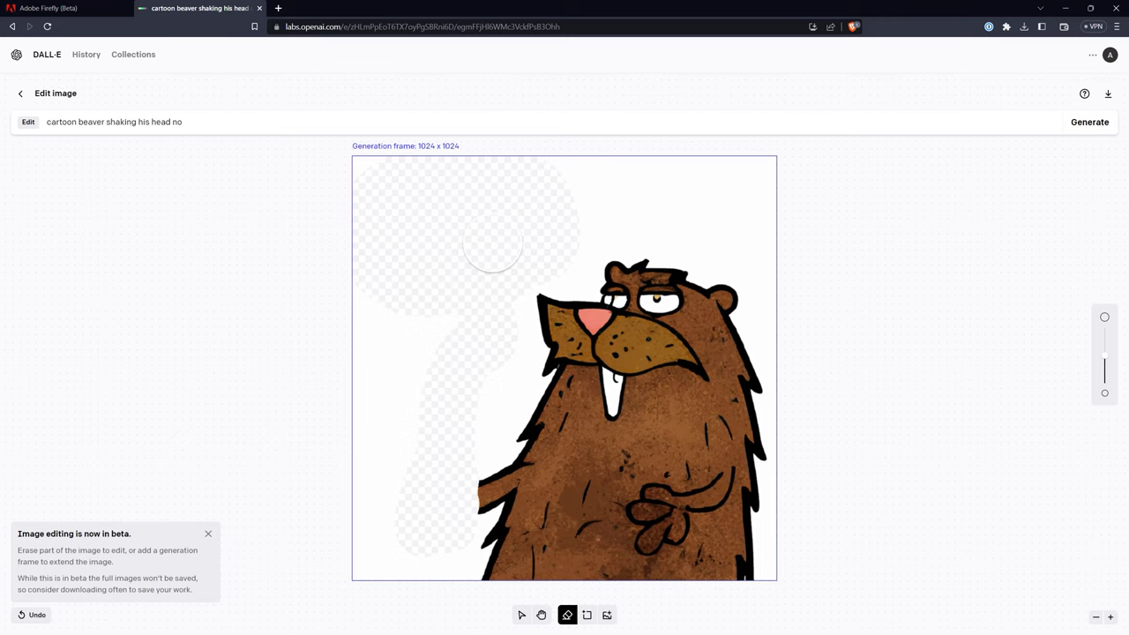
pyautogui.press('f')
pyautogui.click(468, 386)
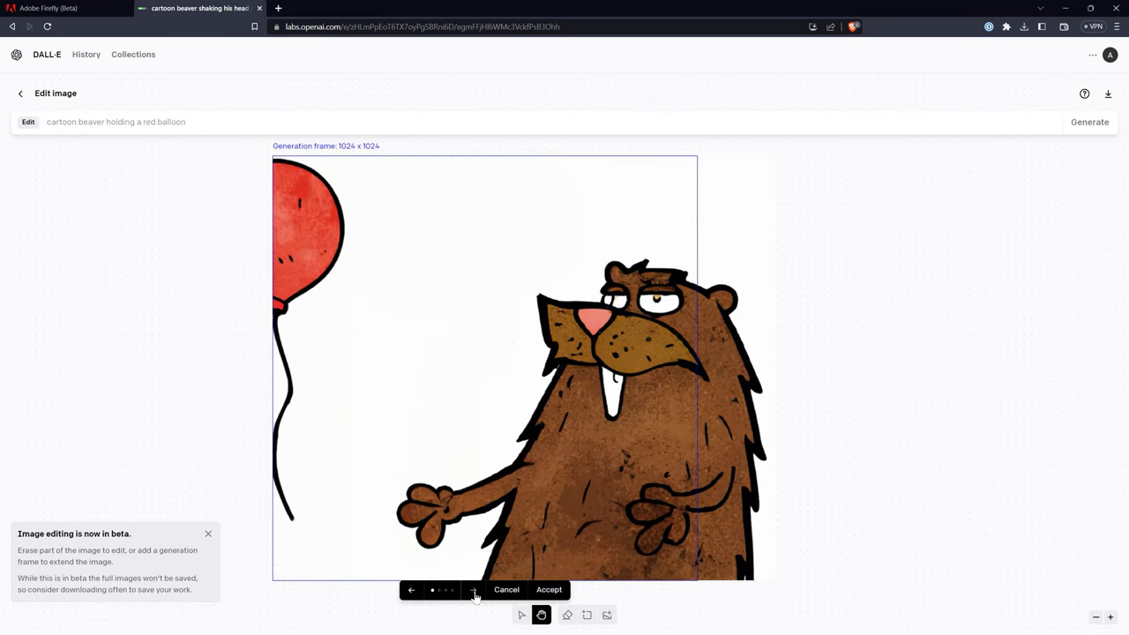
pyautogui.click(474, 591)
pyautogui.click(473, 591)
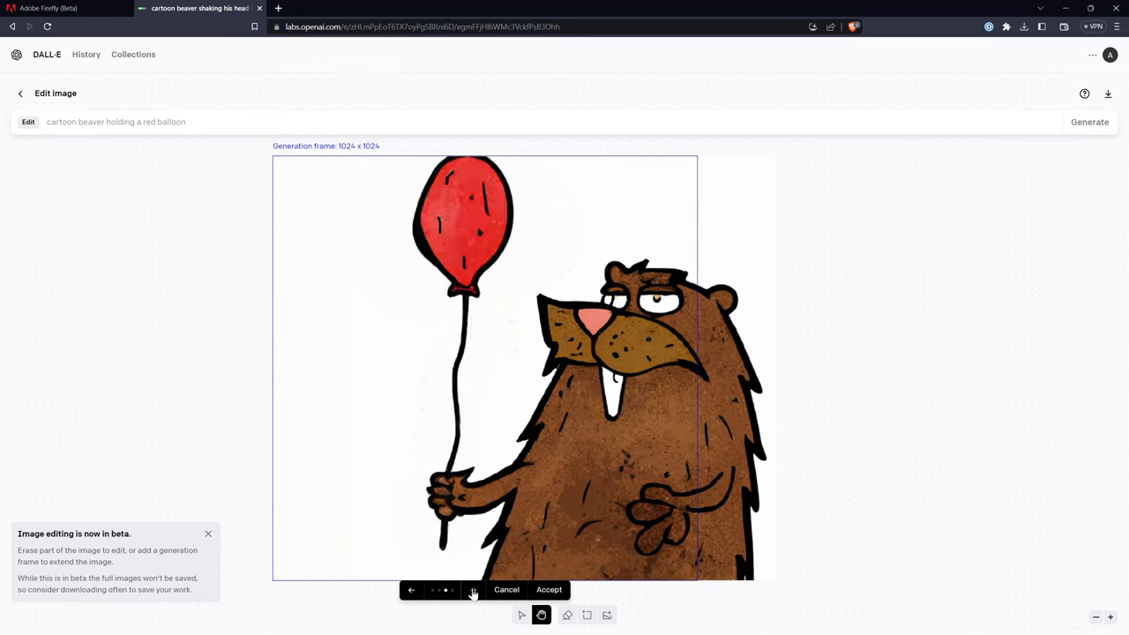
pyautogui.click(474, 591)
pyautogui.click(549, 589)
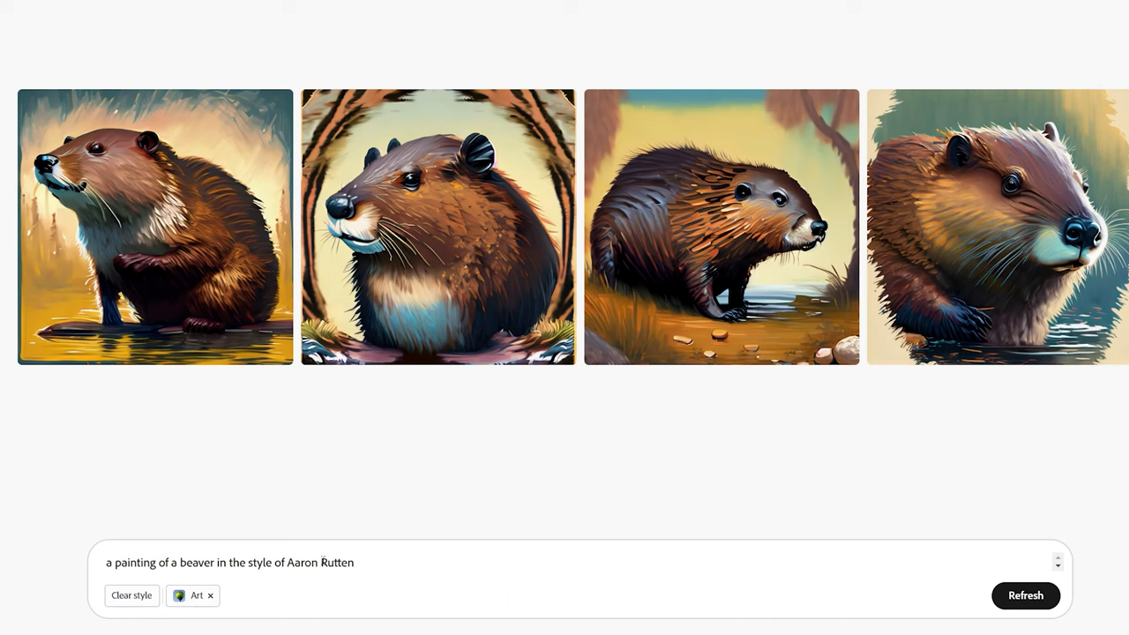
# Step: Look over the artist-style beaver paintings, then return to the Firefly home page feature cards
pyautogui.click(317, 569)
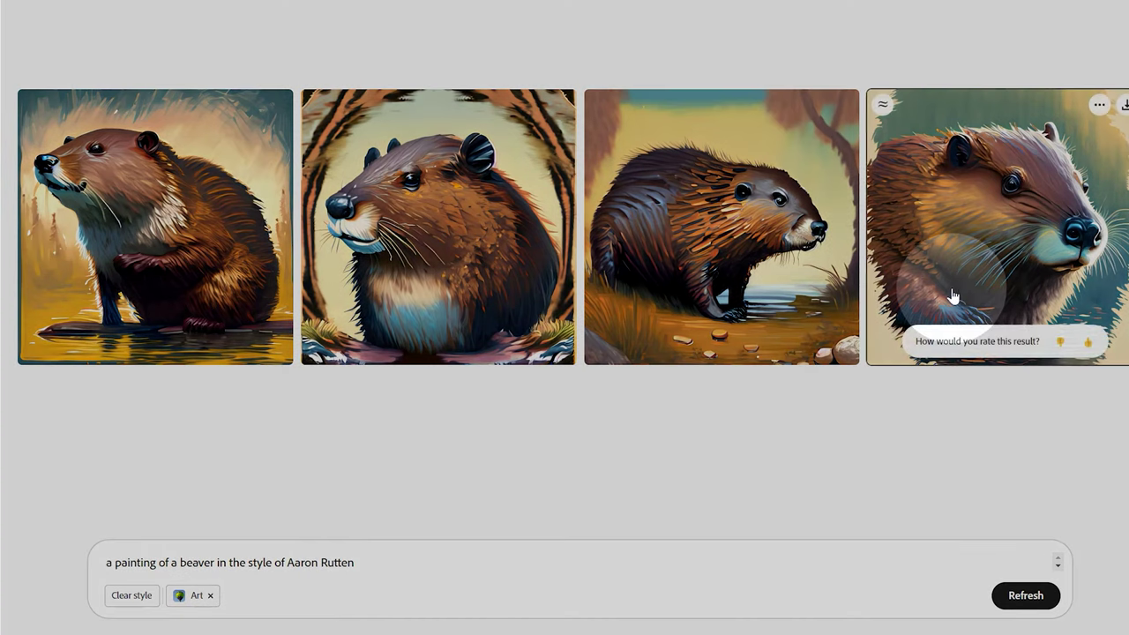
pyautogui.moveTo(263, 318)
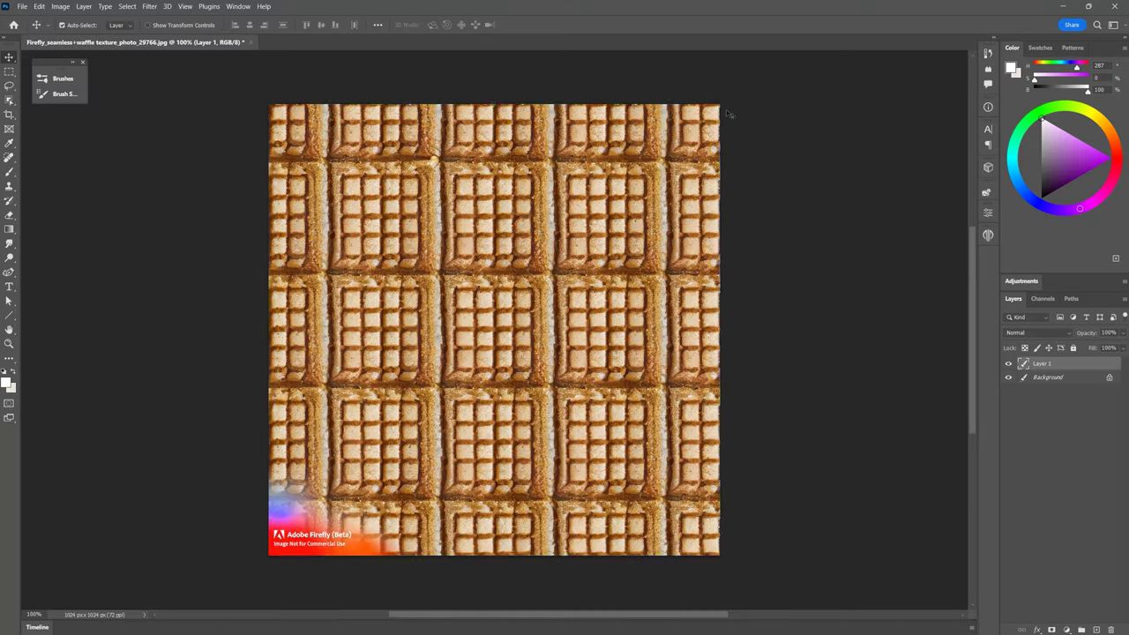
# Step: Shrink the waffle texture into the bottom-left corner and duplicate it right and upward into four tiles
pyautogui.hotkey('ctrl', 't')
pyautogui.moveTo(720, 104); pyautogui.dragTo(477, 346)
pyautogui.moveTo(583, 409); pyautogui.dragTo(583, 409)
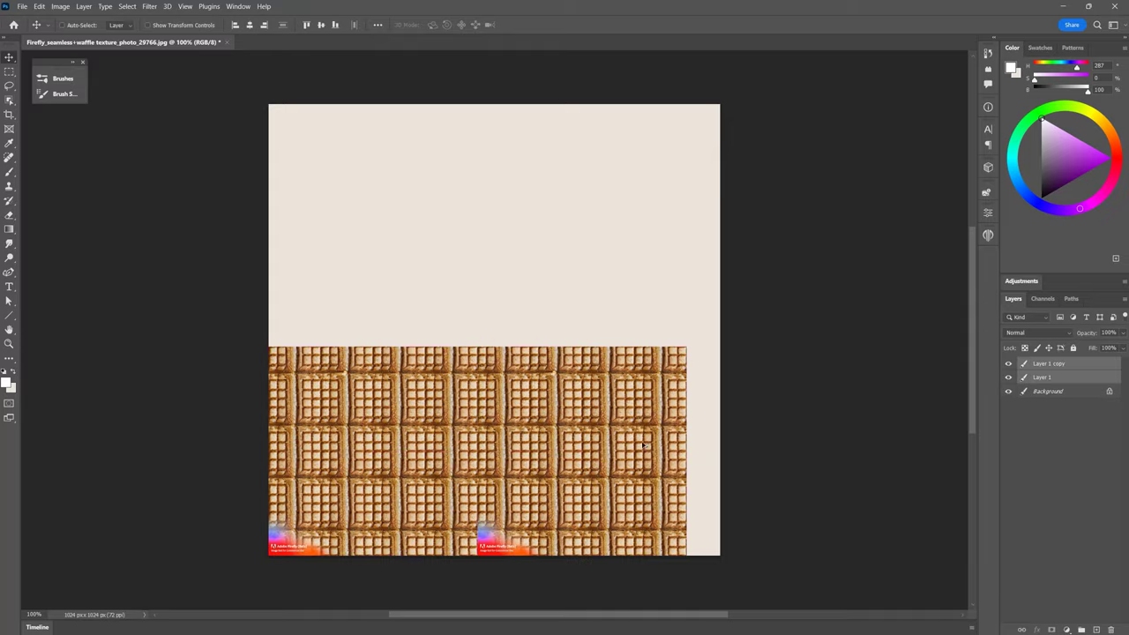
pyautogui.hotkey('ctrl', 'alt', 'a')
pyautogui.moveTo(585, 456); pyautogui.dragTo(587, 248)
# Step: Scale all four waffle tiles together to fill the canvas and zoom in to check the seams
pyautogui.hotkey('ctrl', 'alt', 'a')
pyautogui.hotkey('ctrl', 't')
pyautogui.moveTo(686, 137); pyautogui.dragTo(723, 101)
pyautogui.press('Return')
pyautogui.press('z')
pyautogui.moveTo(522, 319); pyautogui.dragTo(714, 415)
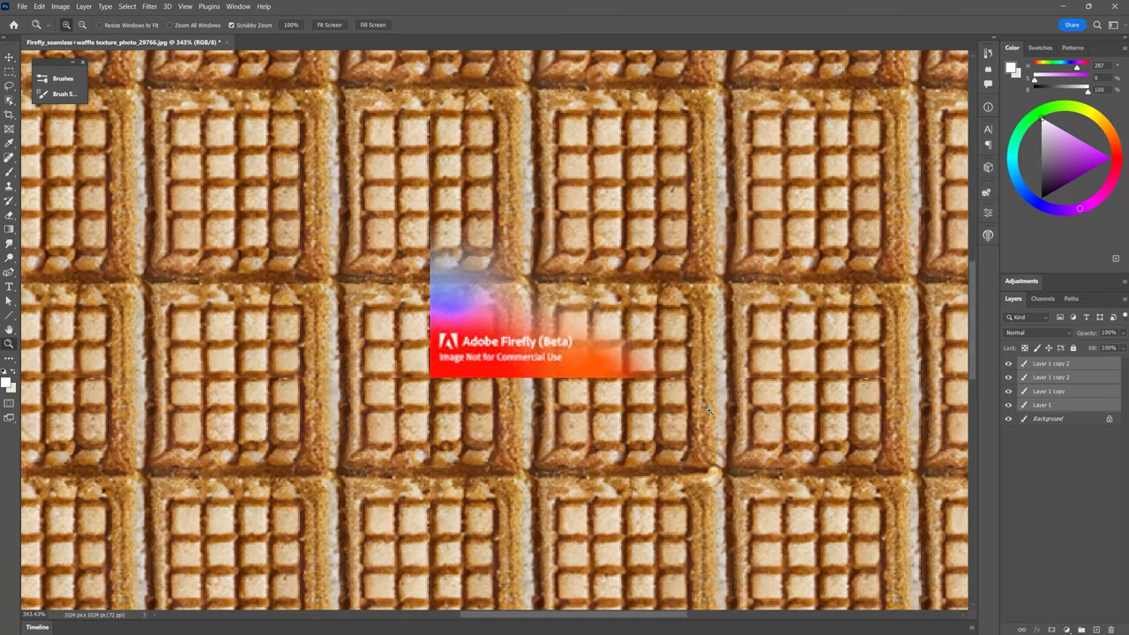
pyautogui.hotkey('ctrl', '0')
pyautogui.press('v')
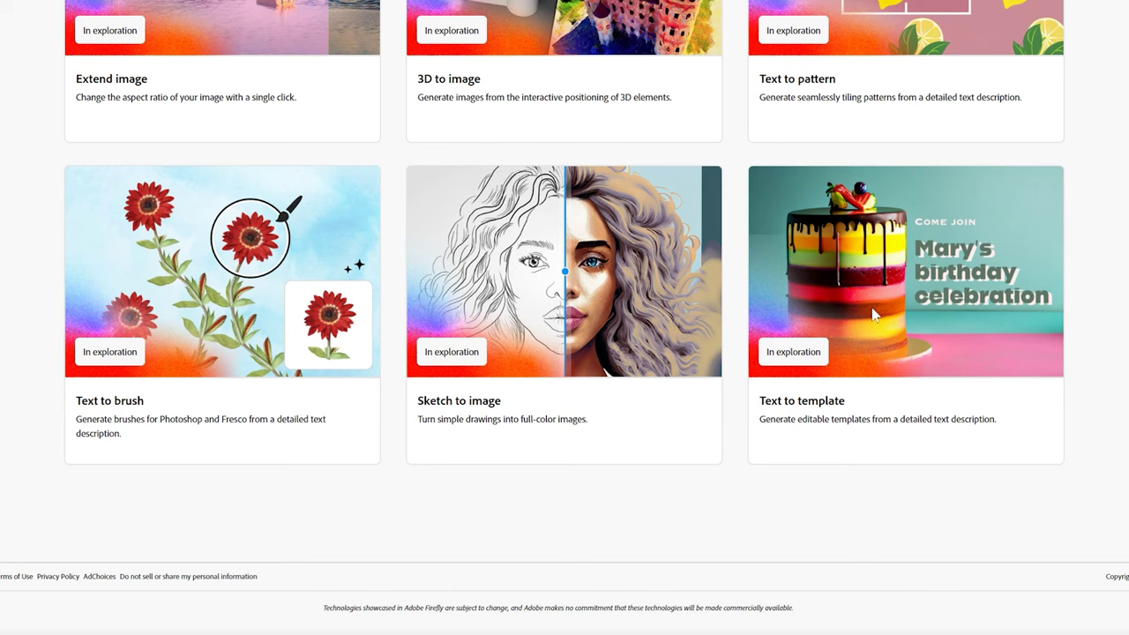
# Step: Point out the Text to template card on the Firefly home page
pyautogui.click(818, 388)
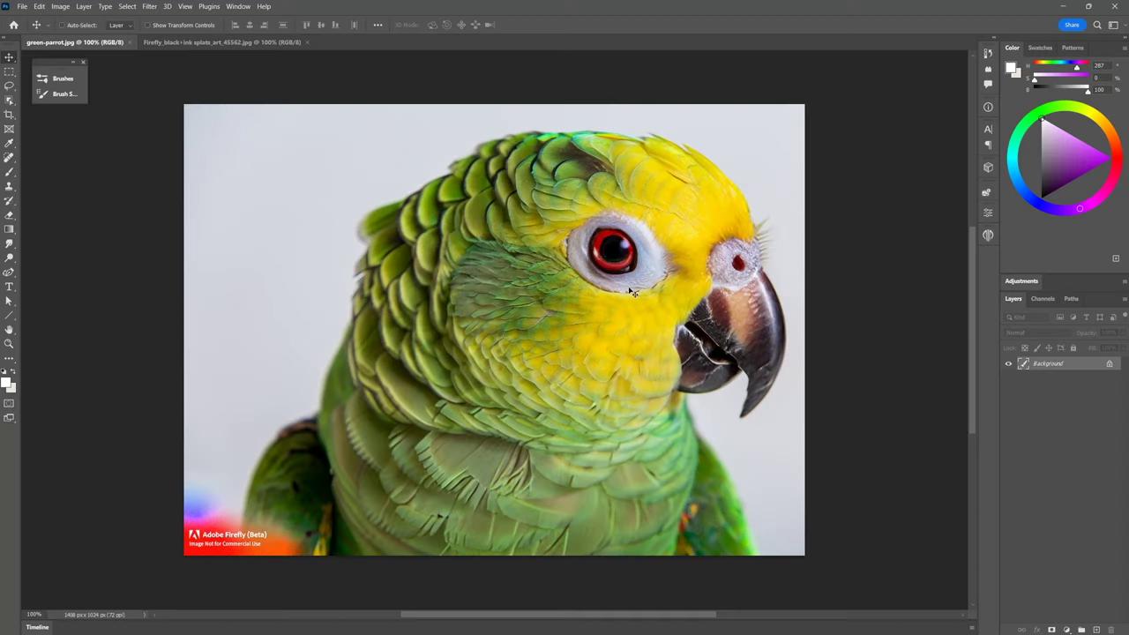
# Step: Magnify the parrot's eye and pan around the photo to inspect detail
pyautogui.press('z')
pyautogui.moveTo(632, 292); pyautogui.dragTo(684, 425)
pyautogui.press('v')
pyautogui.moveTo(630, 526); pyautogui.dragTo(583, 554)
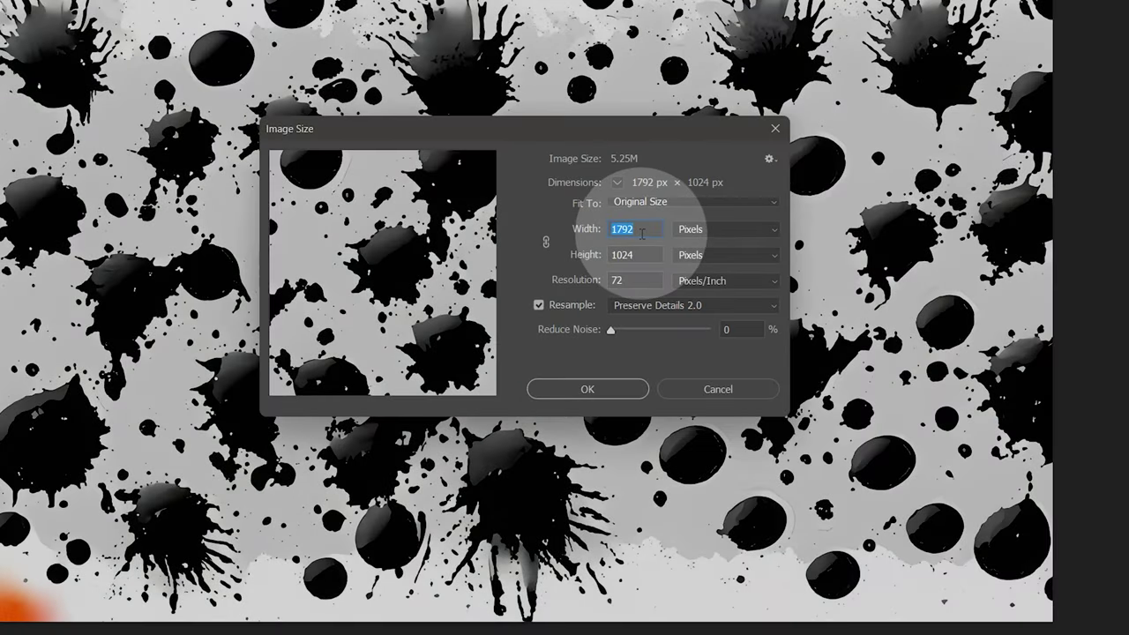
# Step: Confirm the ink-splat image measures 1792 × 1024 pixels, then fit it on screen
pyautogui.click(641, 232)
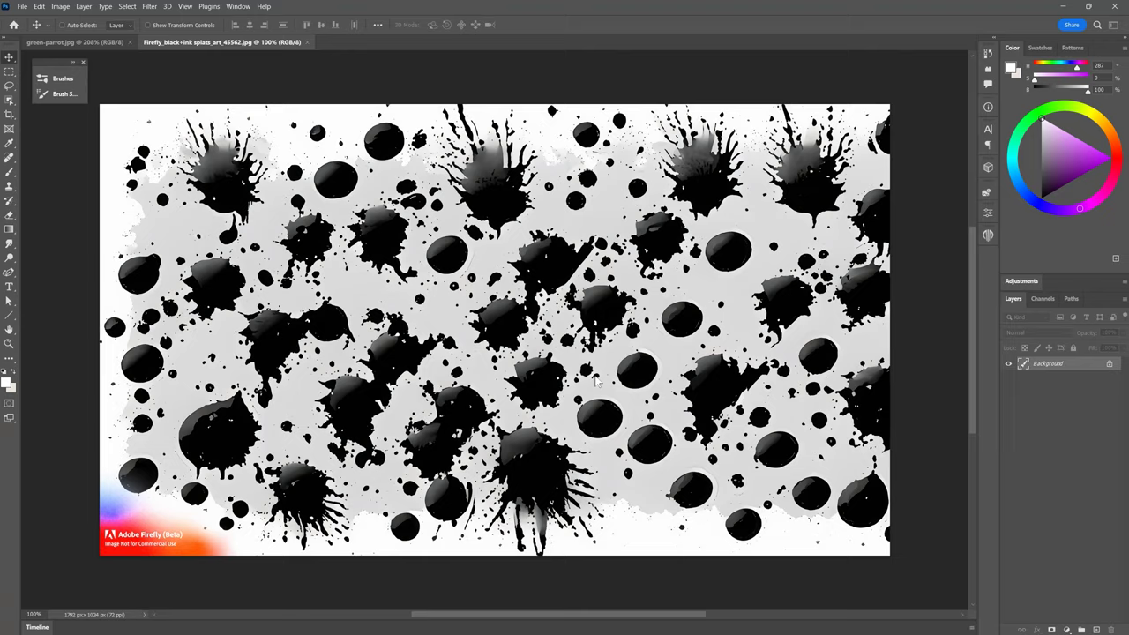
pyautogui.moveTo(521, 358); pyautogui.dragTo(551, 364)
pyautogui.hotkey('ctrl', '0')
pyautogui.press('v')
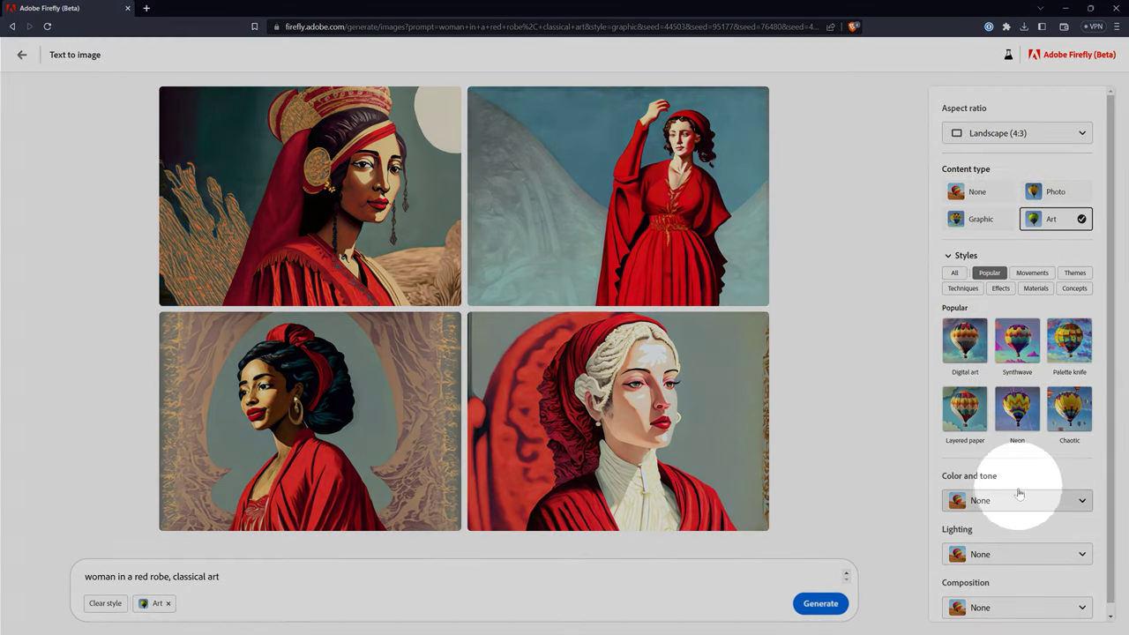
# Step: Add the Synthwave style and switch the red-robe images to Portrait (3:4)
pyautogui.click(1019, 341)
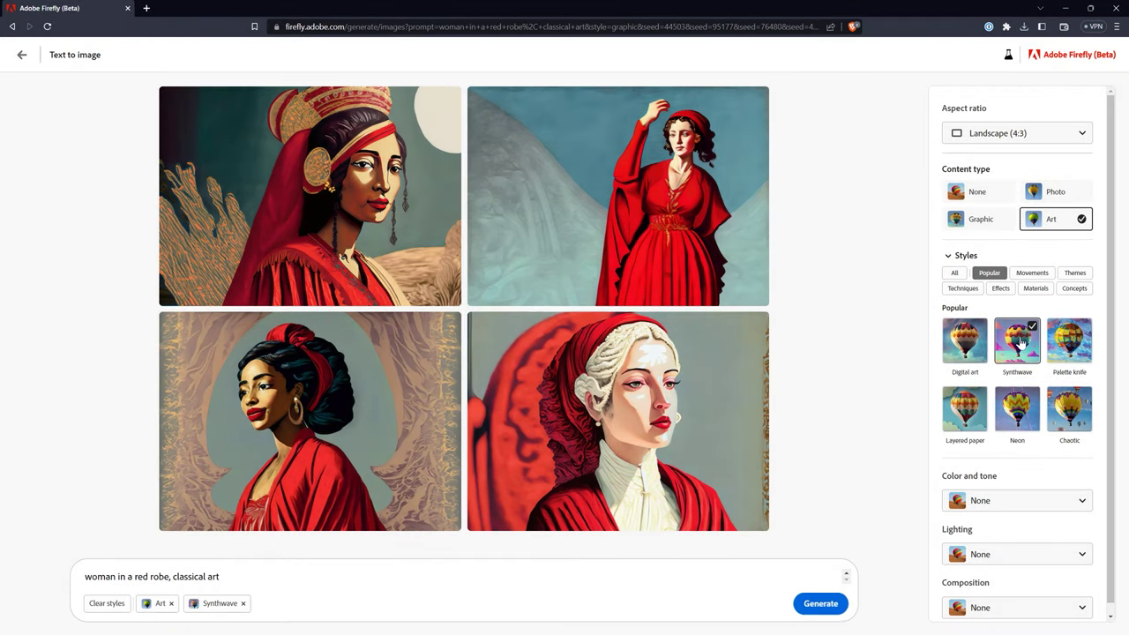
pyautogui.click(1019, 136)
pyautogui.click(981, 182)
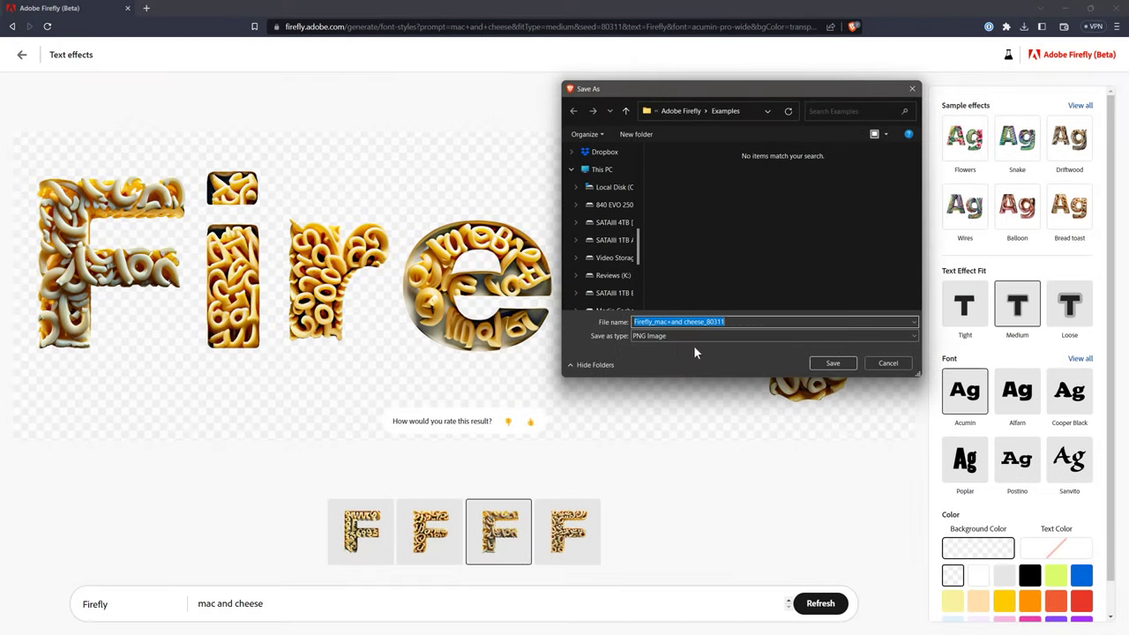
# Step: Cancel saving the mac and cheese text effect PNG
pyautogui.click(887, 364)
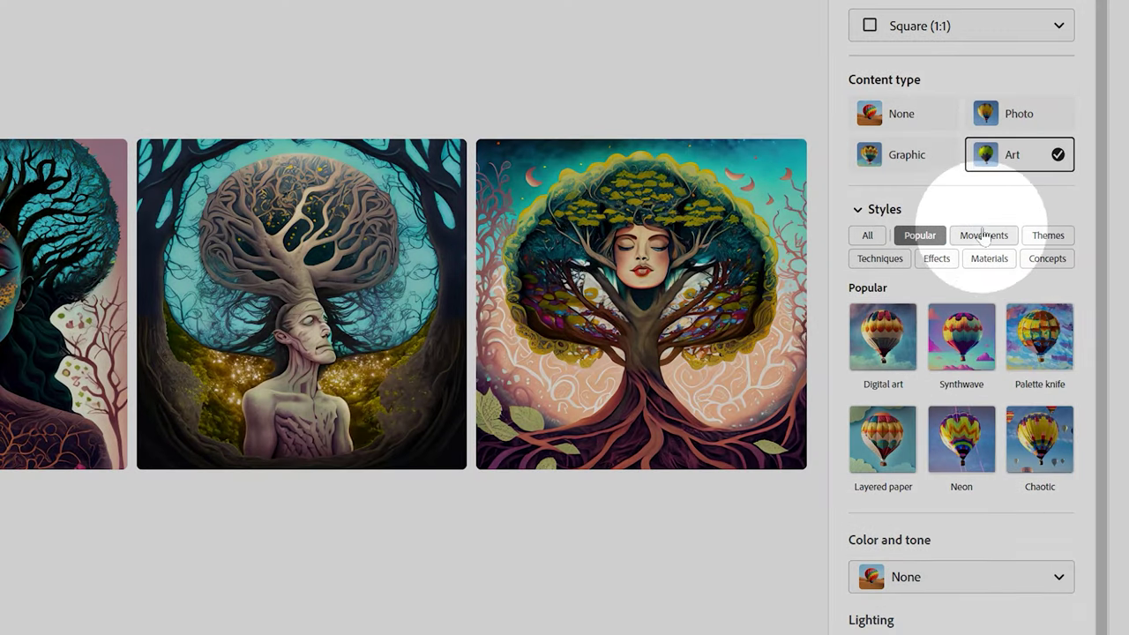
# Step: Replace the Pixel art theme style with 3D art and regenerate the tree images
pyautogui.click(1075, 274)
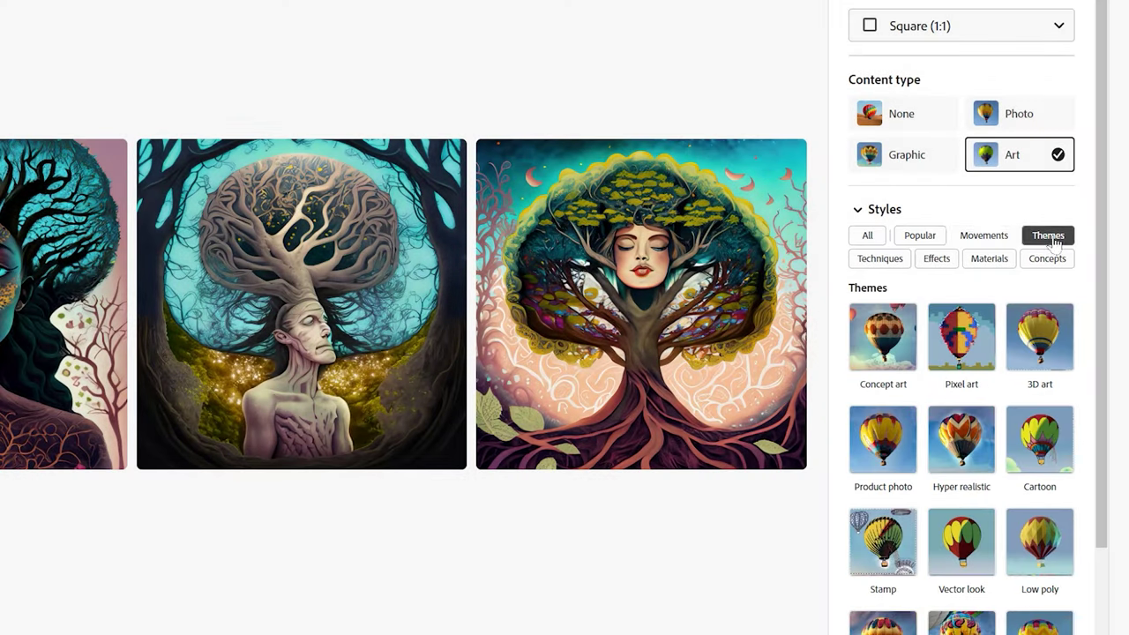
pyautogui.scroll(-3, 1094, 368)
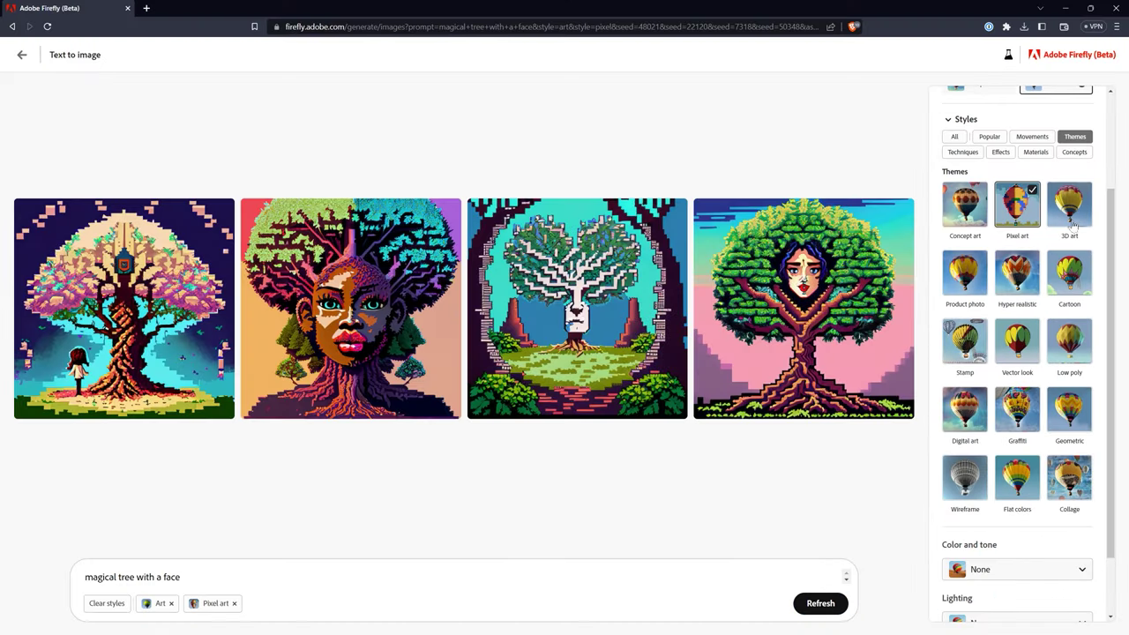
pyautogui.click(1036, 199)
pyautogui.click(1083, 231)
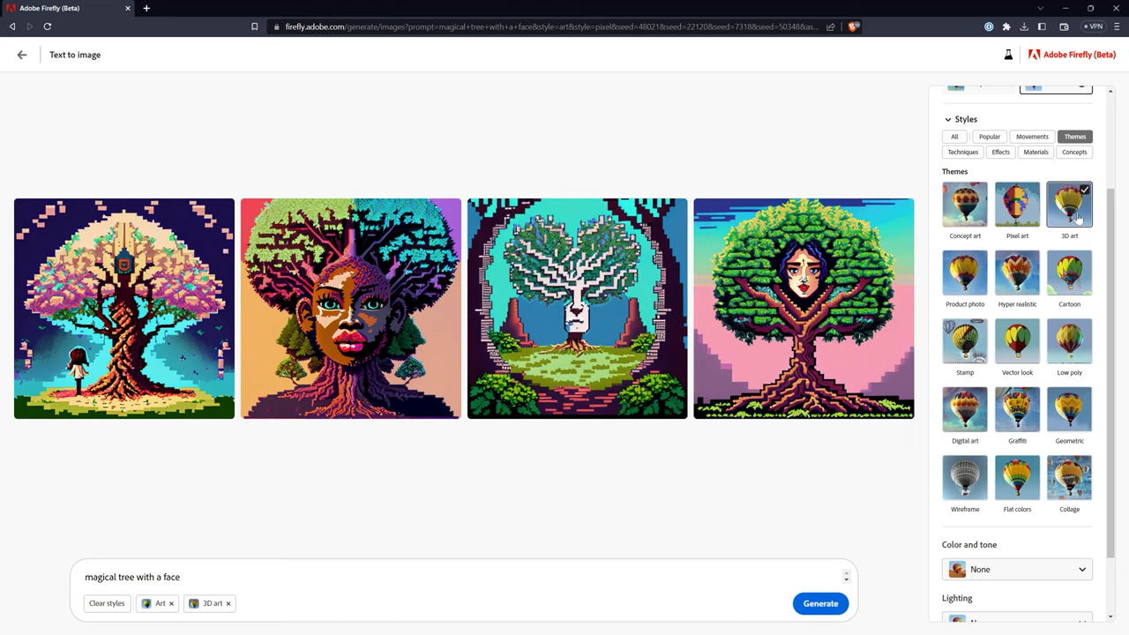
pyautogui.click(821, 605)
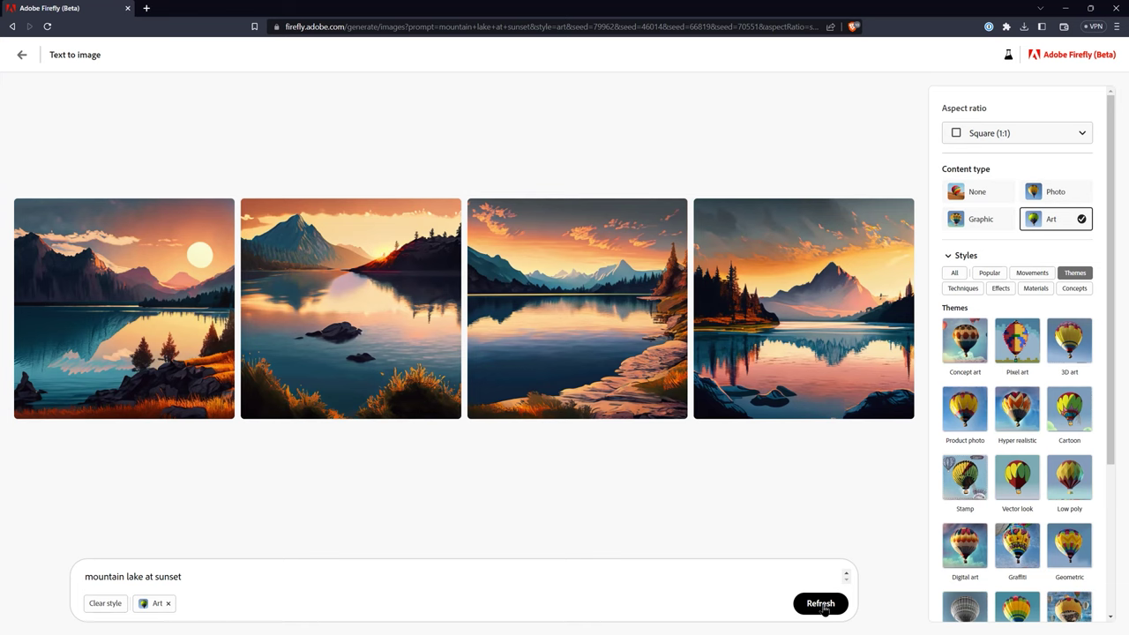
# Step: Regenerate the mountain lake at sunset images for a new set of four
pyautogui.click(820, 604)
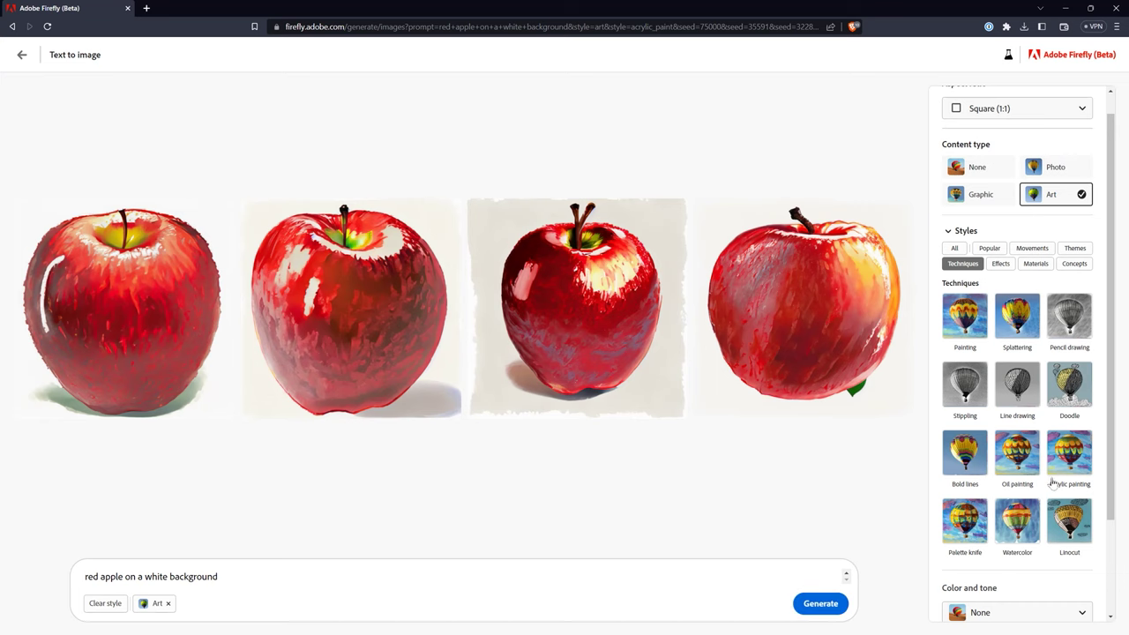
# Step: Regenerate the apples in Watercolor style, then with the Shot from above composition
pyautogui.click(1017, 521)
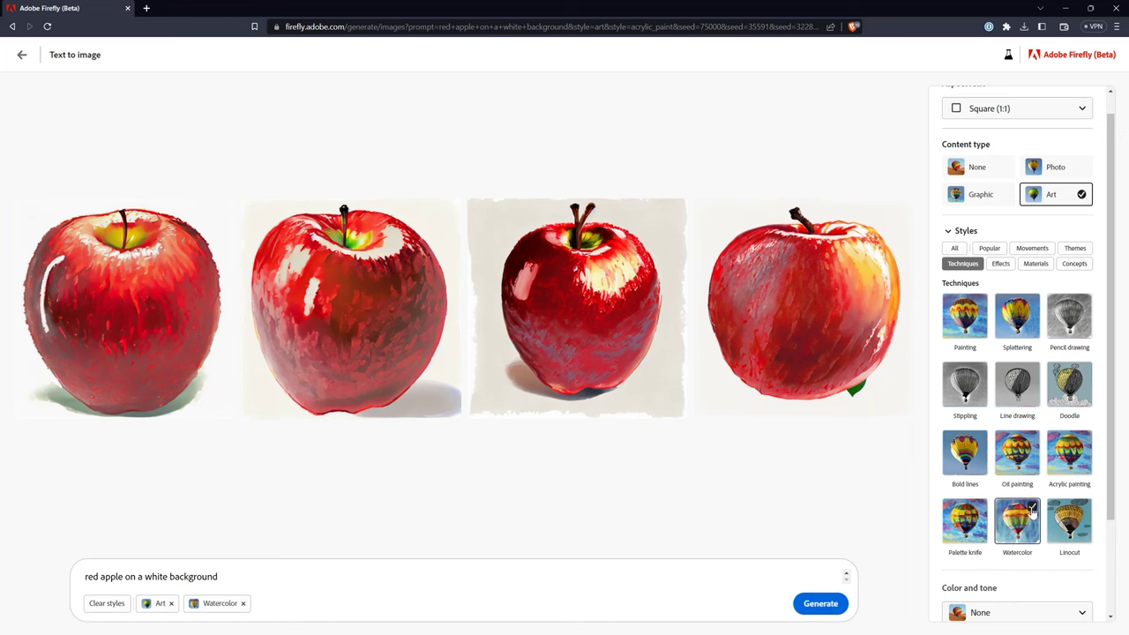
pyautogui.click(822, 604)
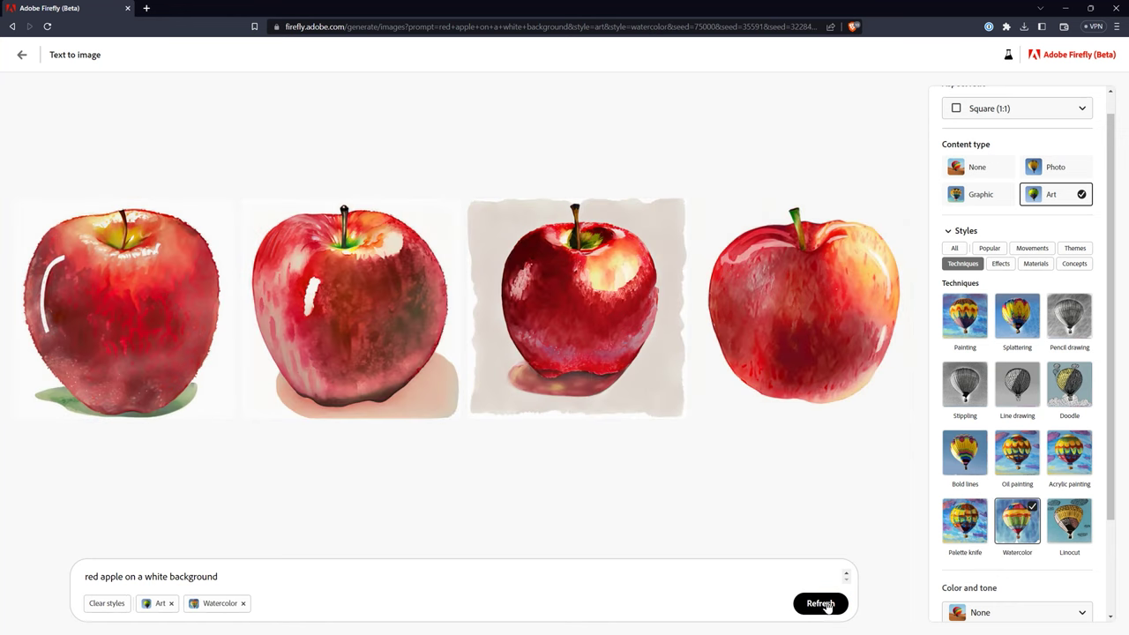
pyautogui.scroll(-3, 1098, 511)
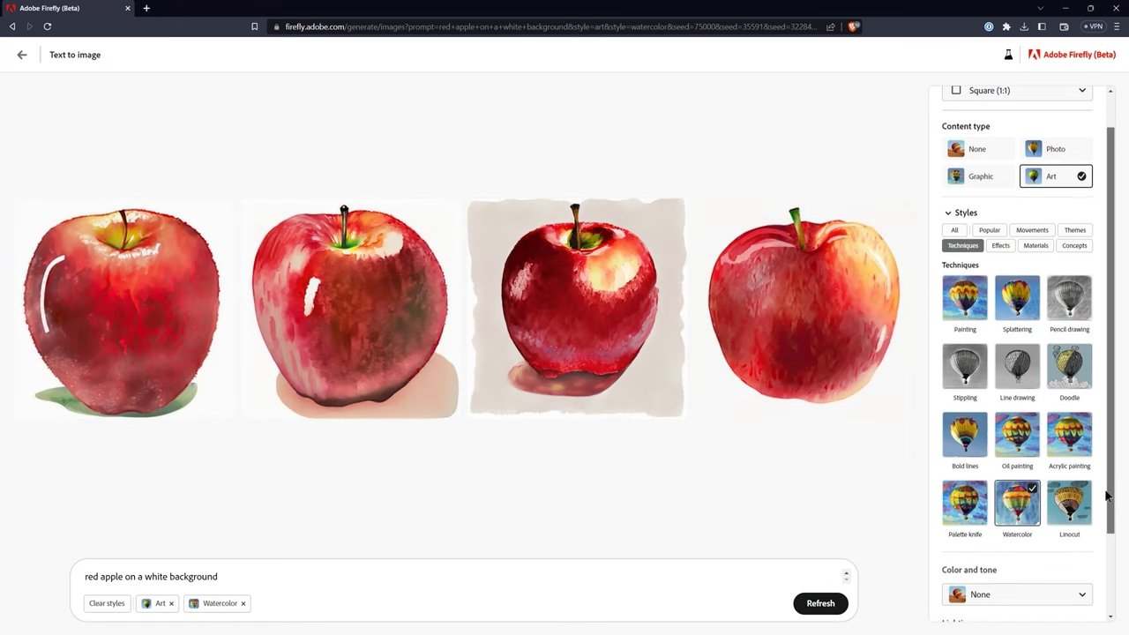
pyautogui.click(994, 598)
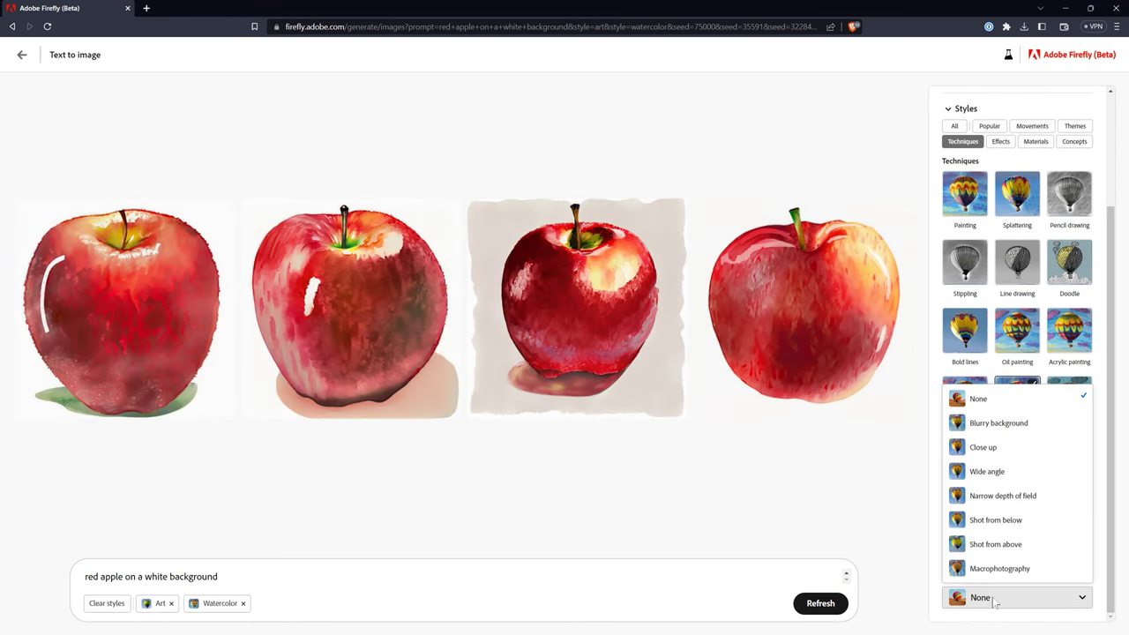
pyautogui.click(988, 547)
pyautogui.click(816, 605)
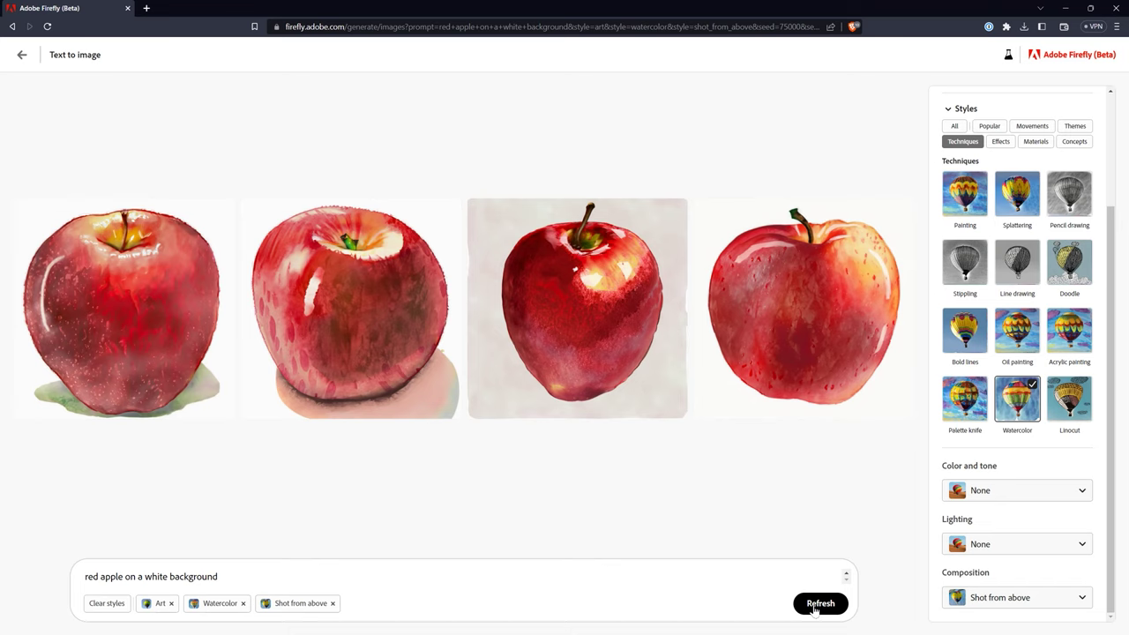
# Step: Switch the apple composition to Shot from below and add the Metal material style
pyautogui.click(996, 598)
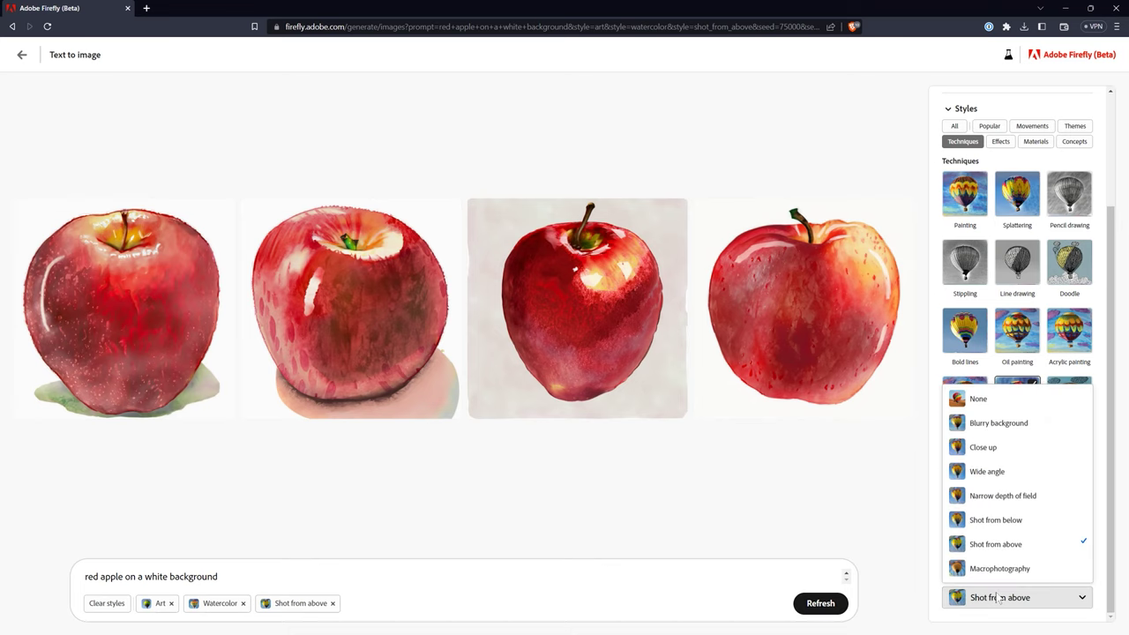
pyautogui.click(1008, 522)
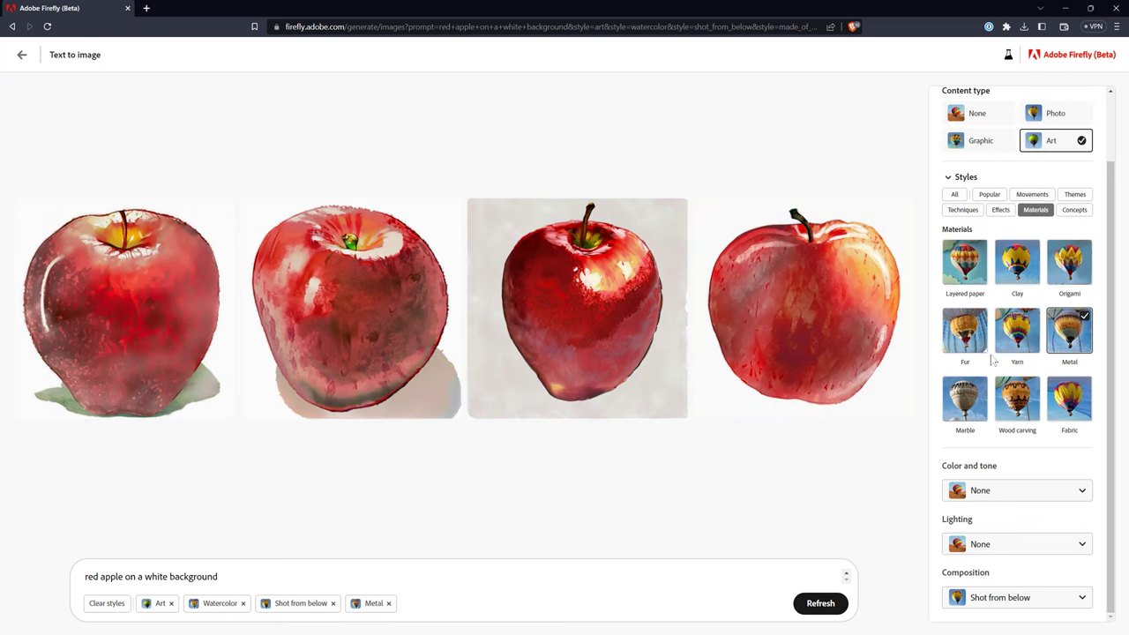
pyautogui.click(1017, 262)
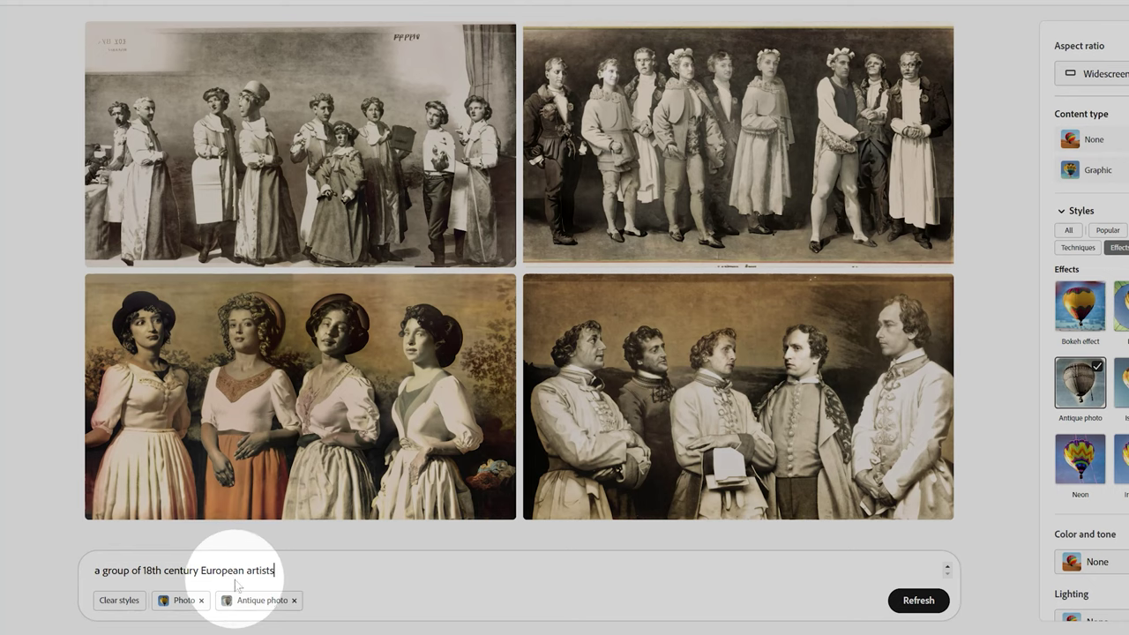
# Step: Refresh the antique-photo results, then change 'artists' to 'painters' in the prompt and regenerate
pyautogui.click(917, 600)
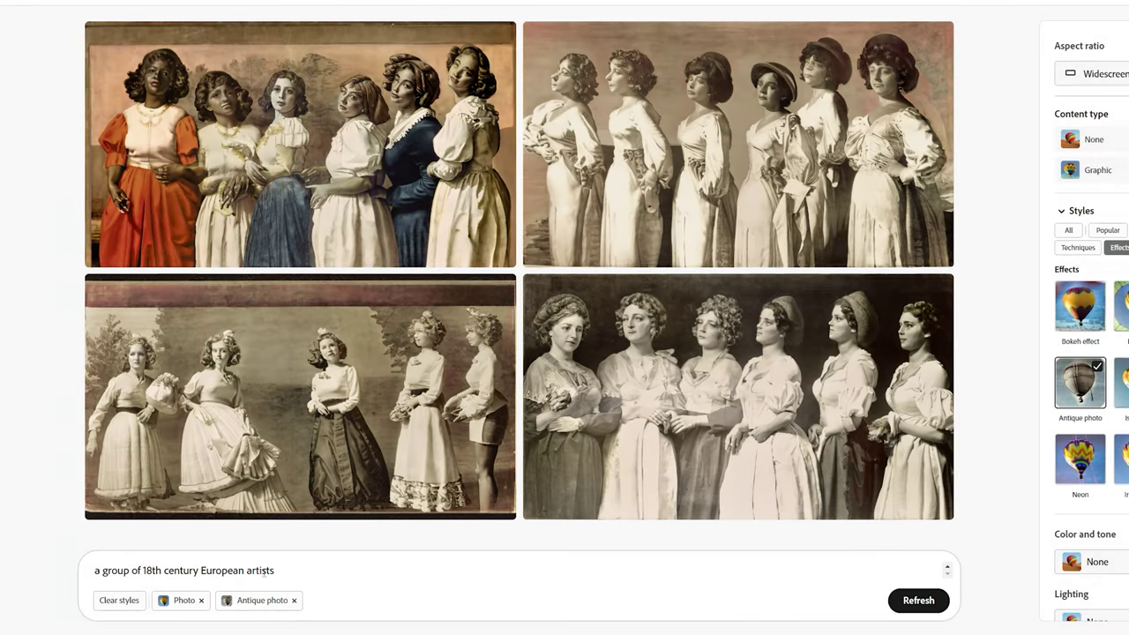
pyautogui.doubleClick(261, 570)
pyautogui.write('painters')
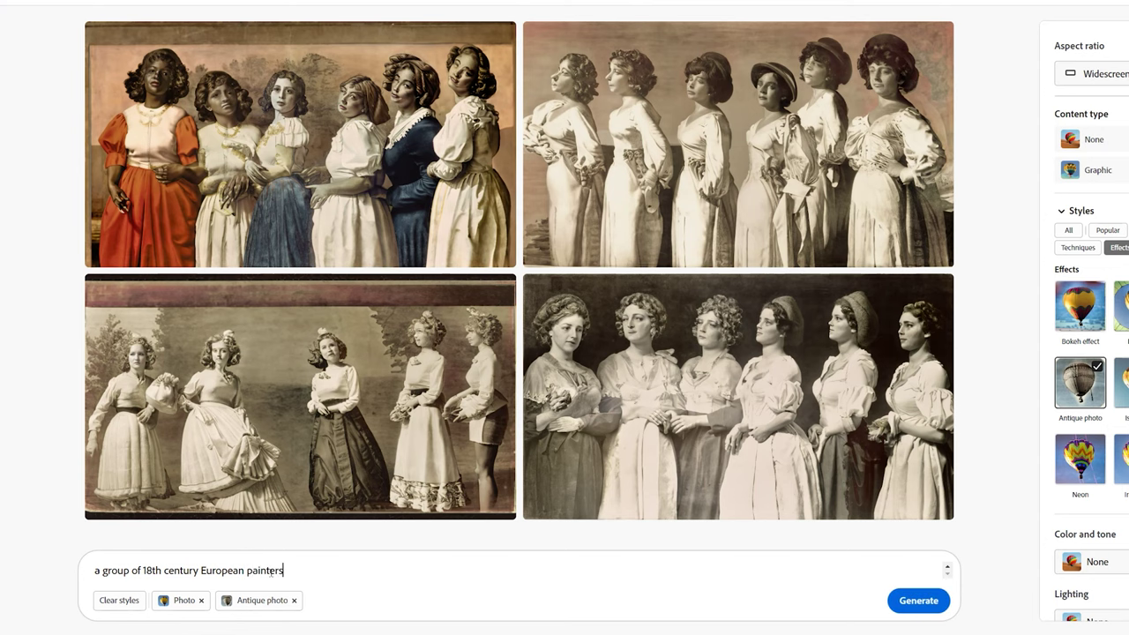
pyautogui.press('Return')
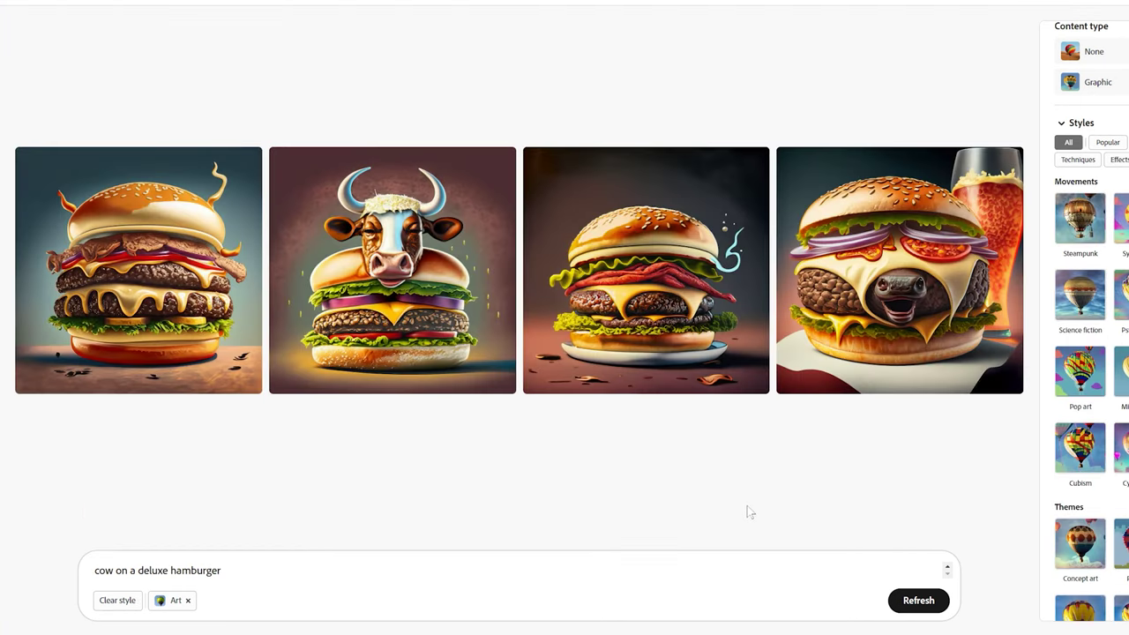
# Step: Enlarge the fourth 'cow on a deluxe hamburger' image in the single-image viewer
pyautogui.click(900, 291)
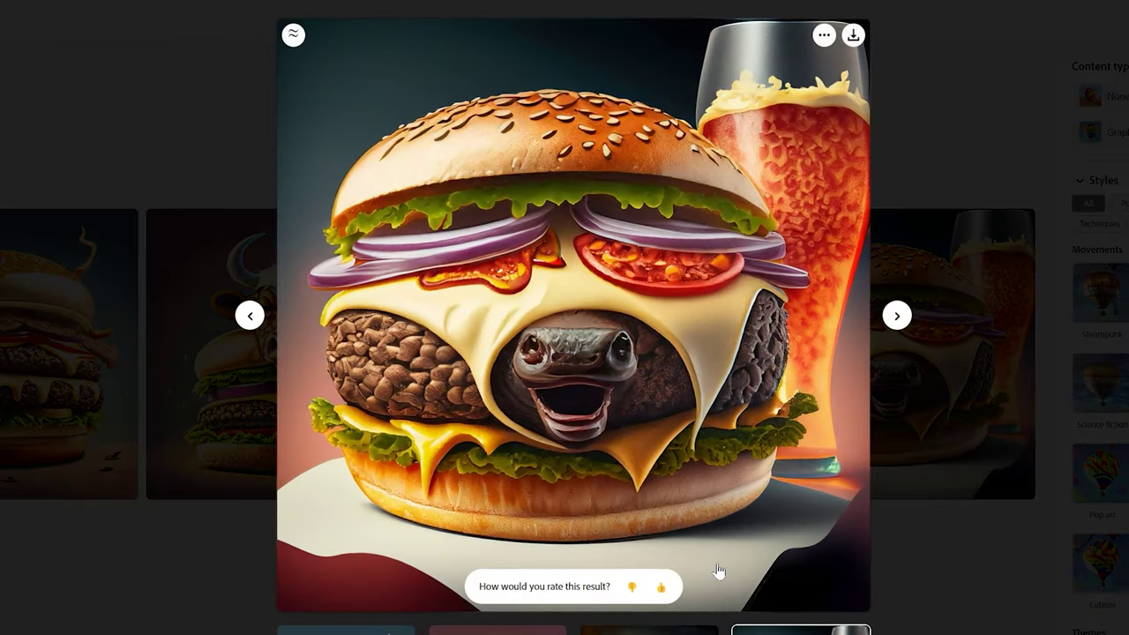